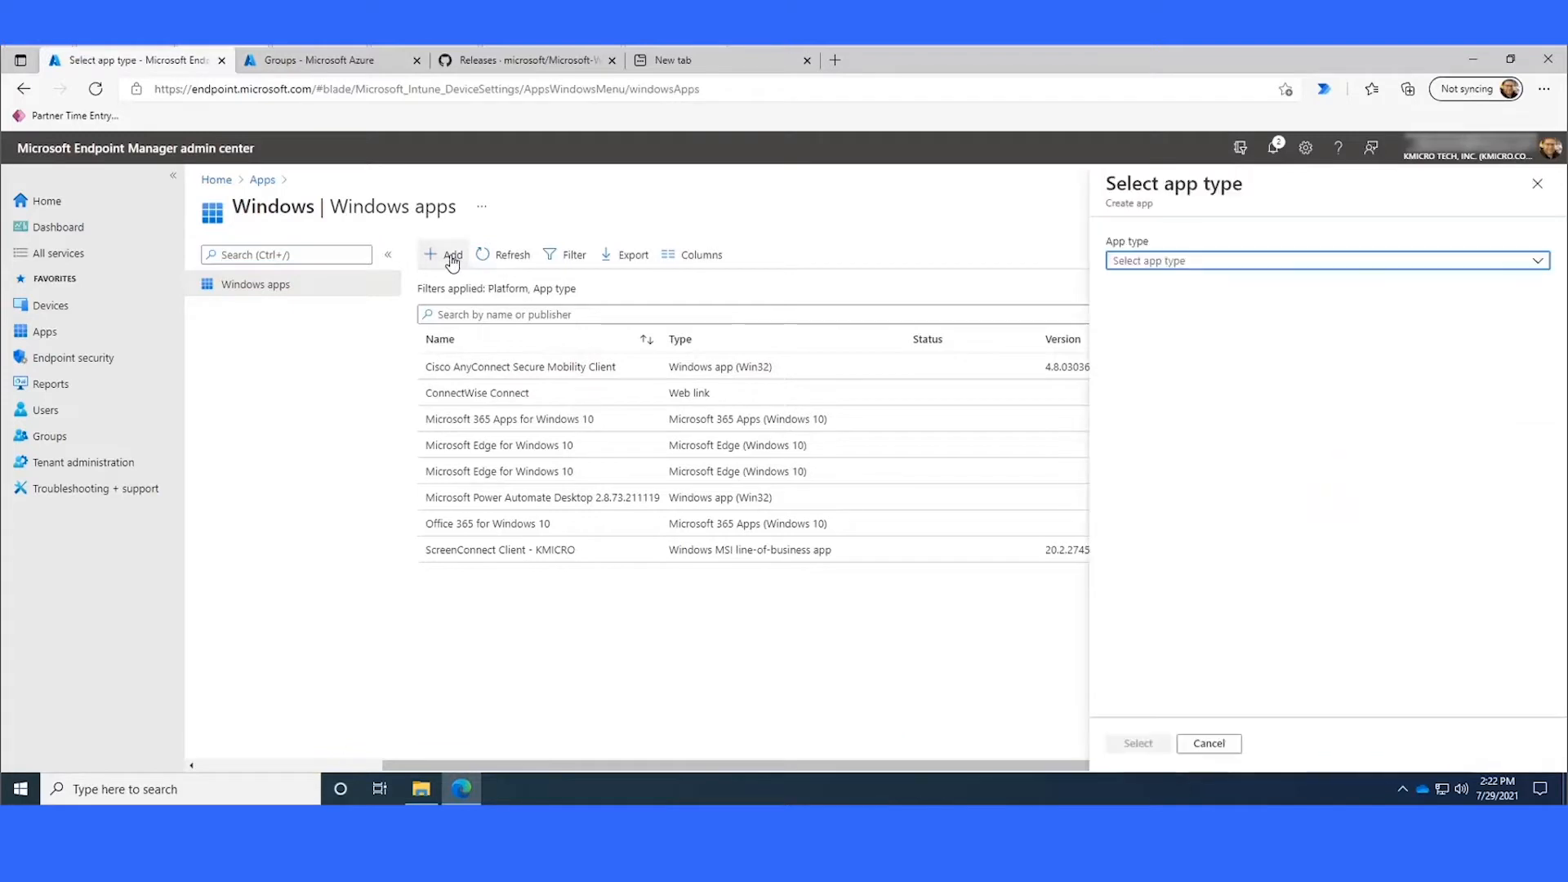
# Step: Choose Windows app (Win32) as the type of the new app and confirm the selection
pyautogui.click(1201, 263)
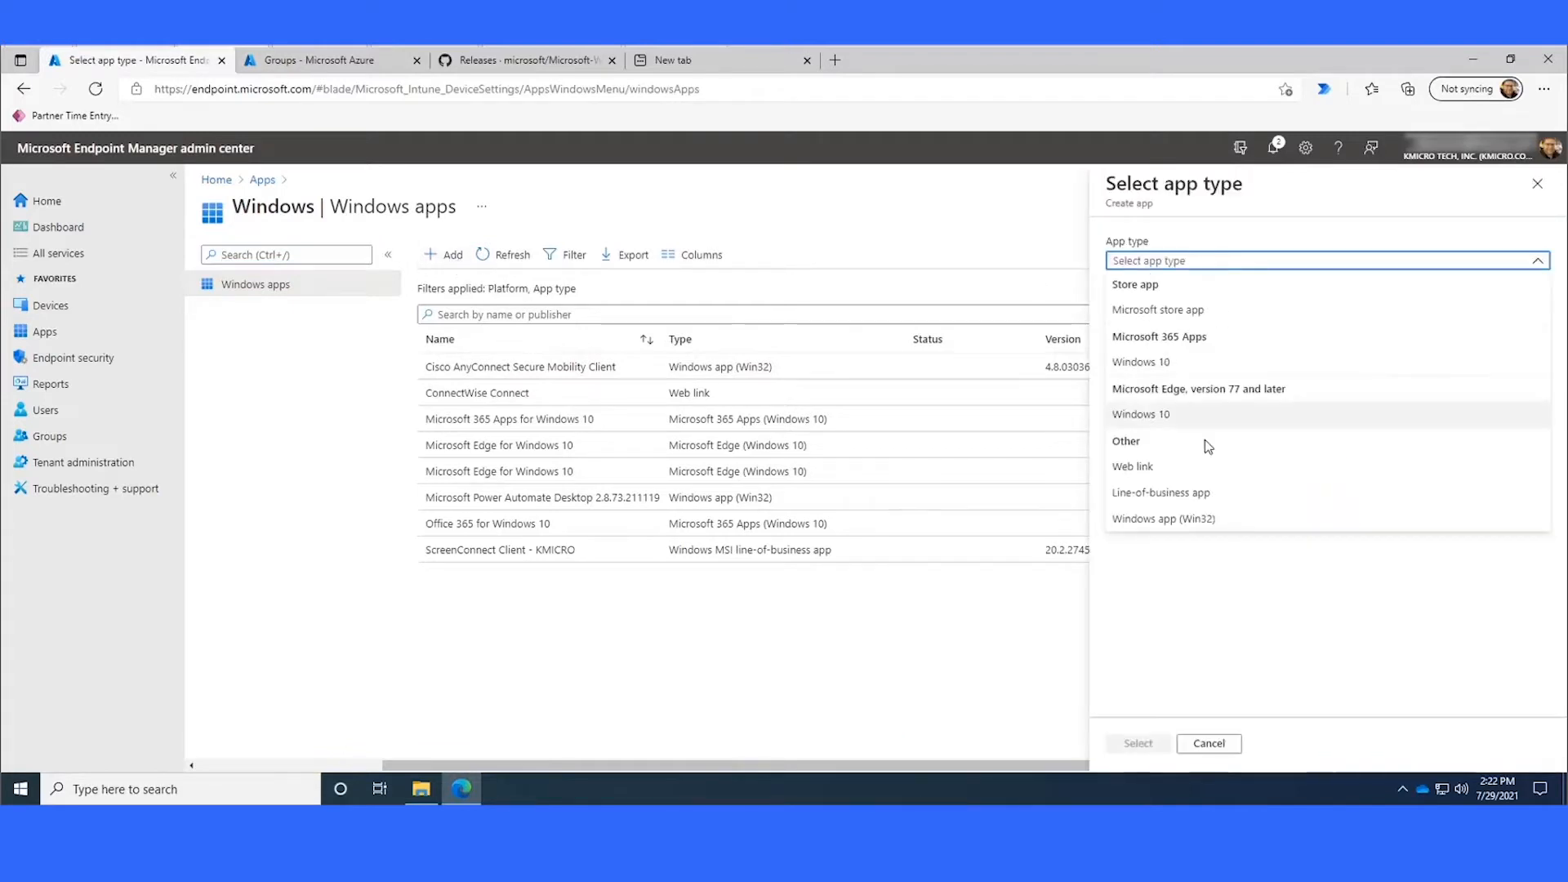
pyautogui.click(1200, 523)
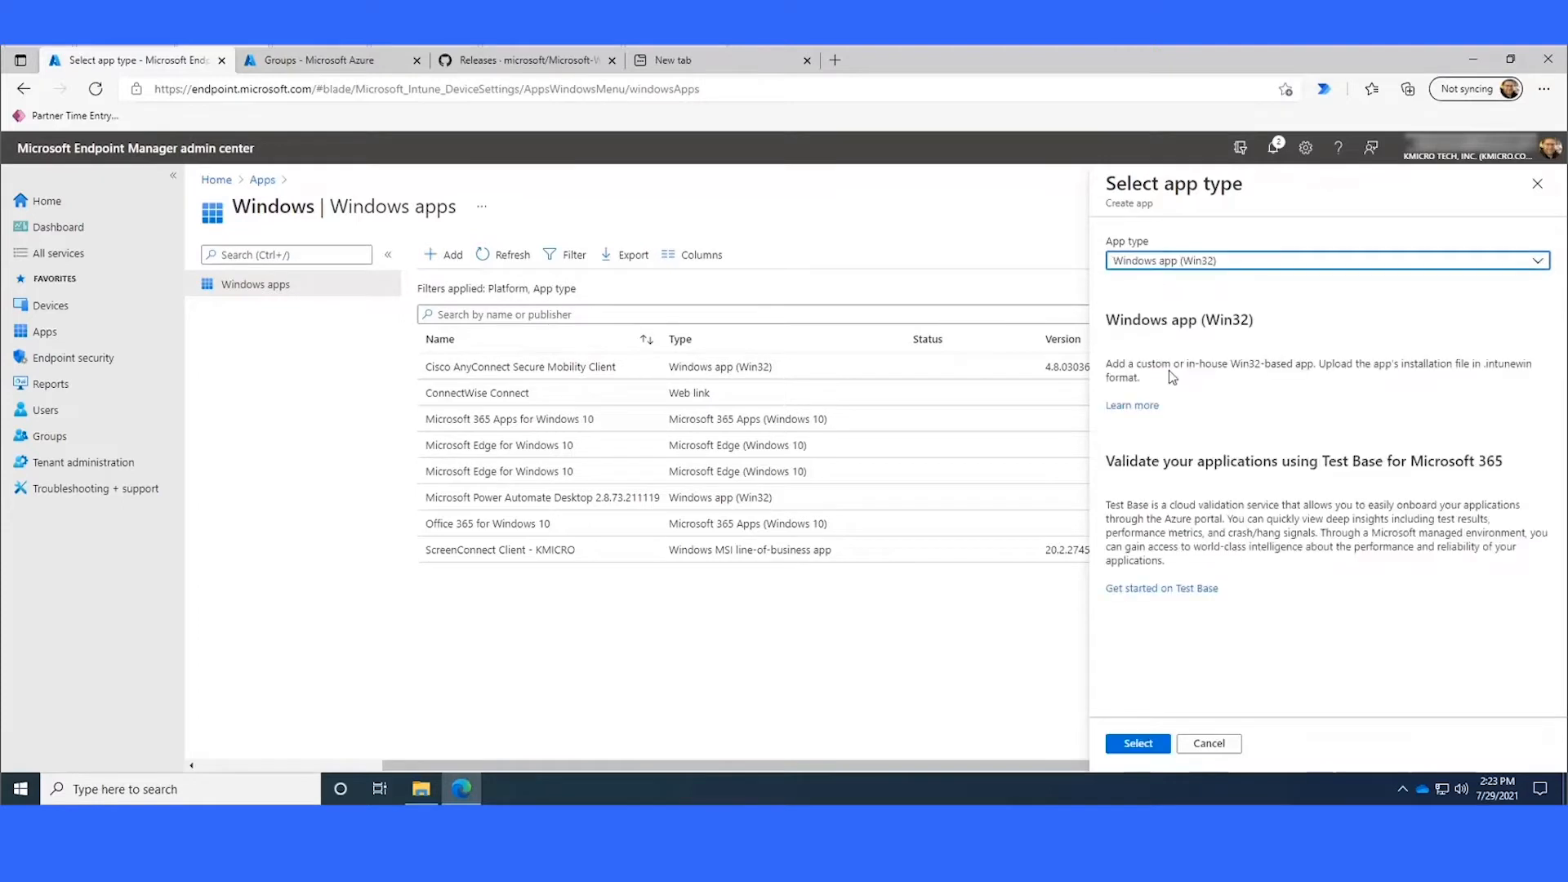
pyautogui.click(1140, 743)
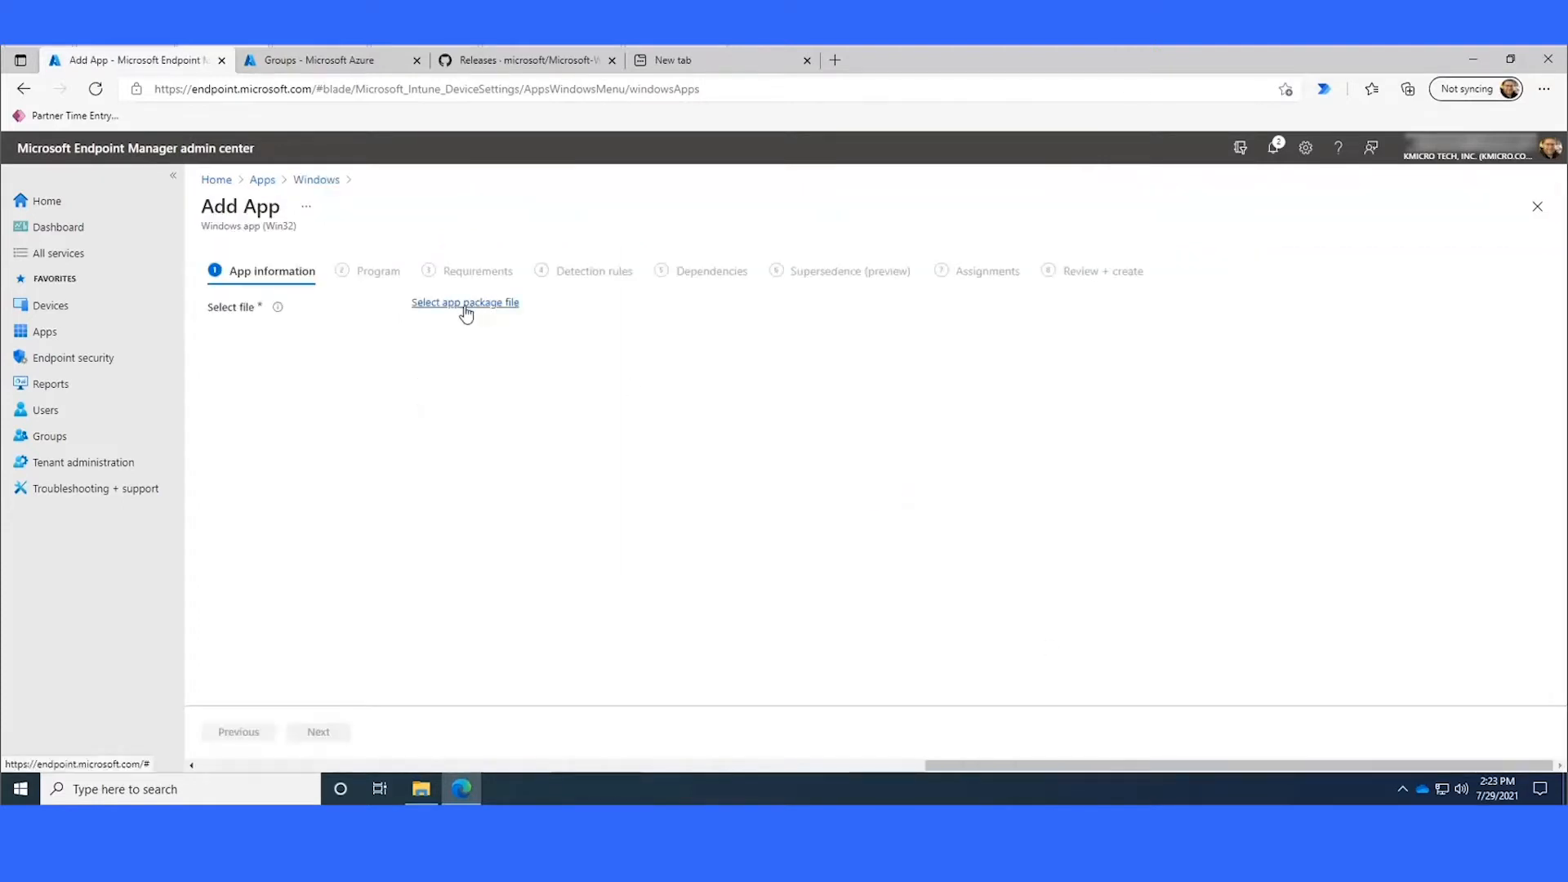
# Step: Load Setup.Microsoft.PowerAutomateDesktop.intunewin from the Packages folder as the app package file
pyautogui.click(431, 305)
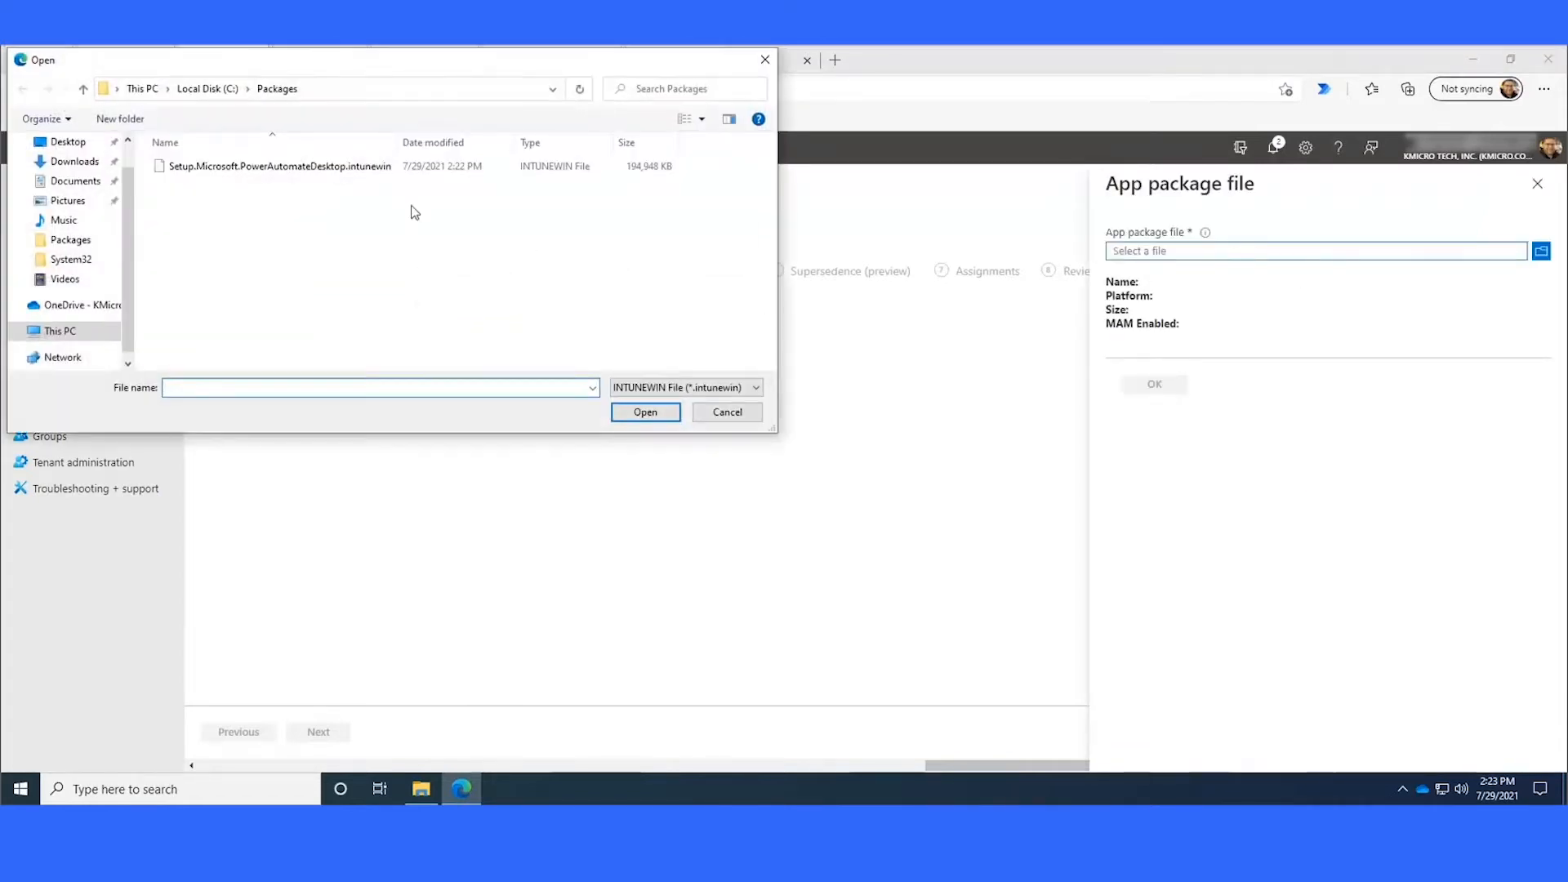
pyautogui.click(245, 168)
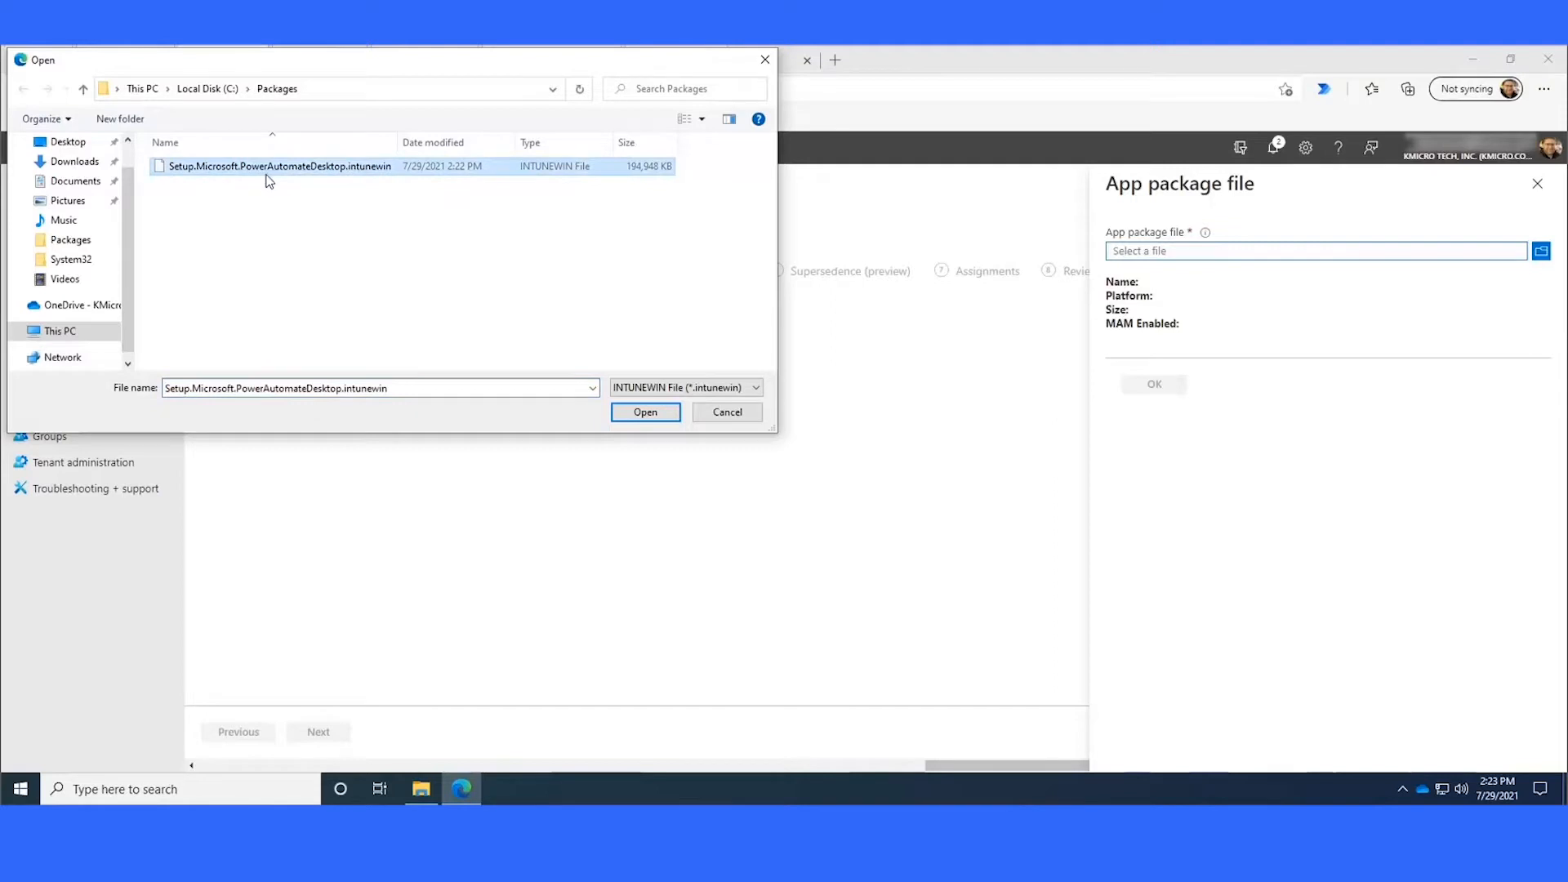
pyautogui.click(644, 413)
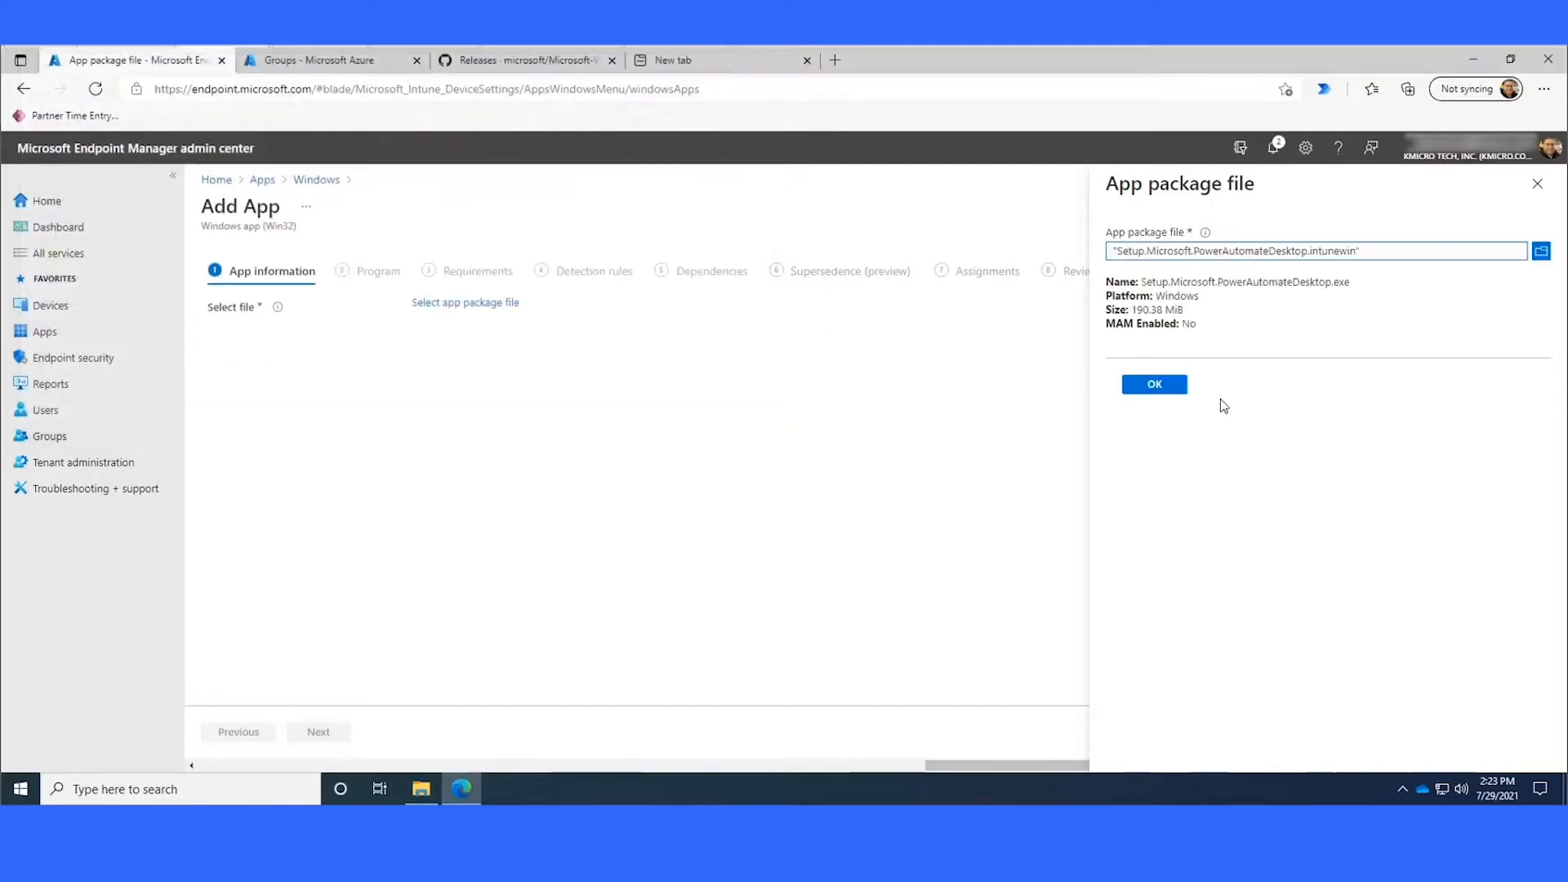
pyautogui.click(1154, 384)
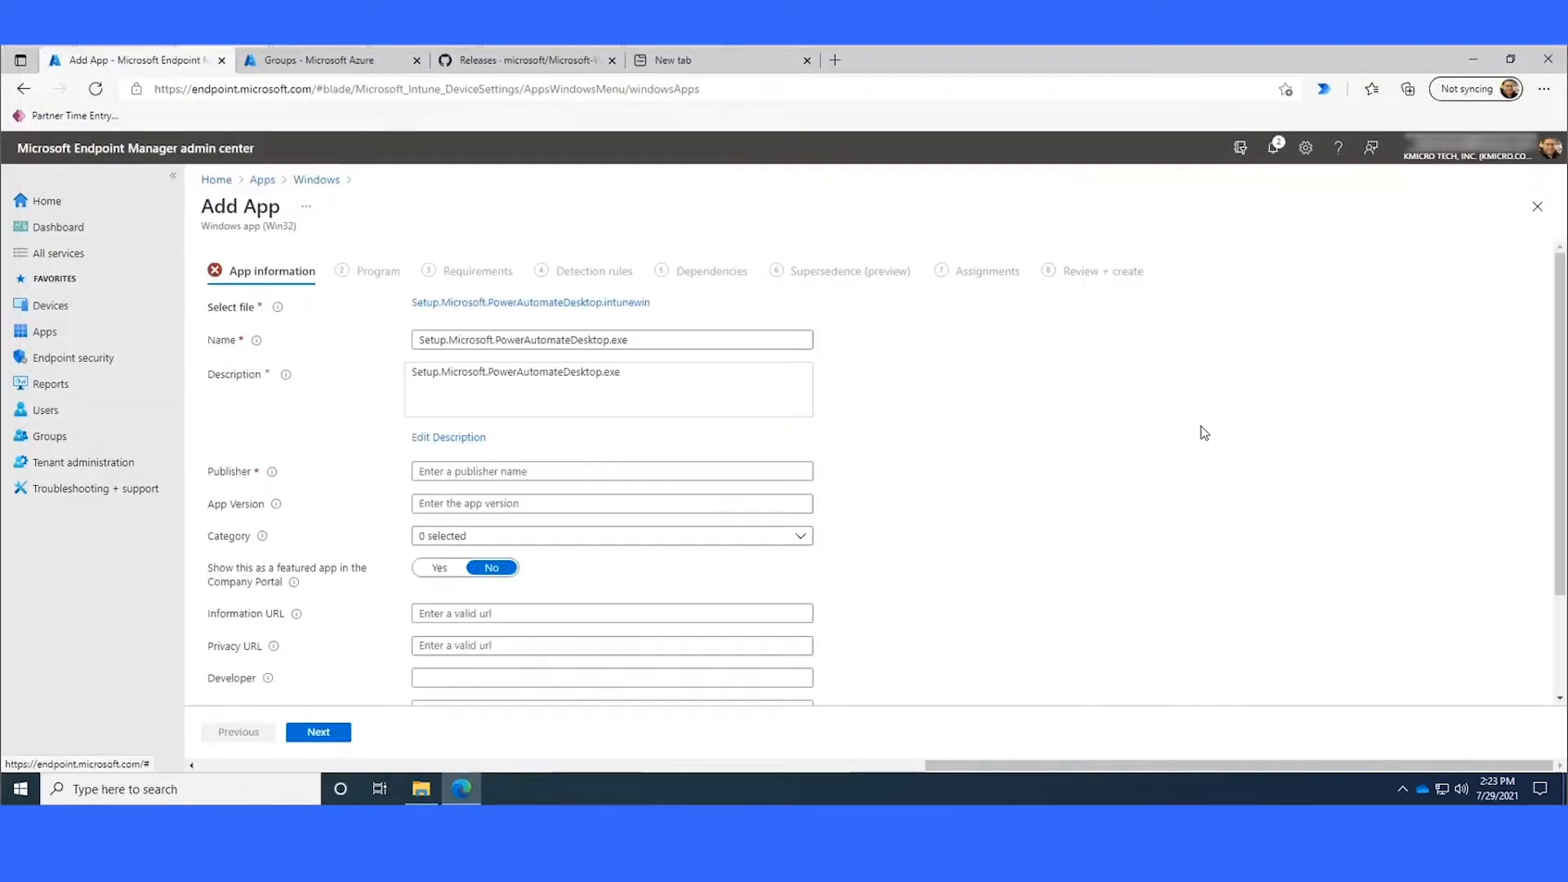
# Step: Name the app "Power Automate Desktop 2.11.00051.21196", copying the version number from the open Notepad notes
pyautogui.click(615, 340)
pyautogui.hotkey('ctrl', 'a')
pyautogui.write('Power')
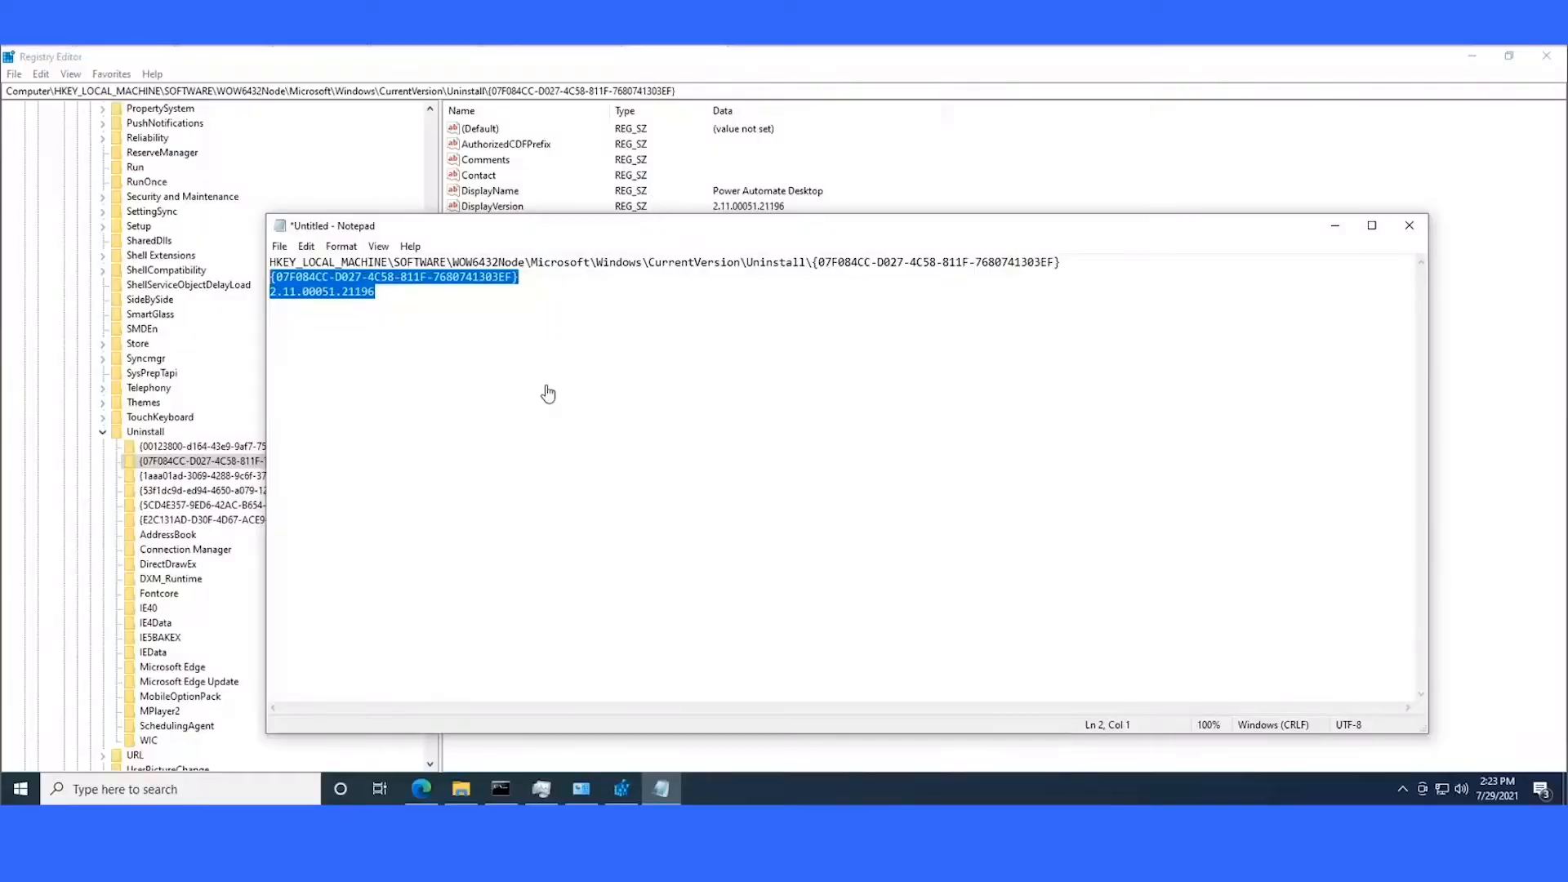
pyautogui.moveTo(405, 292); pyautogui.dragTo(278, 292)
pyautogui.rightClick(276, 294)
pyautogui.click(331, 346)
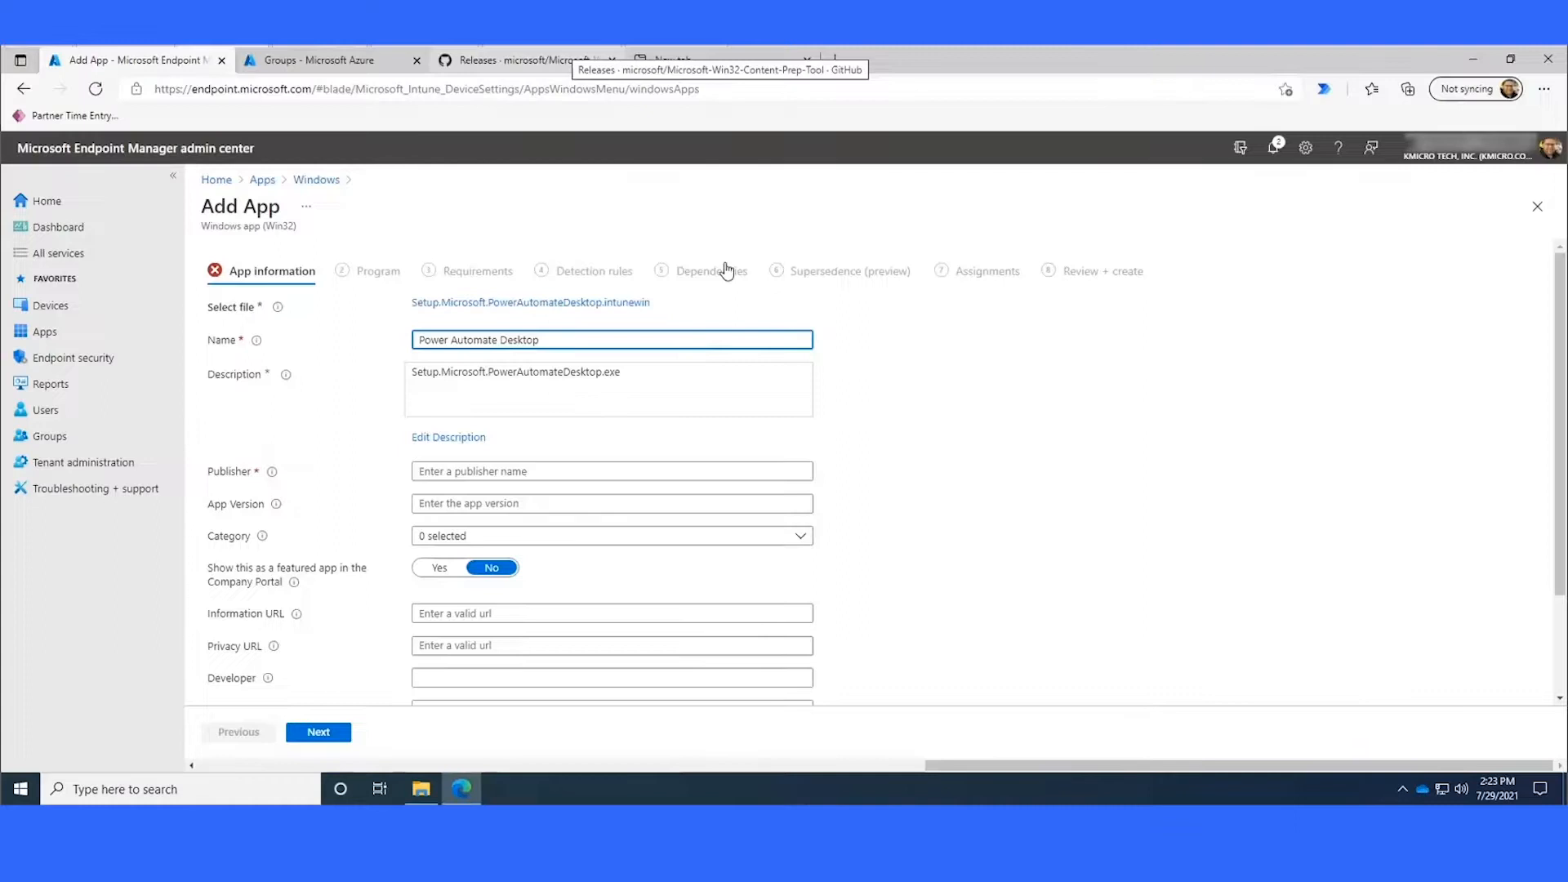
pyautogui.hotkey('ctrl', 'v')
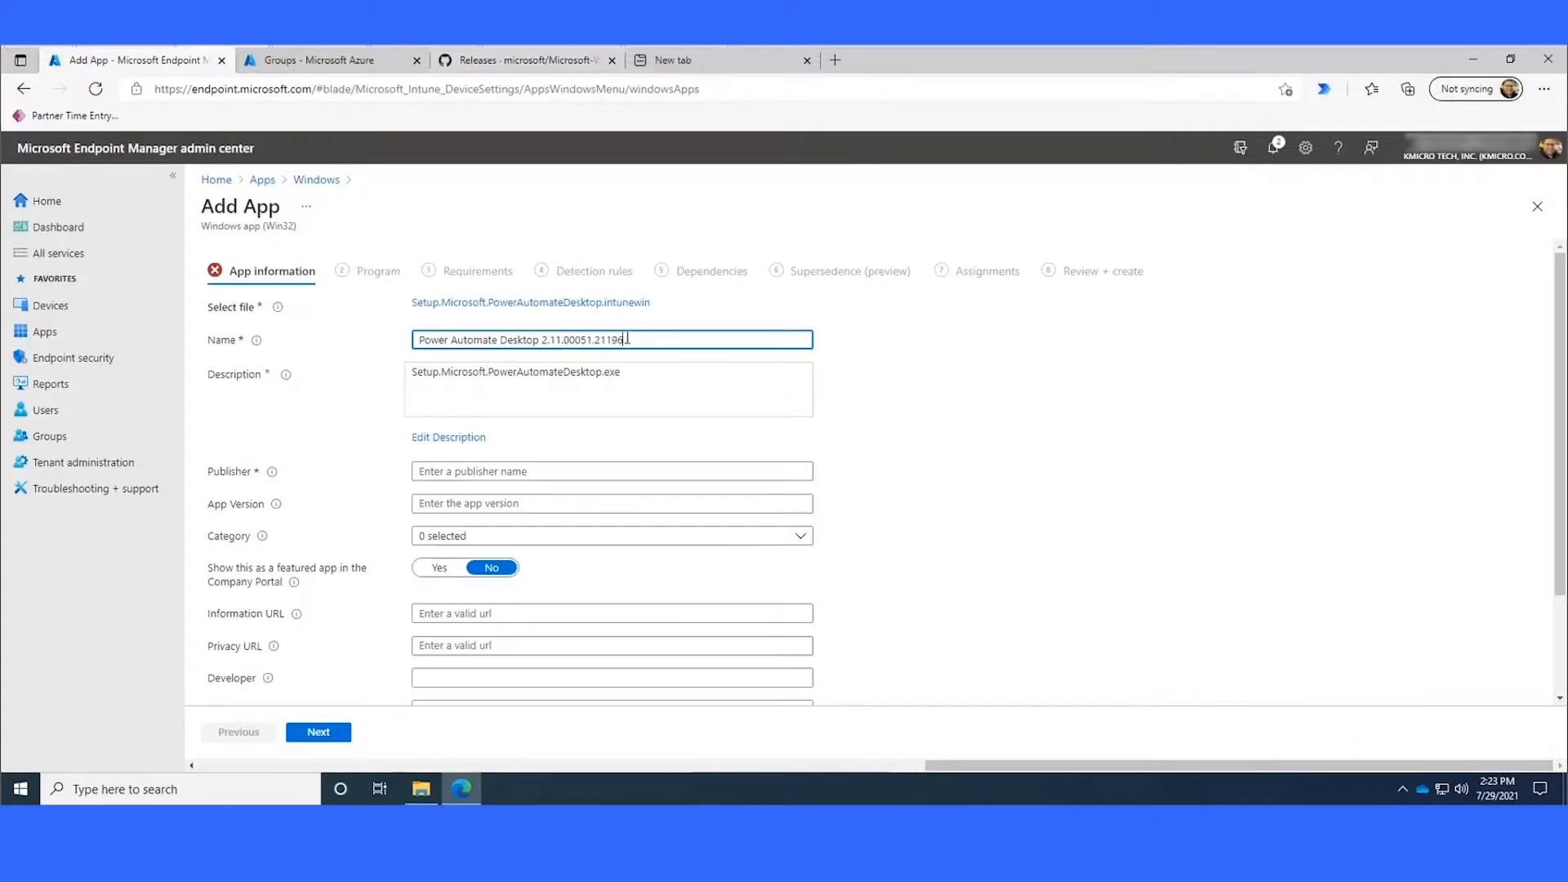
# Step: Replace the app's description with the version number 2.11.00051.21196
pyautogui.click(327, 406)
pyautogui.click(449, 437)
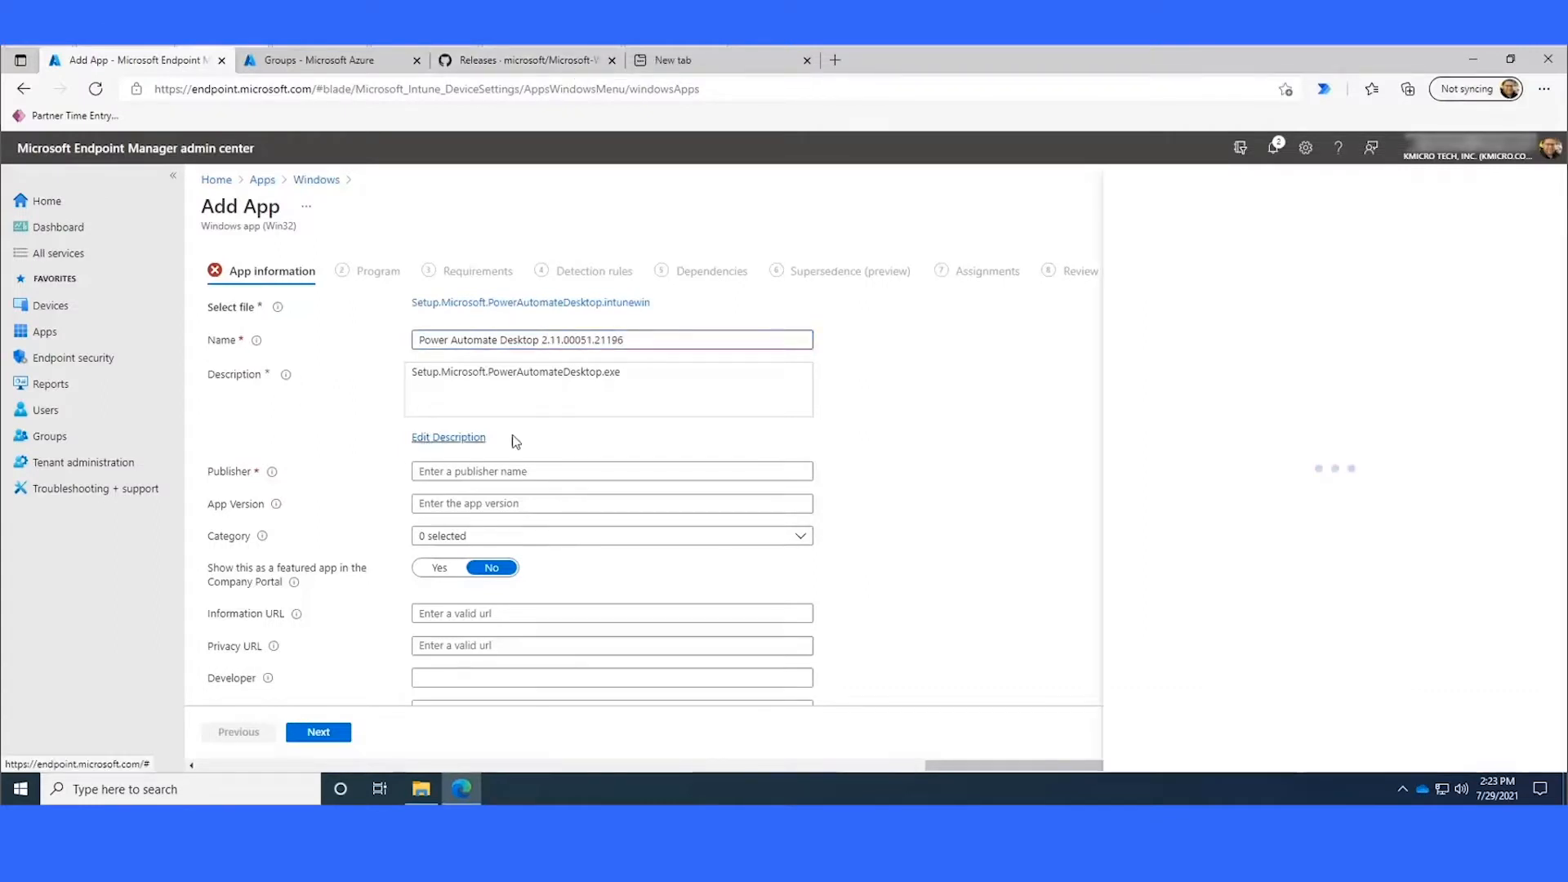
pyautogui.moveTo(1129, 258); pyautogui.dragTo(822, 273)
pyautogui.hotkey('ctrl', 'v')
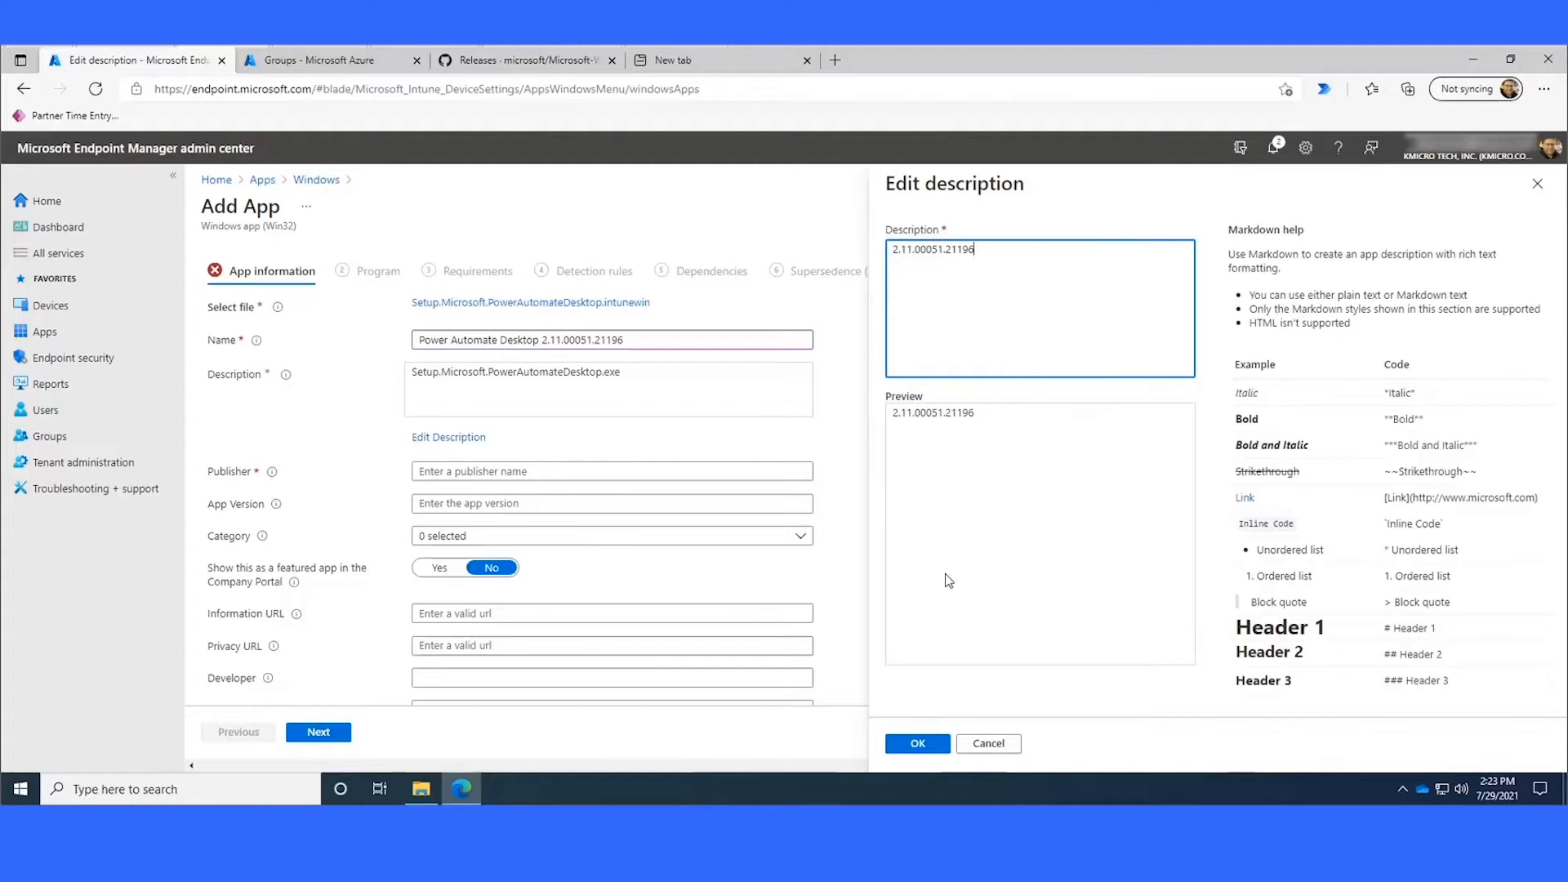
pyautogui.click(918, 743)
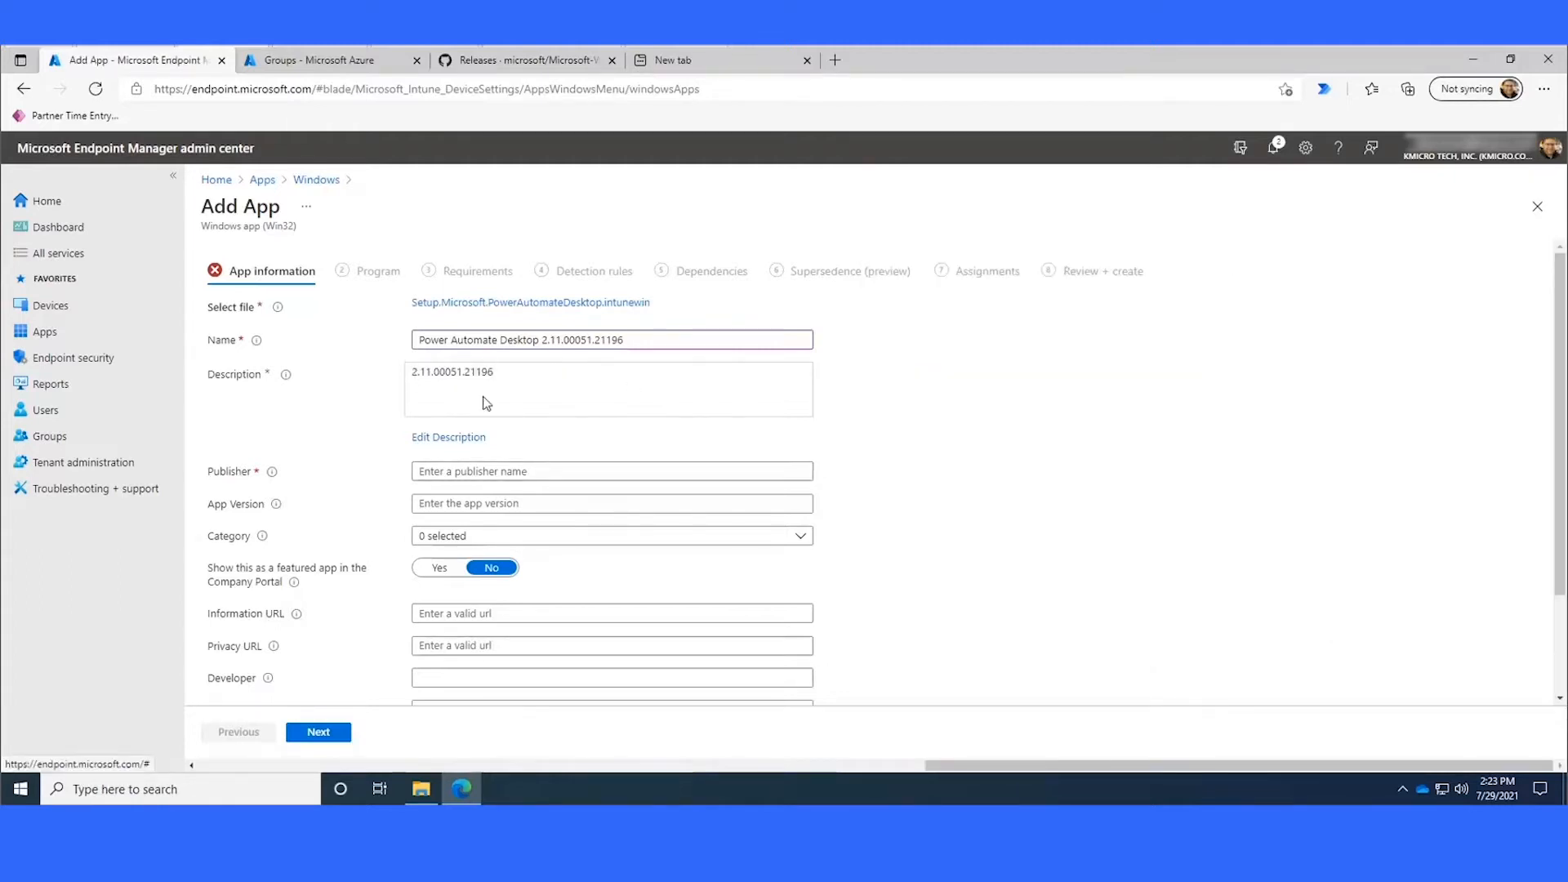
# Step: Enter Microsoft as the publisher and continue to the Program settings
pyautogui.click(495, 479)
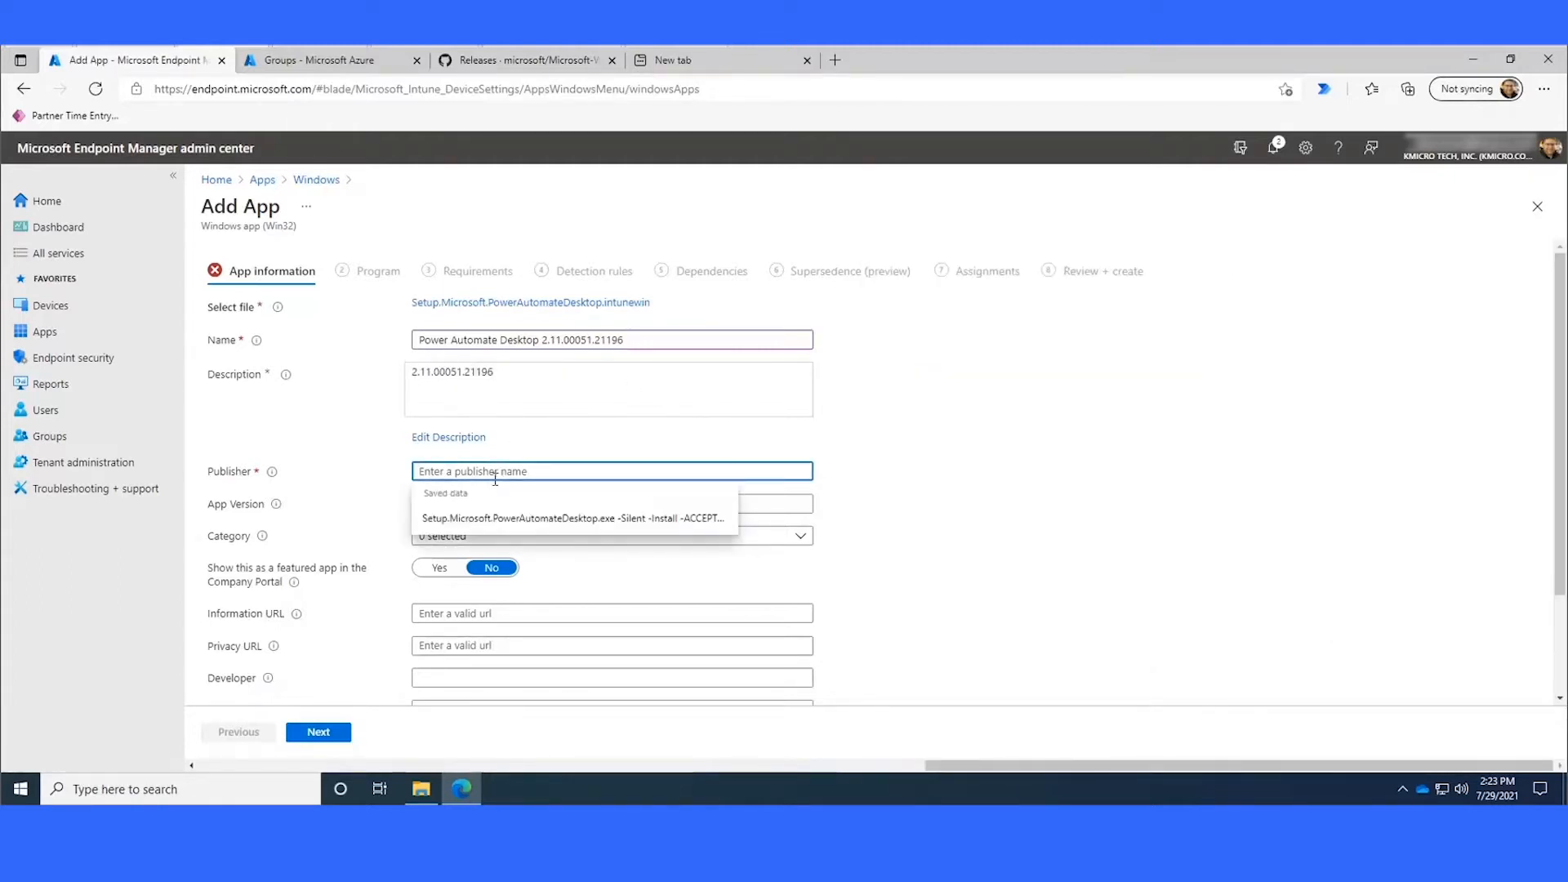
pyautogui.write('Microsoft')
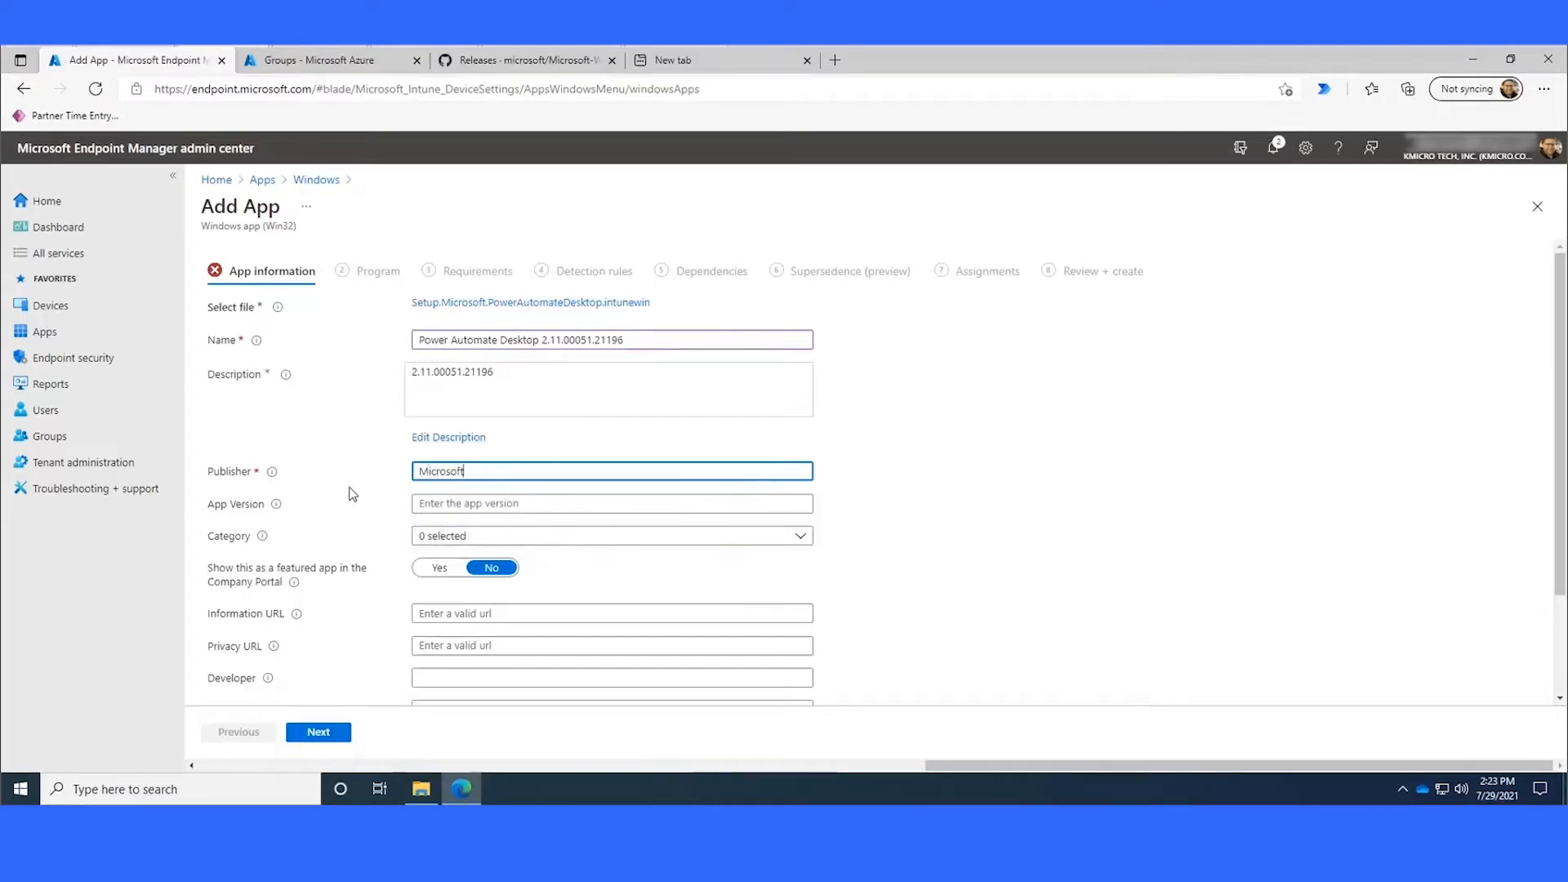
pyautogui.scroll(-2, 482, 531)
pyautogui.scroll(2, 484, 458)
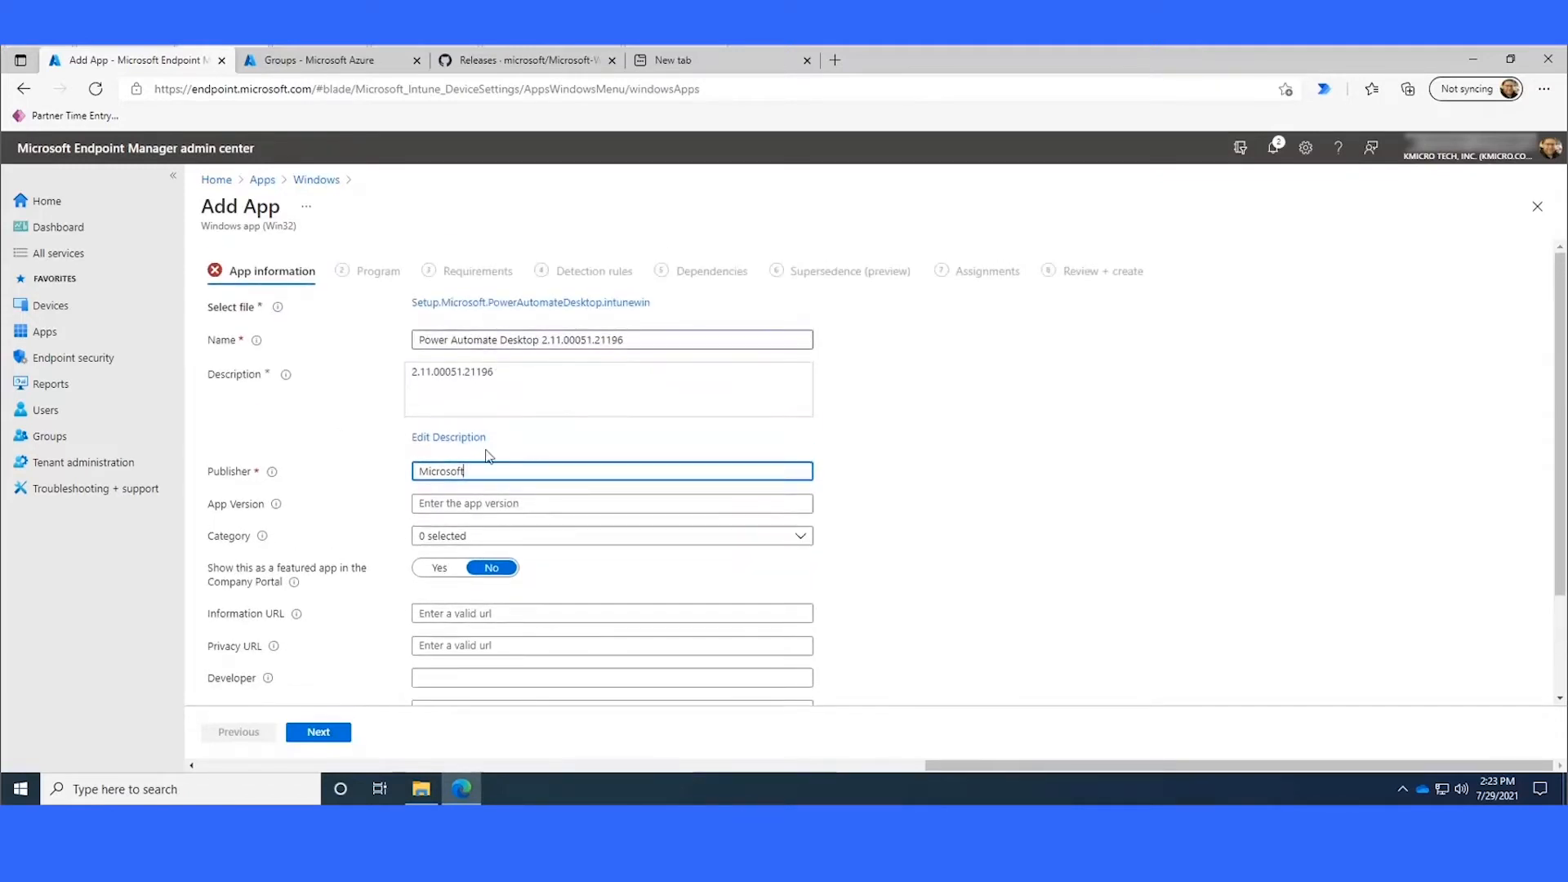
pyautogui.scroll(-2, 487, 456)
pyautogui.scroll(2, 457, 406)
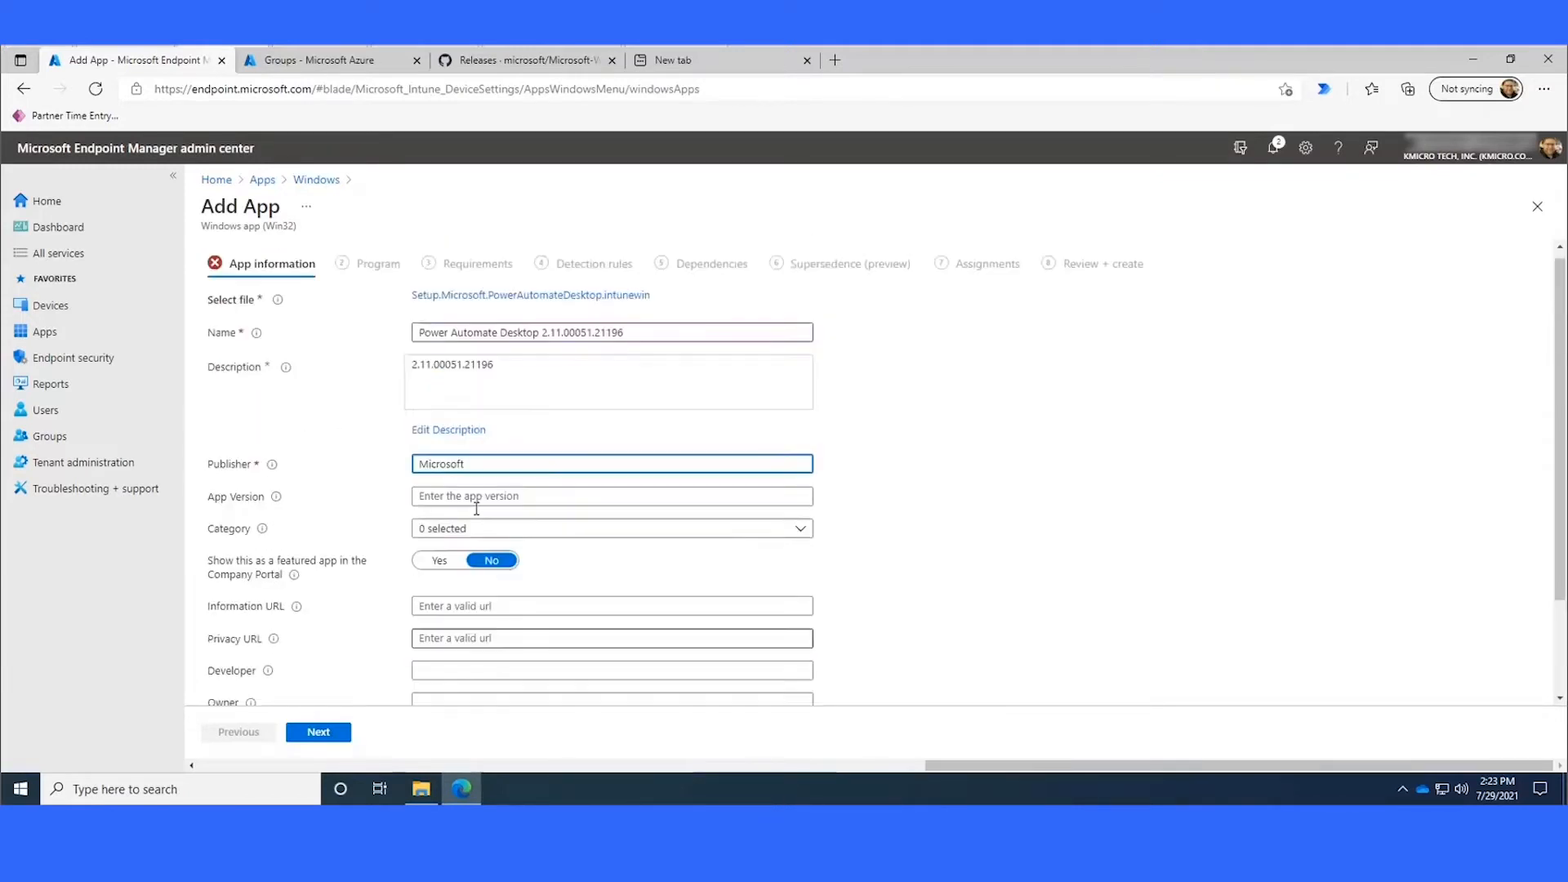
pyautogui.click(319, 732)
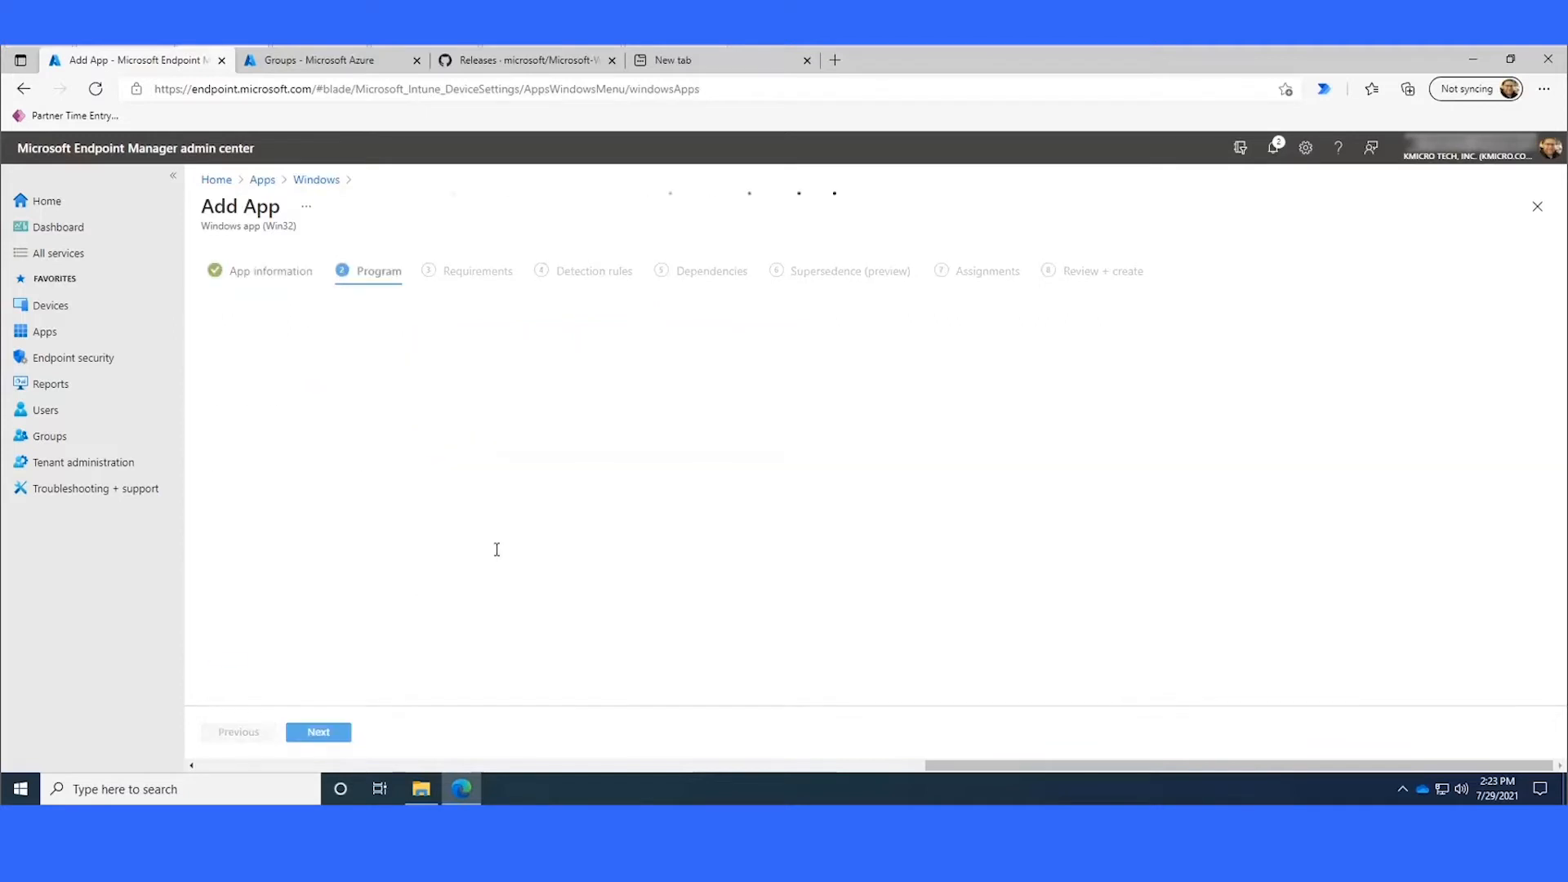
# Step: Set the install command to "Setup.Microsoft.PowerAutomateDesktop.exe -Silent -Install -ACCEPTEULA"
pyautogui.click(450, 336)
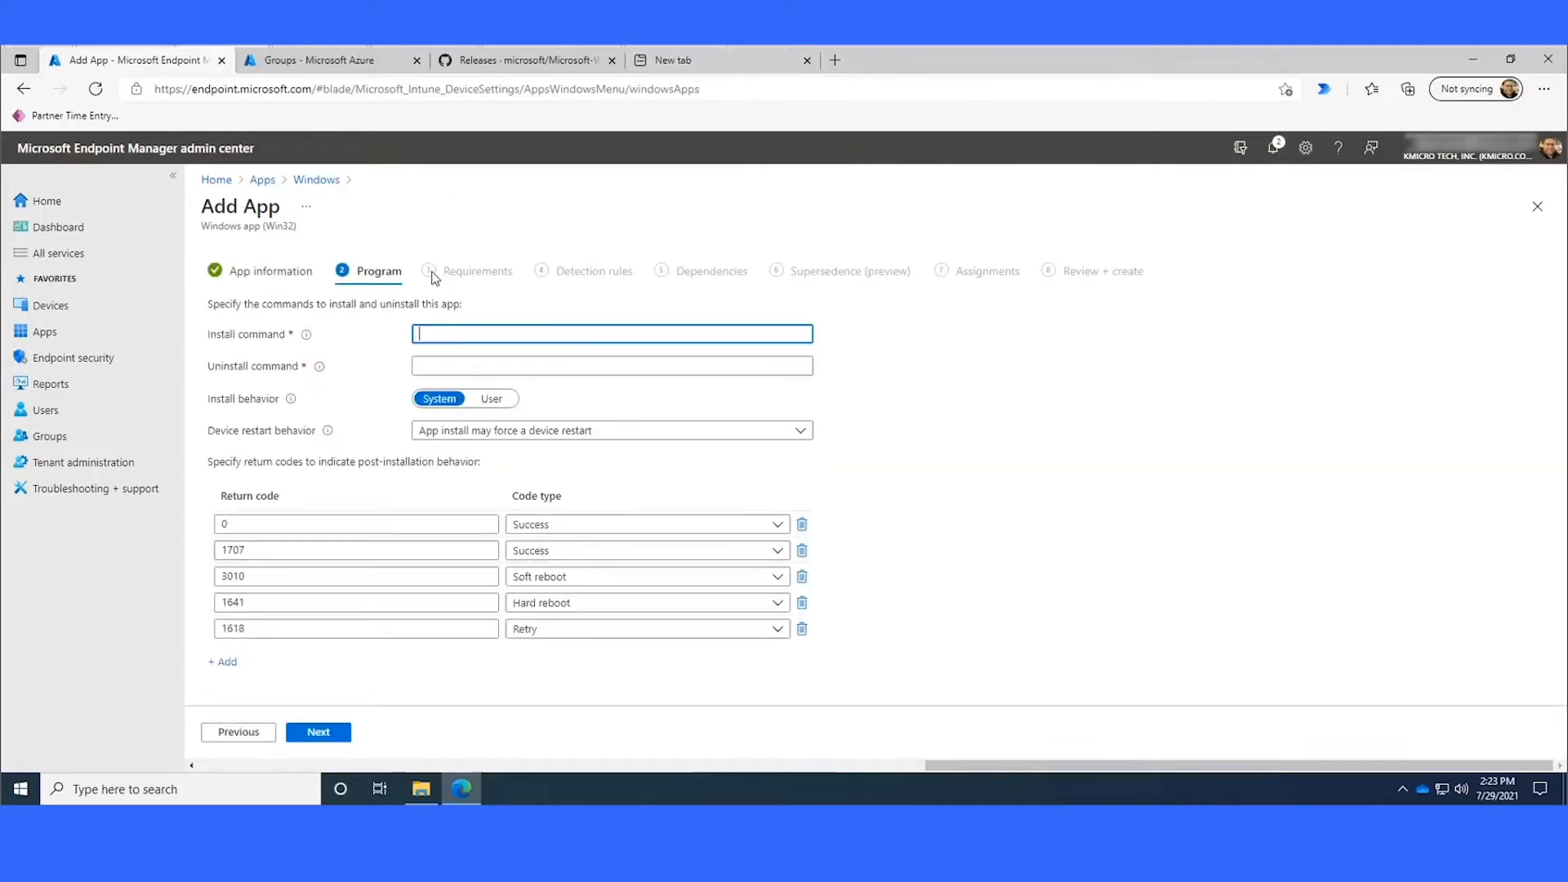
pyautogui.rightClick(421, 339)
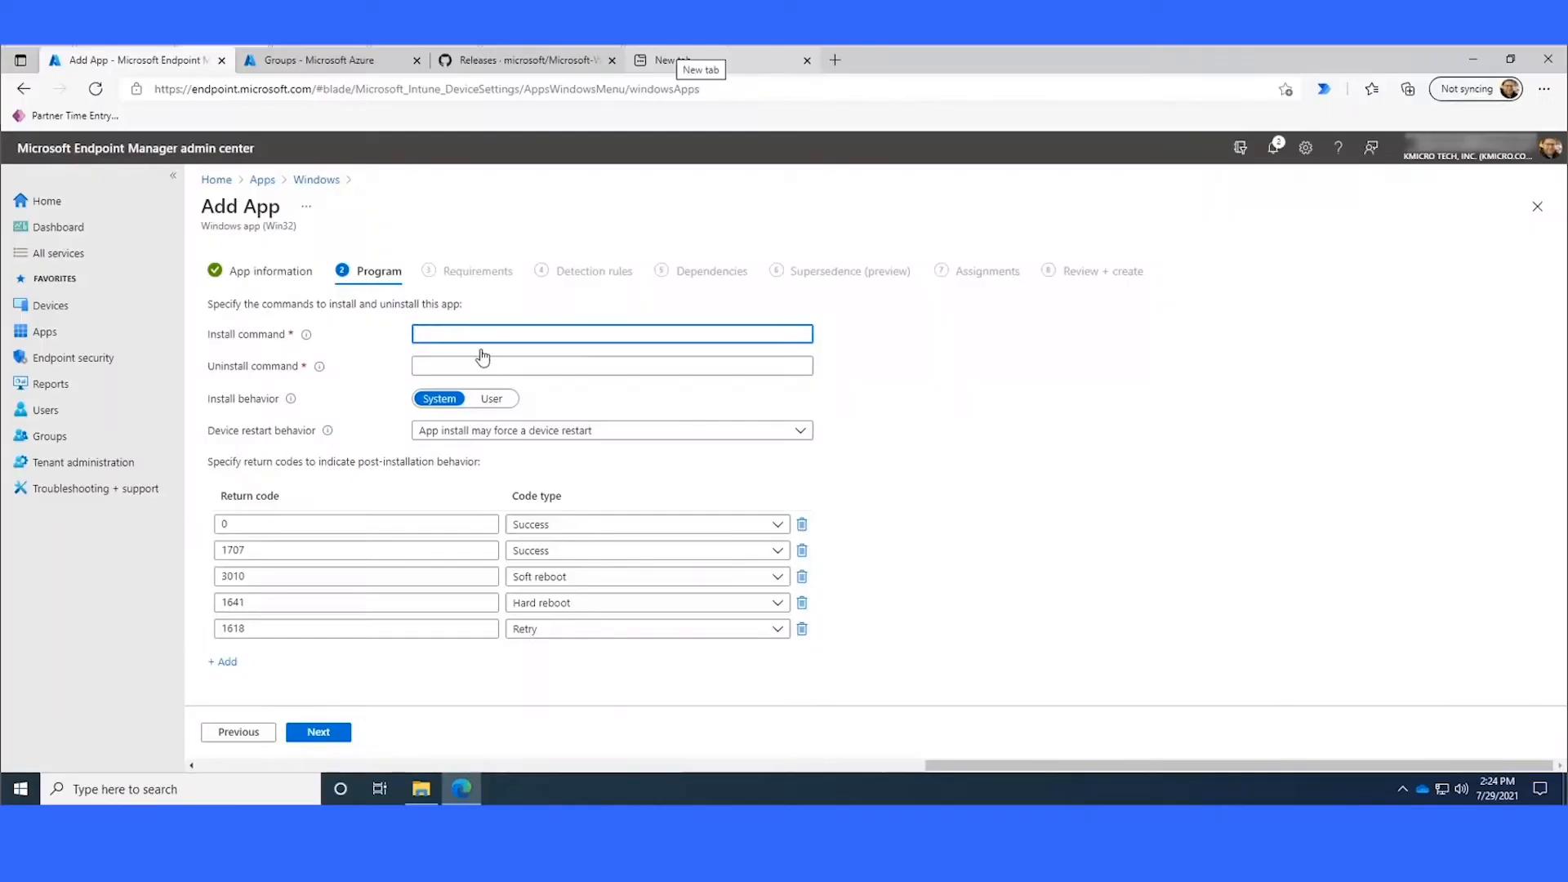
pyautogui.hotkey('ctrl', 'v')
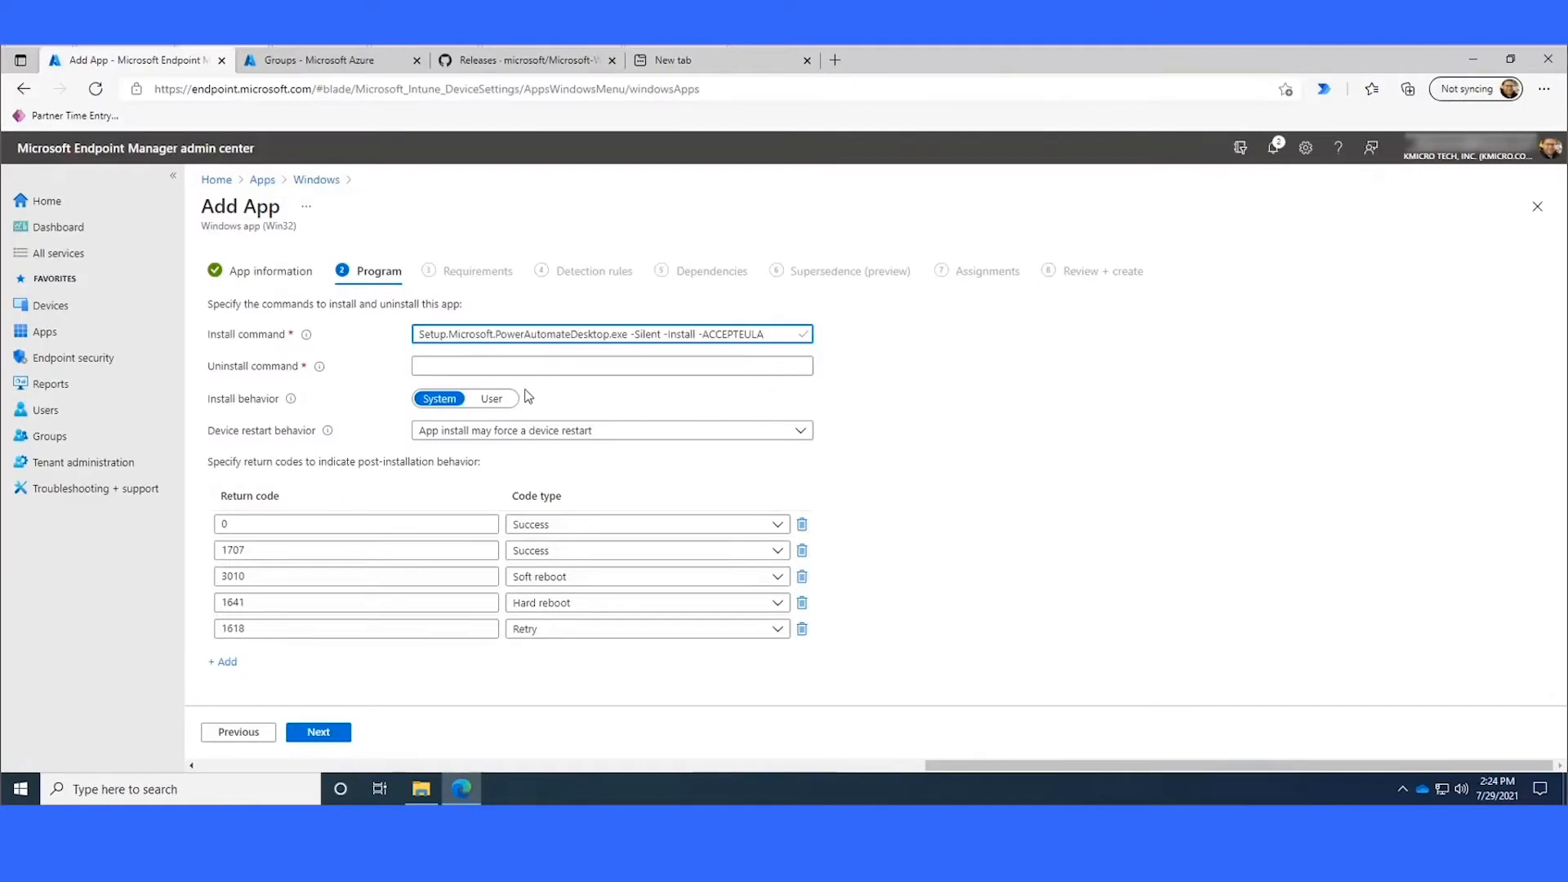
# Step: Set the uninstall command to "Setup.Microsoft.PowerAutomateDesktop.exe -Silent -Uninstall", copied from the Microsoft documentation page, and continue to the Requirements
pyautogui.click(474, 366)
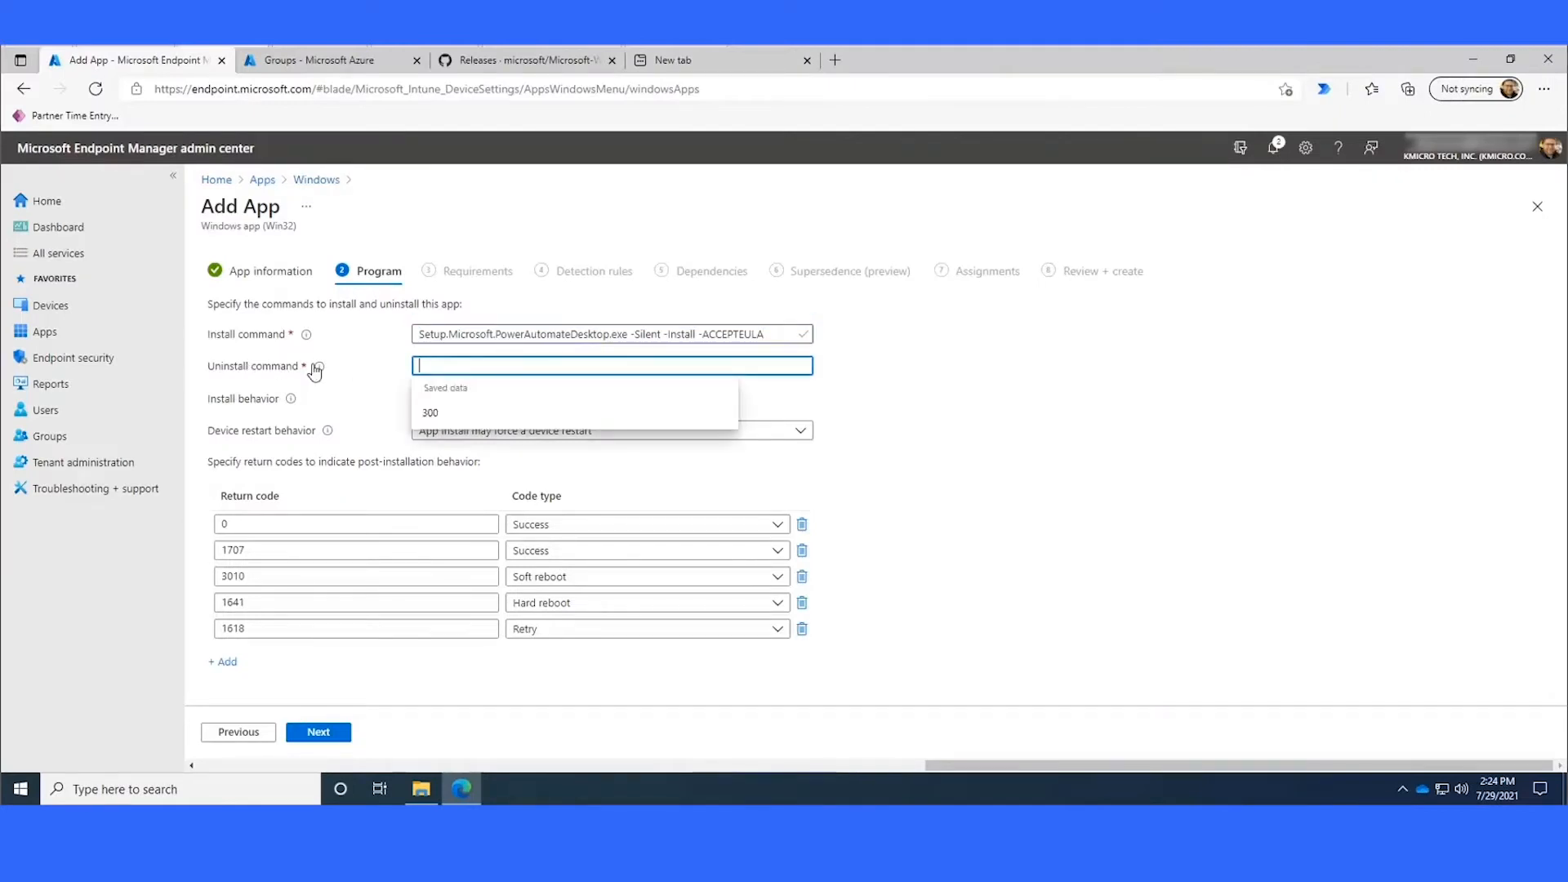
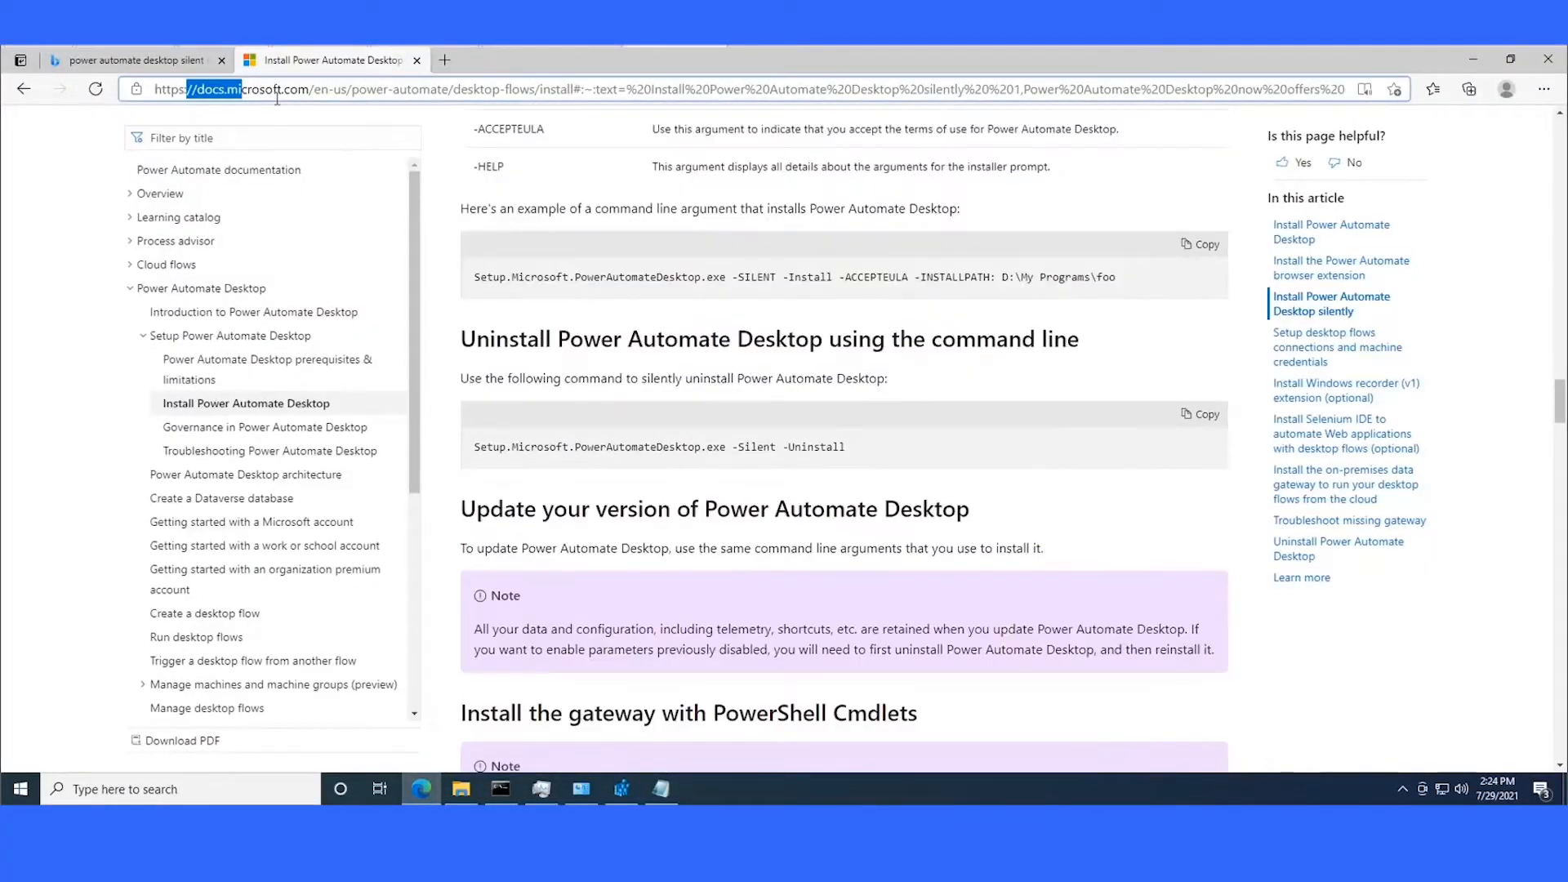
pyautogui.click(798, 447)
pyautogui.moveTo(846, 448); pyautogui.dragTo(476, 444)
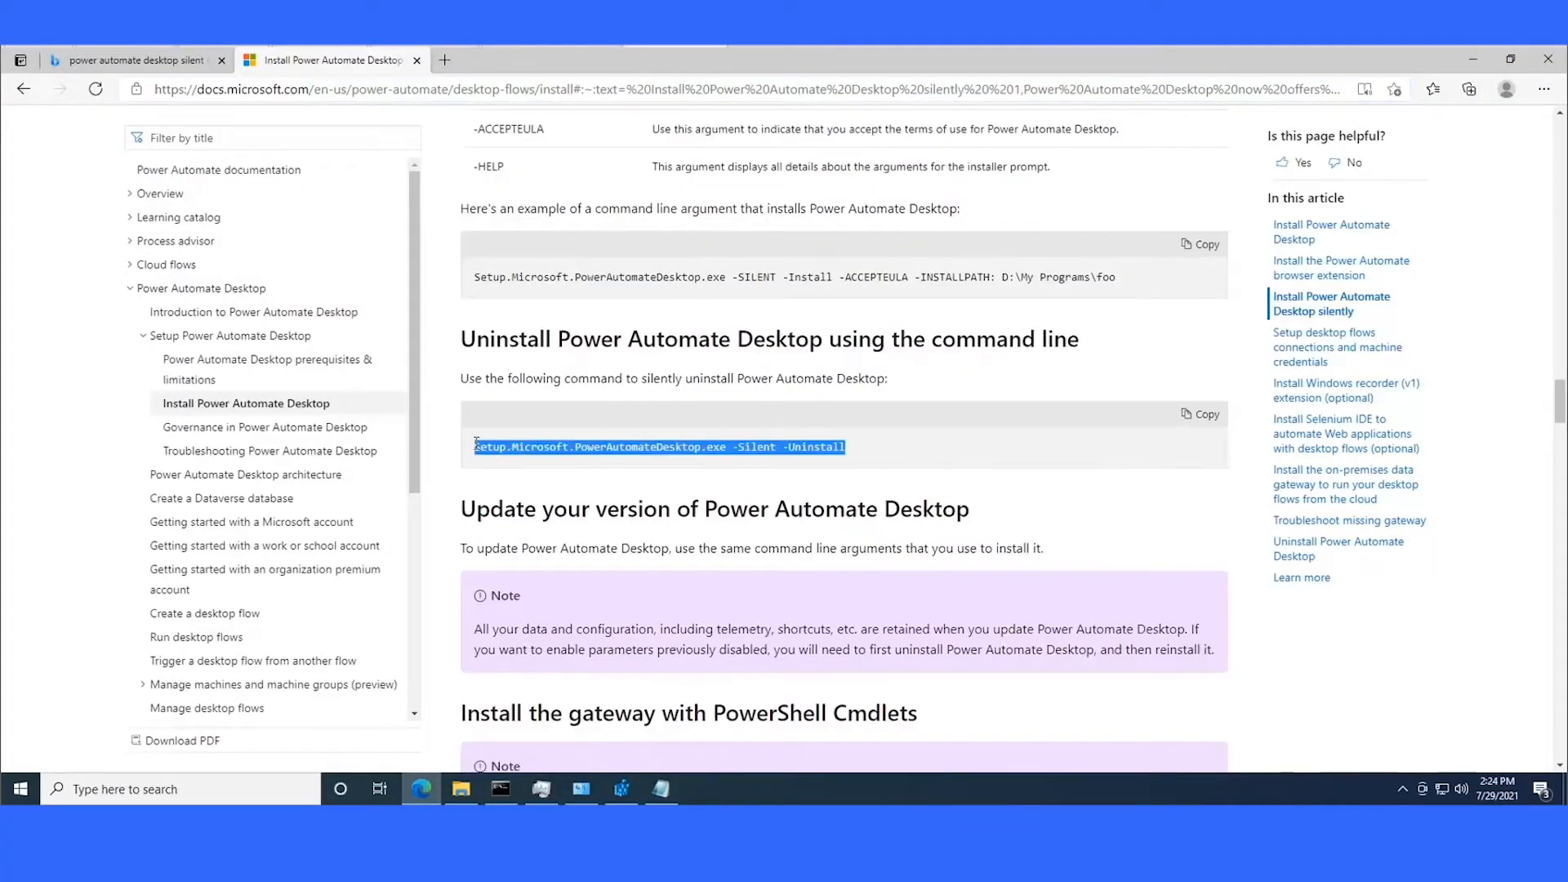
pyautogui.click(1199, 414)
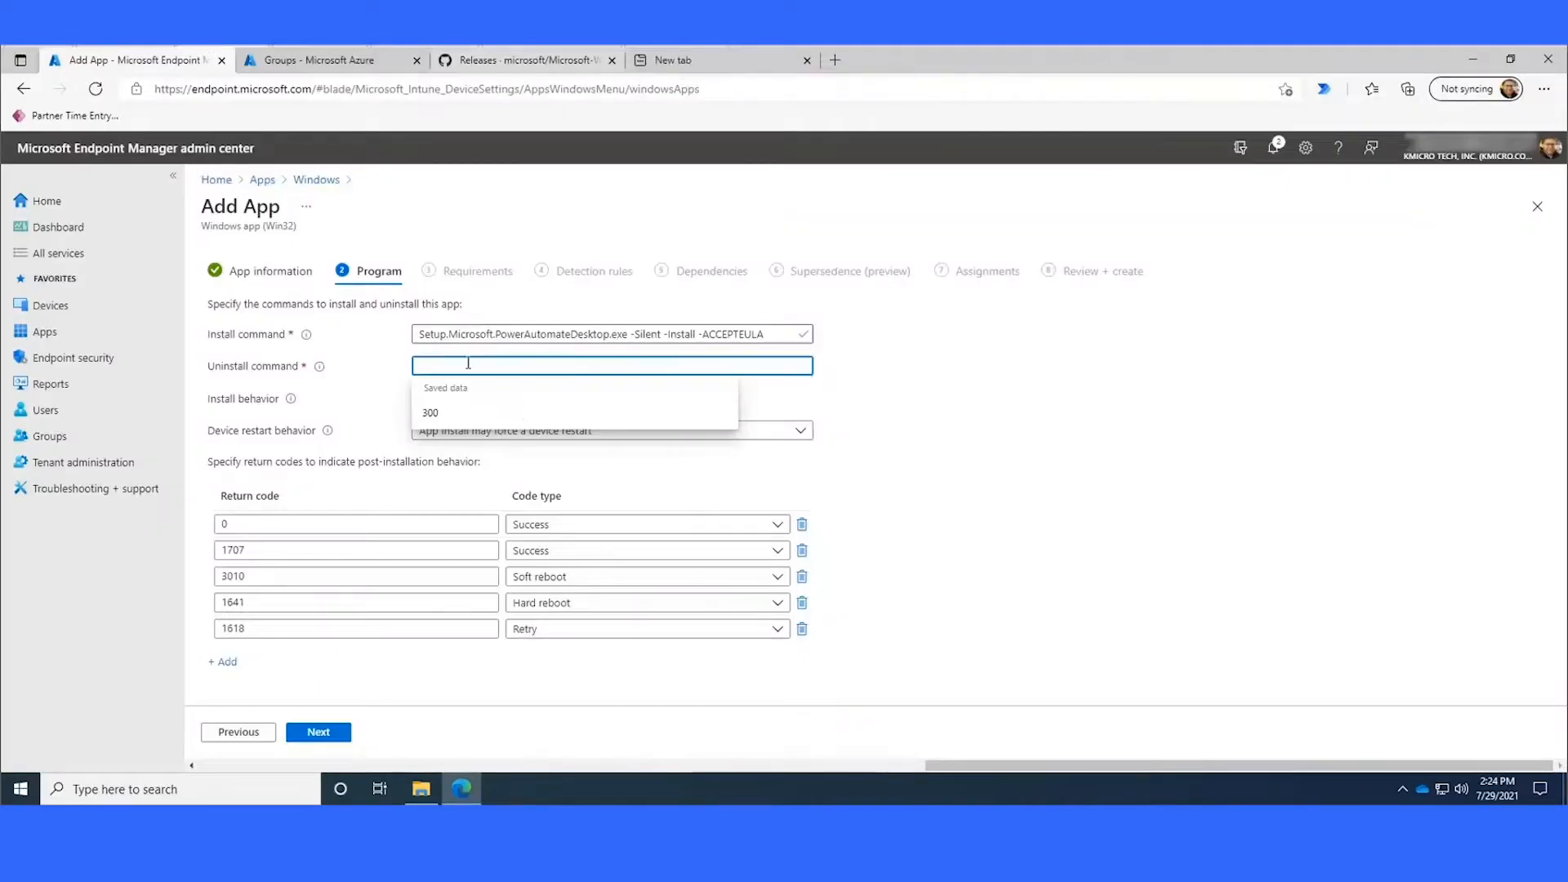
pyautogui.hotkey('ctrl', 'v')
pyautogui.click(960, 482)
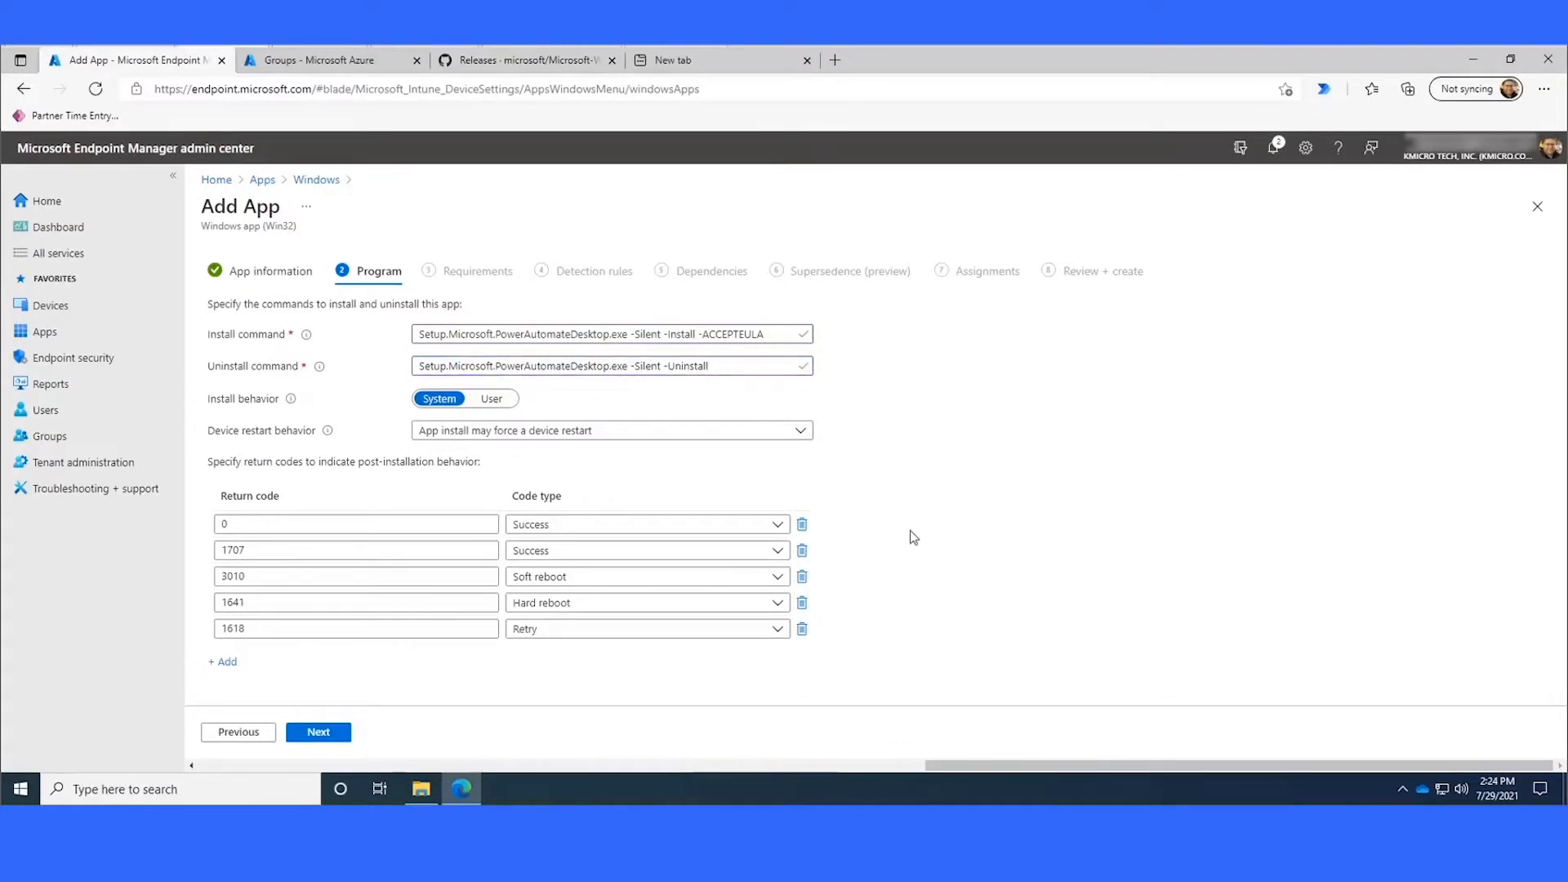
pyautogui.click(318, 733)
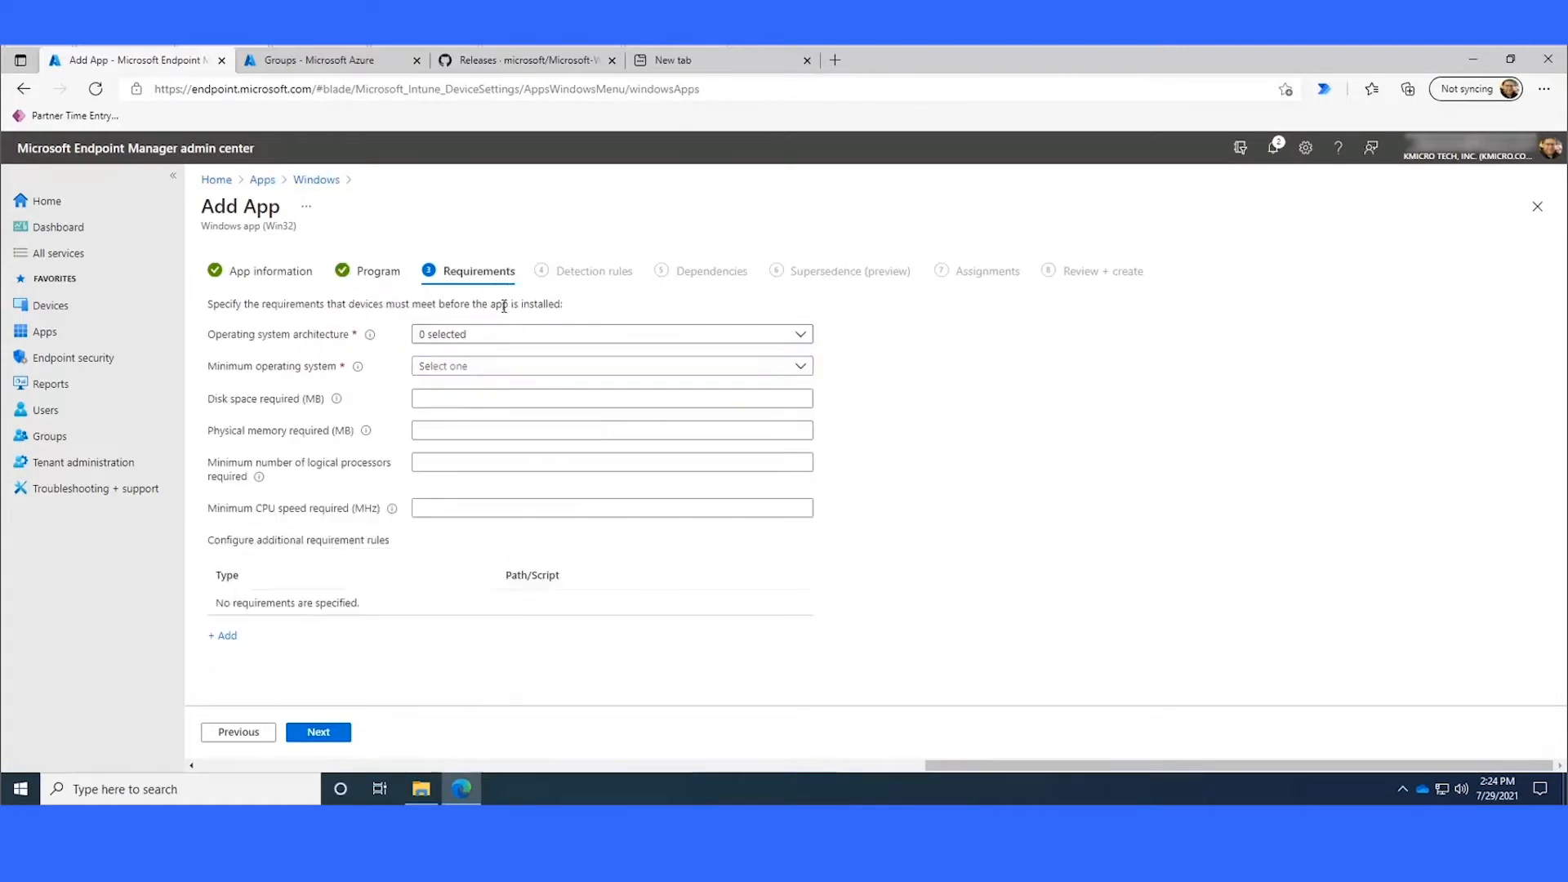
# Step: Require the 64-bit operating system architecture and Windows 10 1709 as the minimum operating system
pyautogui.click(475, 339)
pyautogui.click(449, 385)
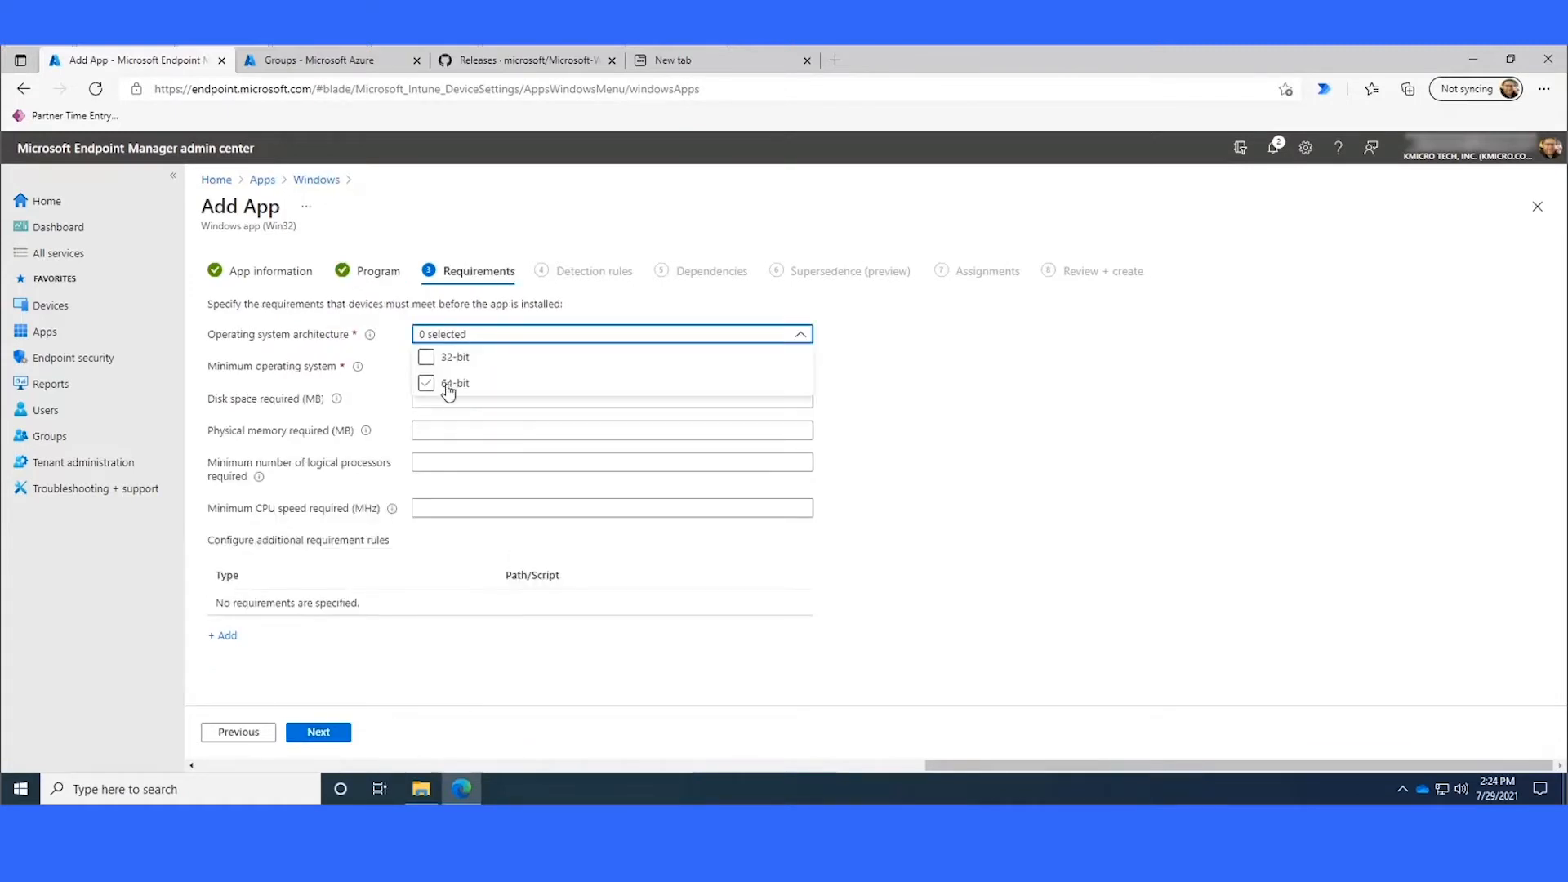
pyautogui.click(439, 385)
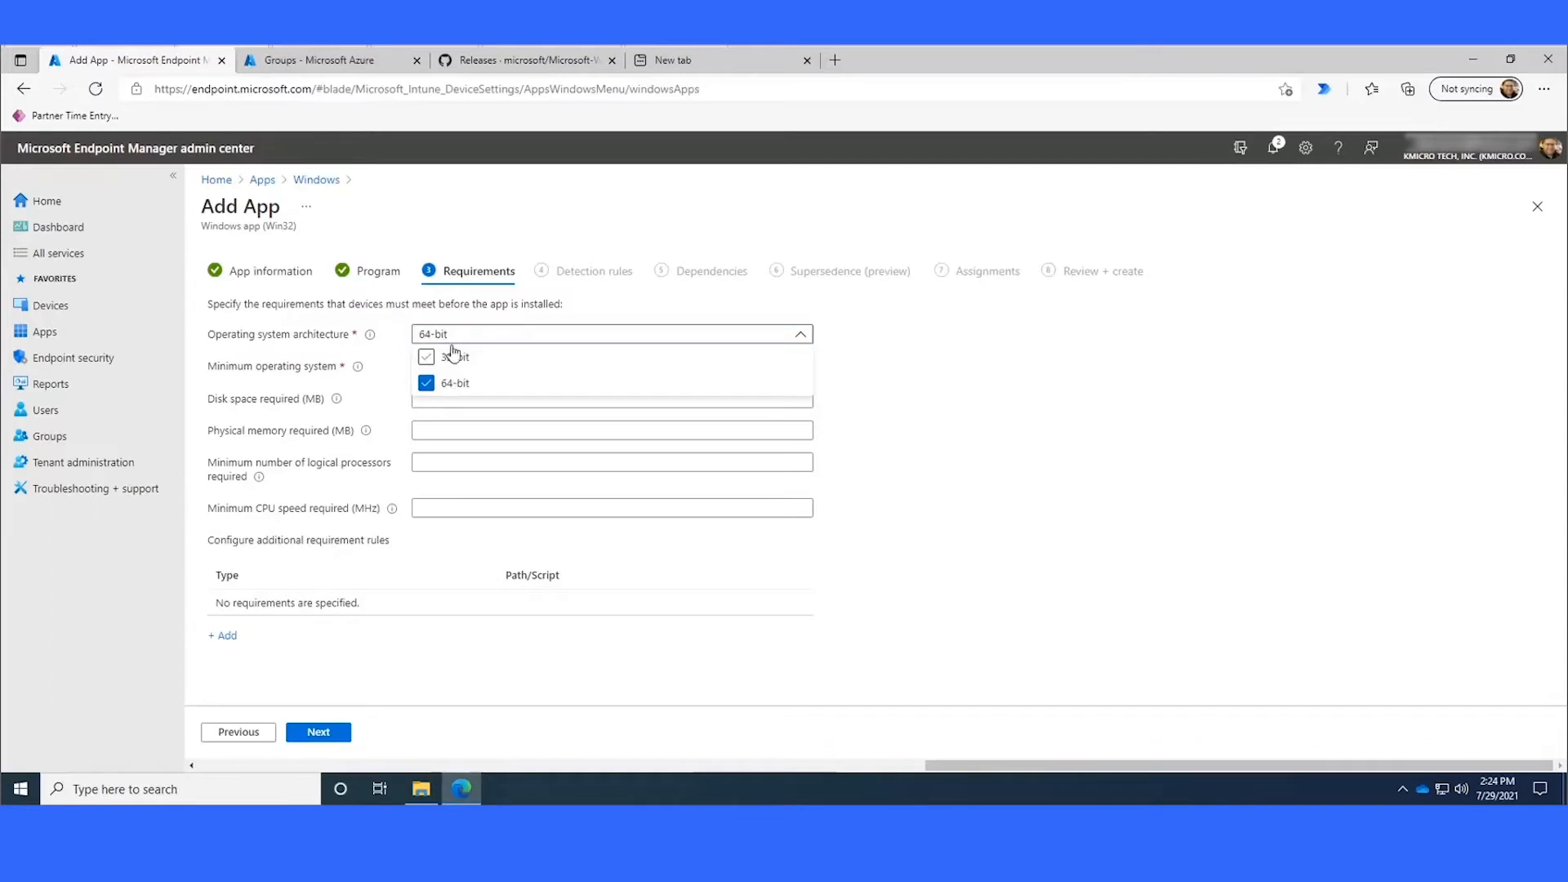
pyautogui.click(984, 400)
pyautogui.click(519, 369)
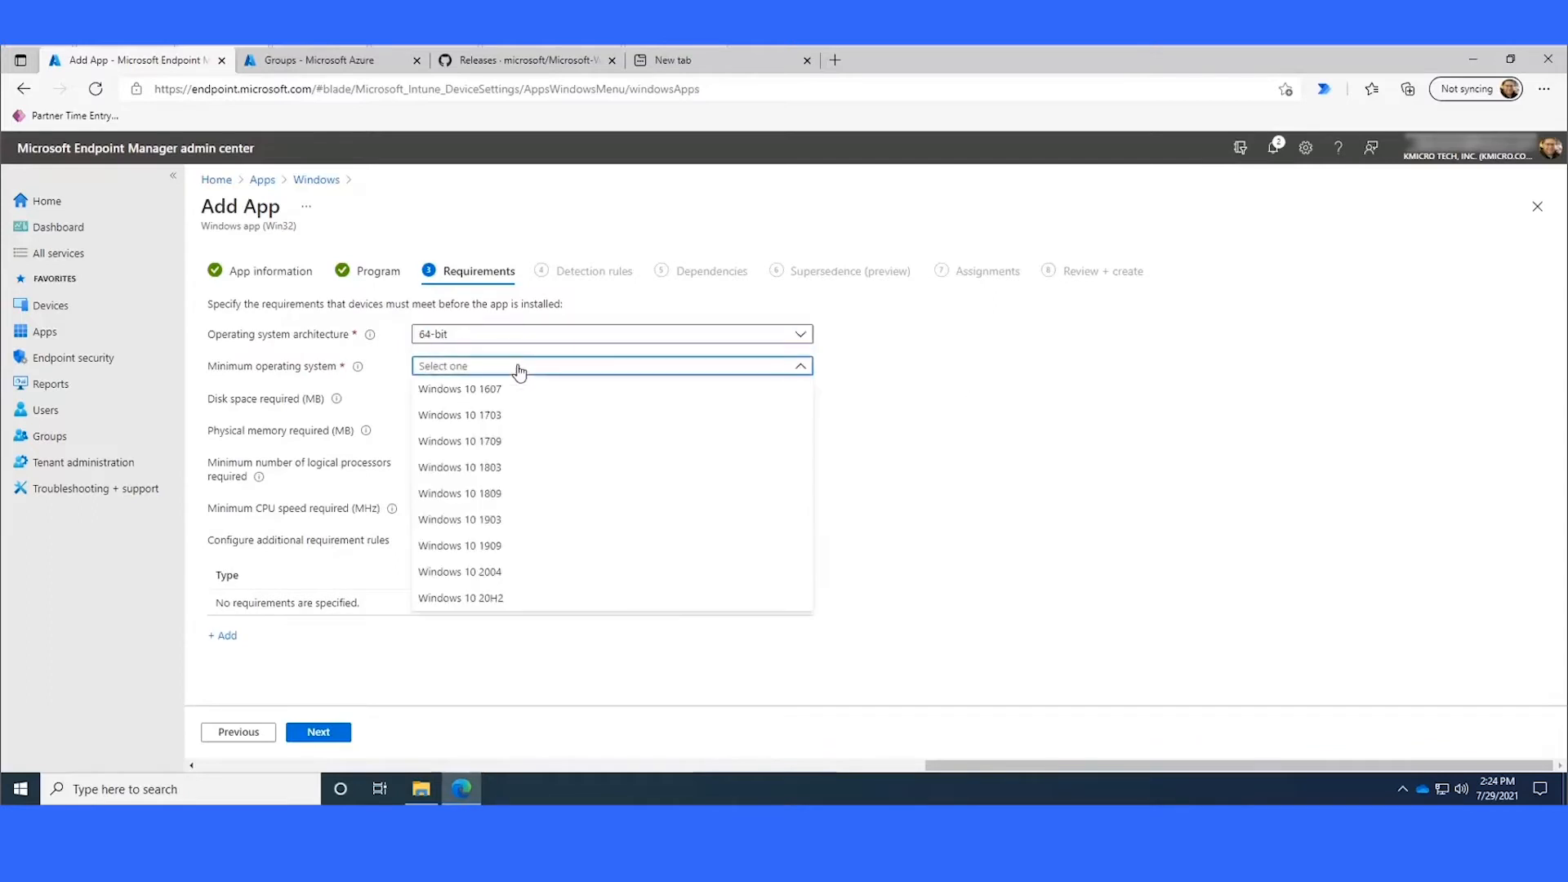
pyautogui.click(507, 447)
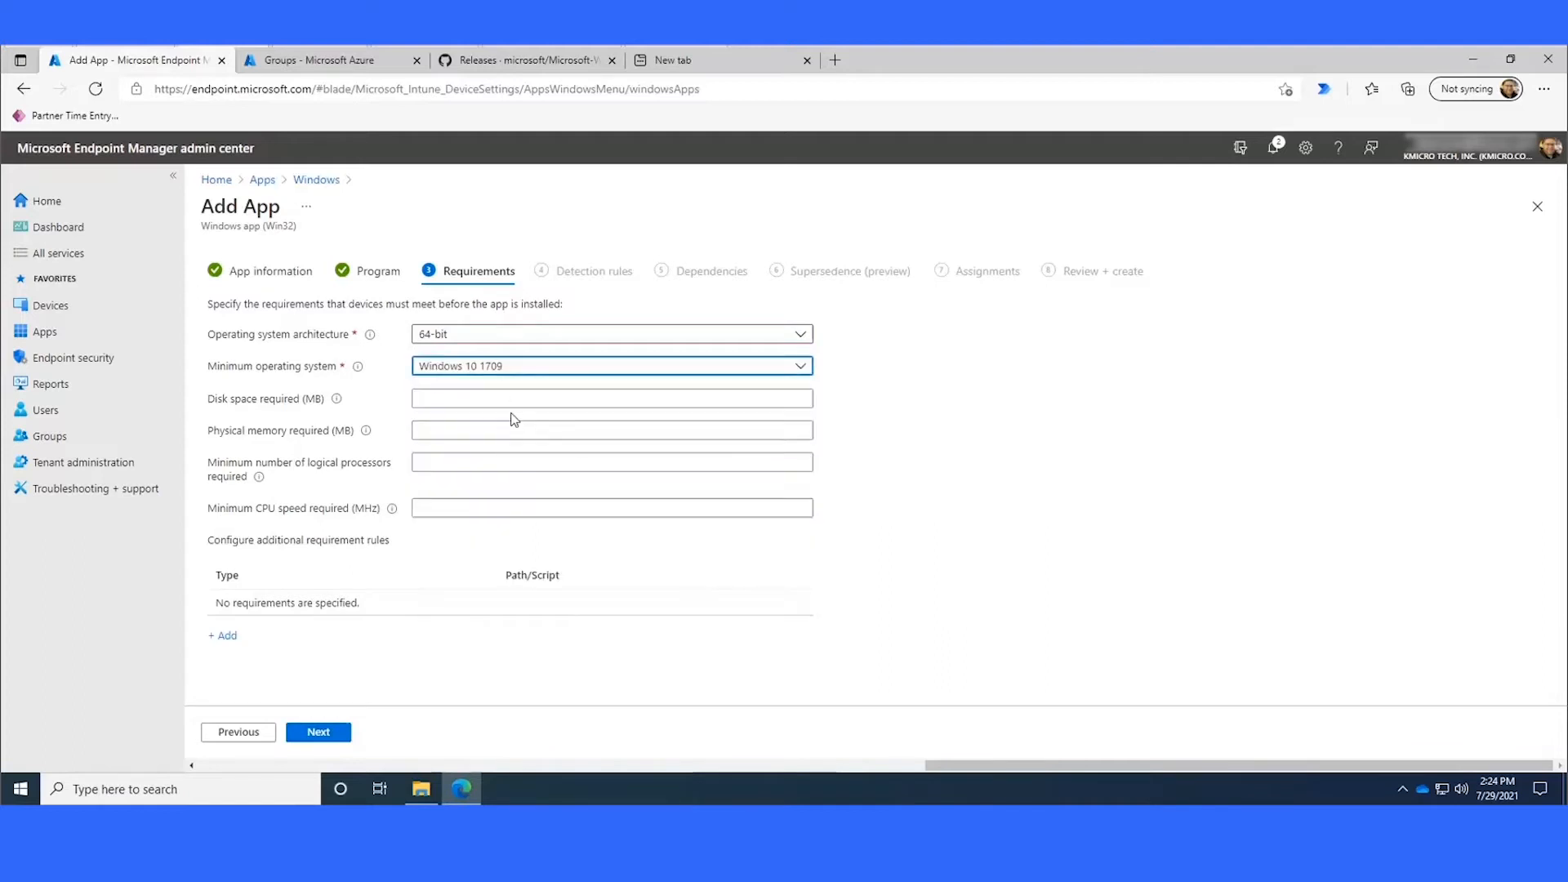
# Step: Set the required disk space to 300 MB
pyautogui.click(629, 399)
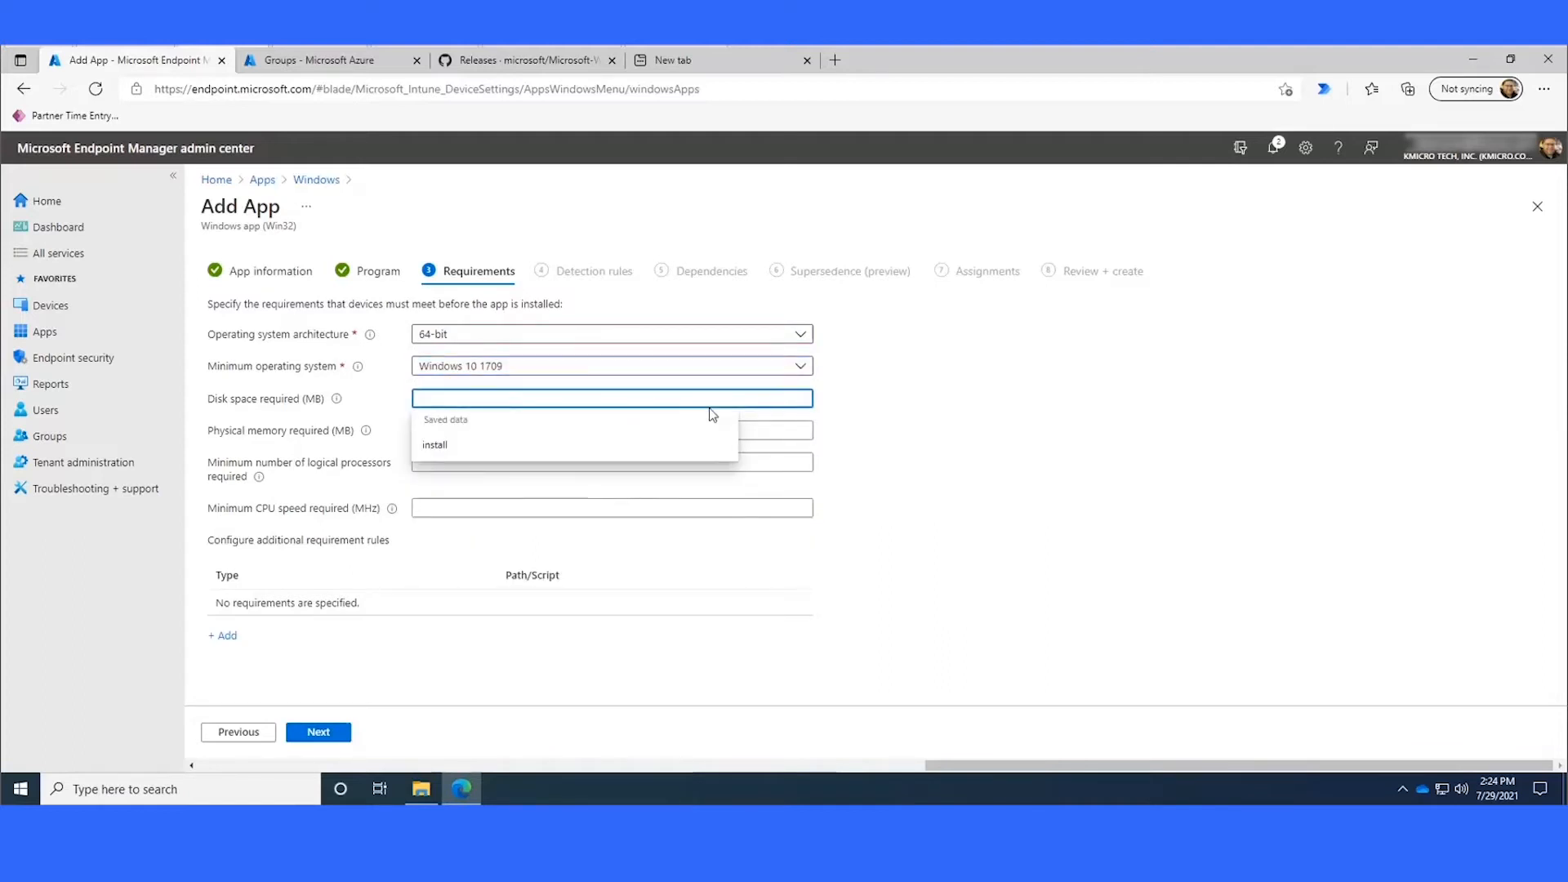
pyautogui.write('300')
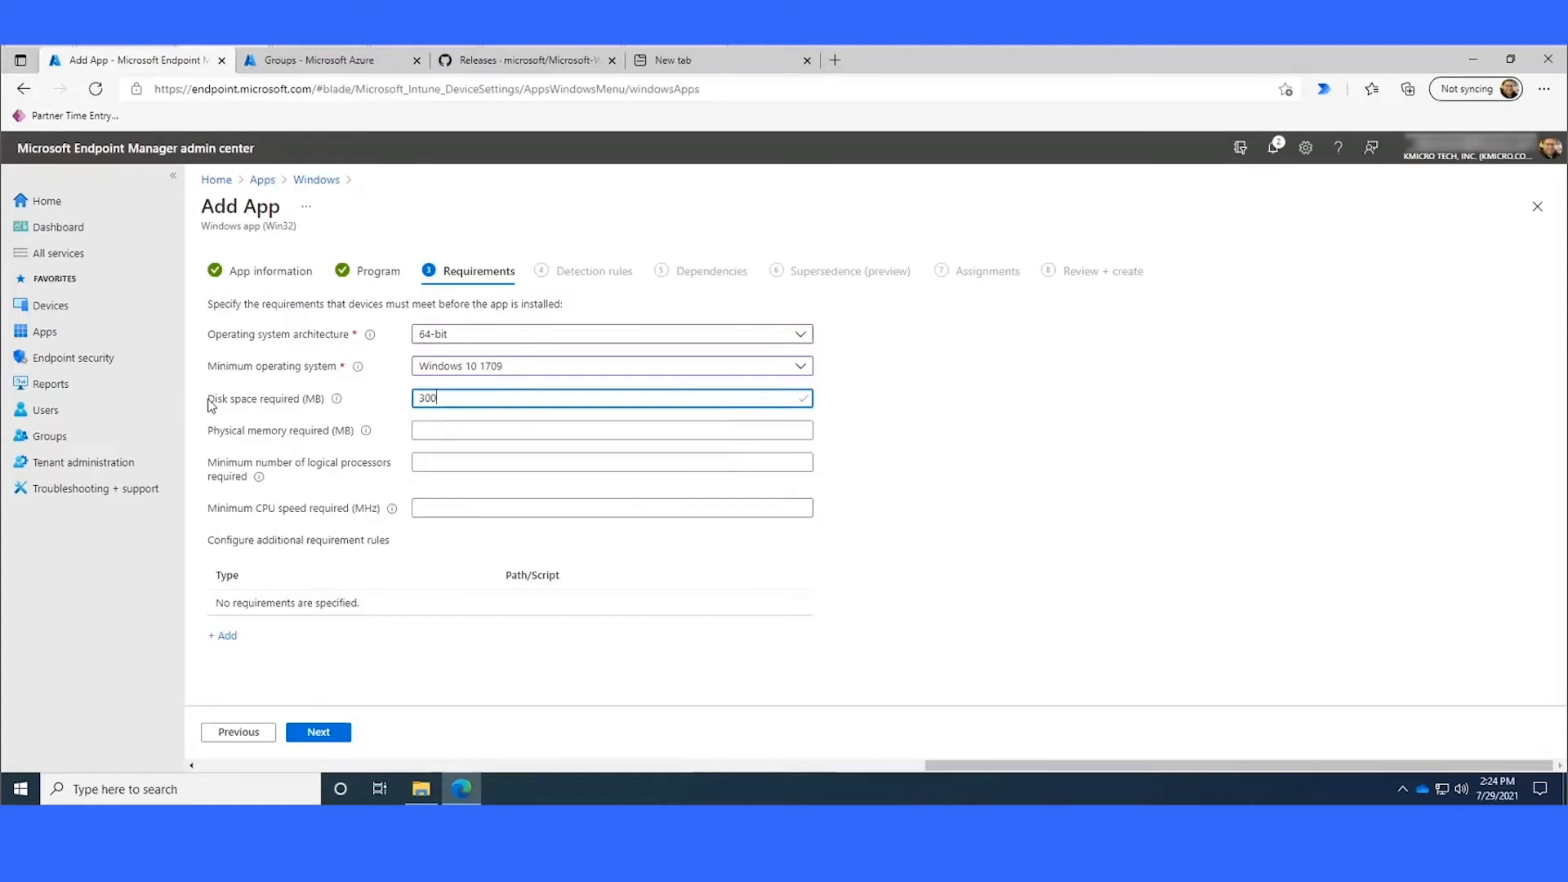
pyautogui.moveTo(208, 400); pyautogui.dragTo(326, 402)
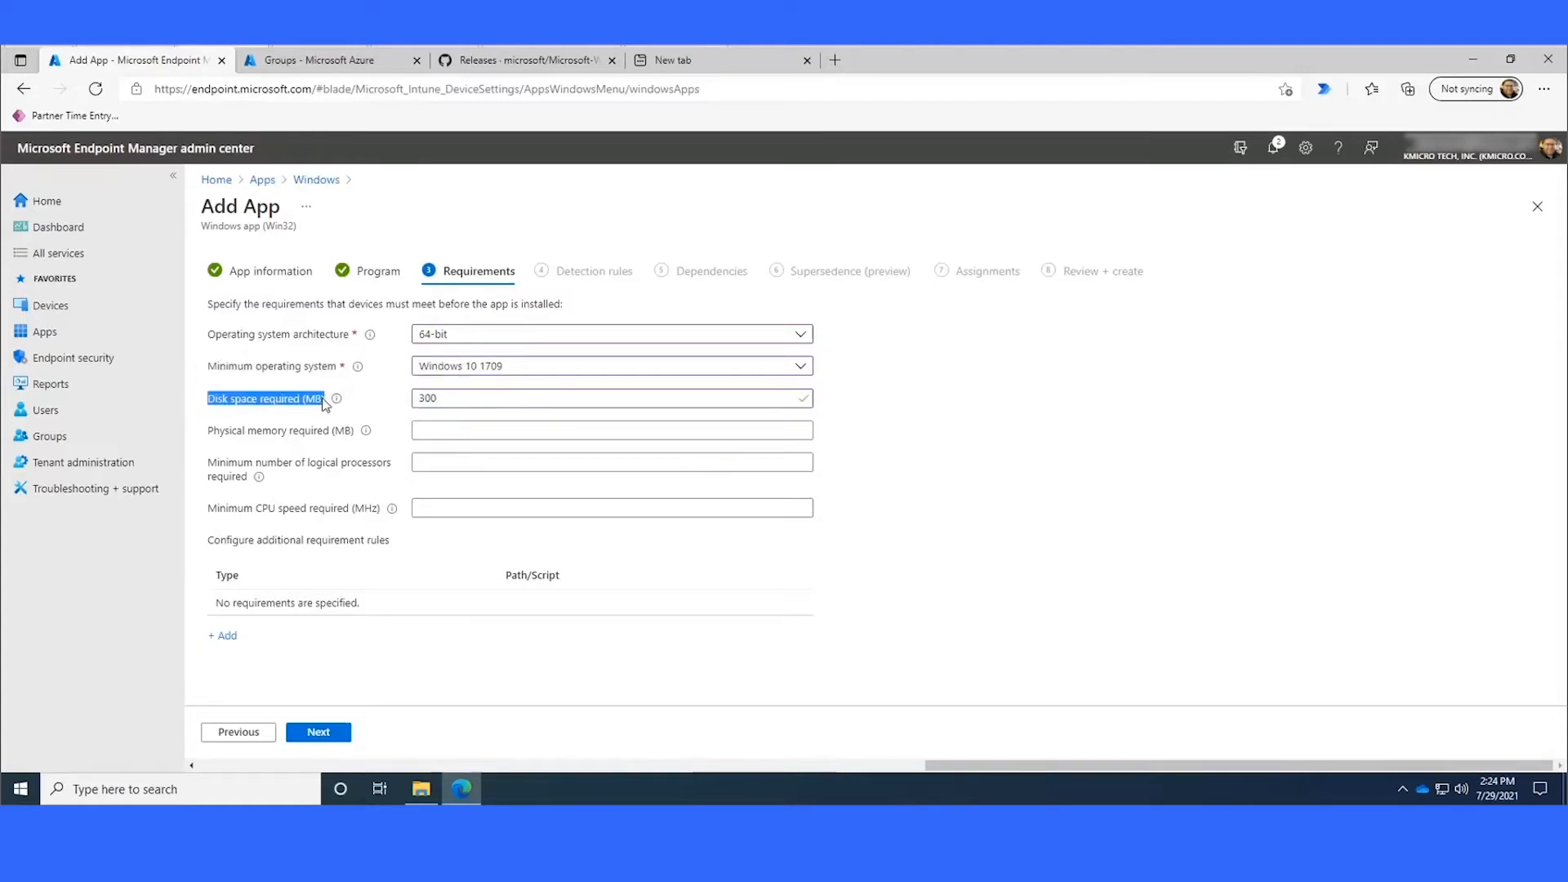
pyautogui.doubleClick(463, 397)
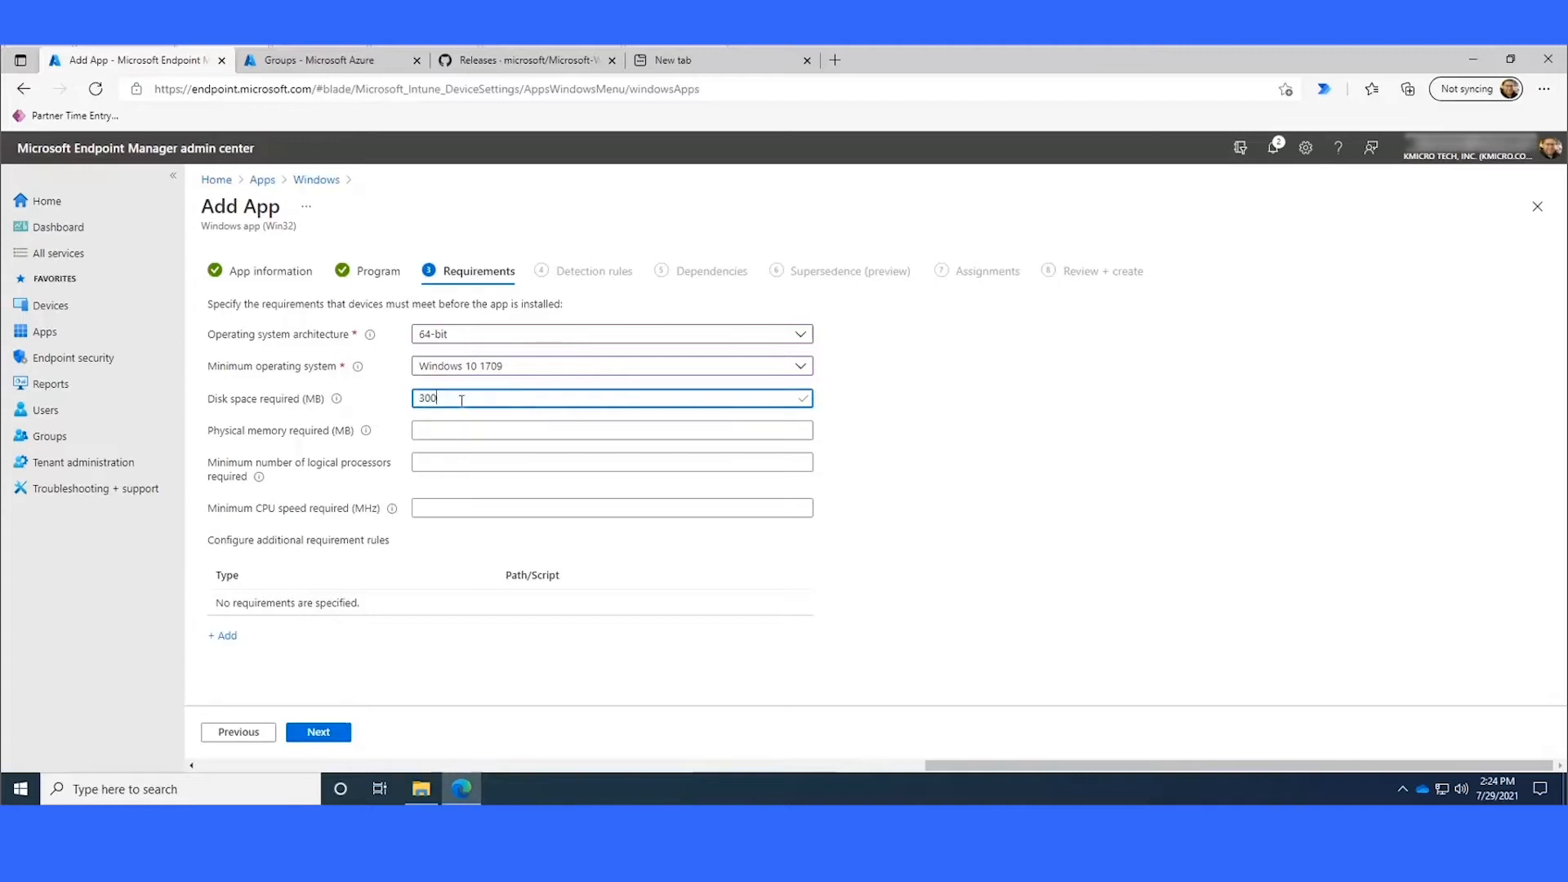
# Step: Continue to the detection rules, choose to configure them manually and start adding a new rule
pyautogui.click(315, 733)
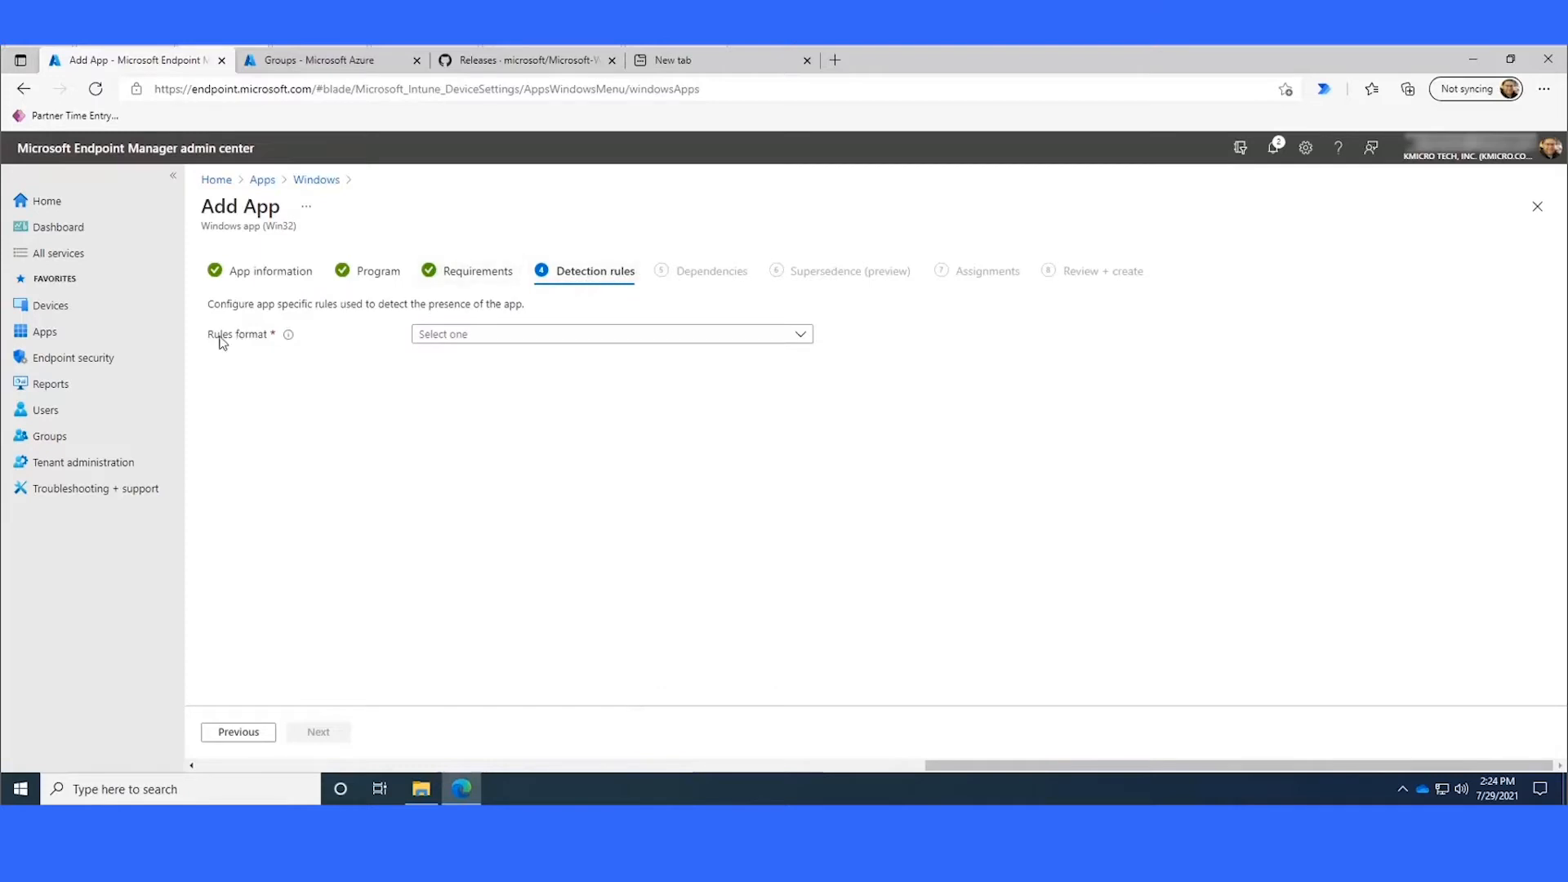
pyautogui.click(533, 334)
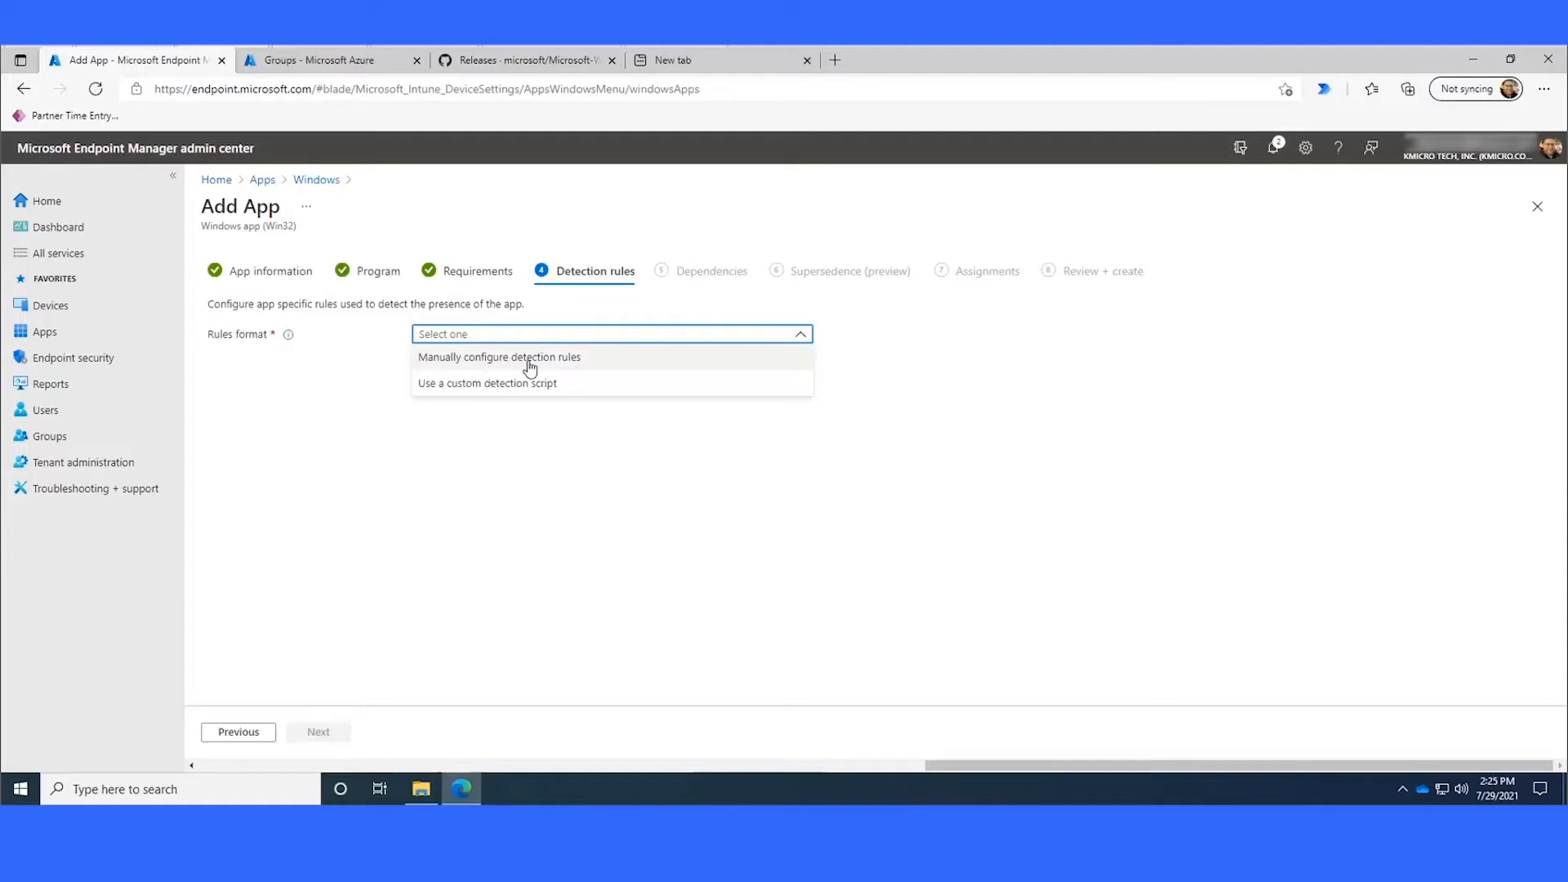
pyautogui.click(532, 364)
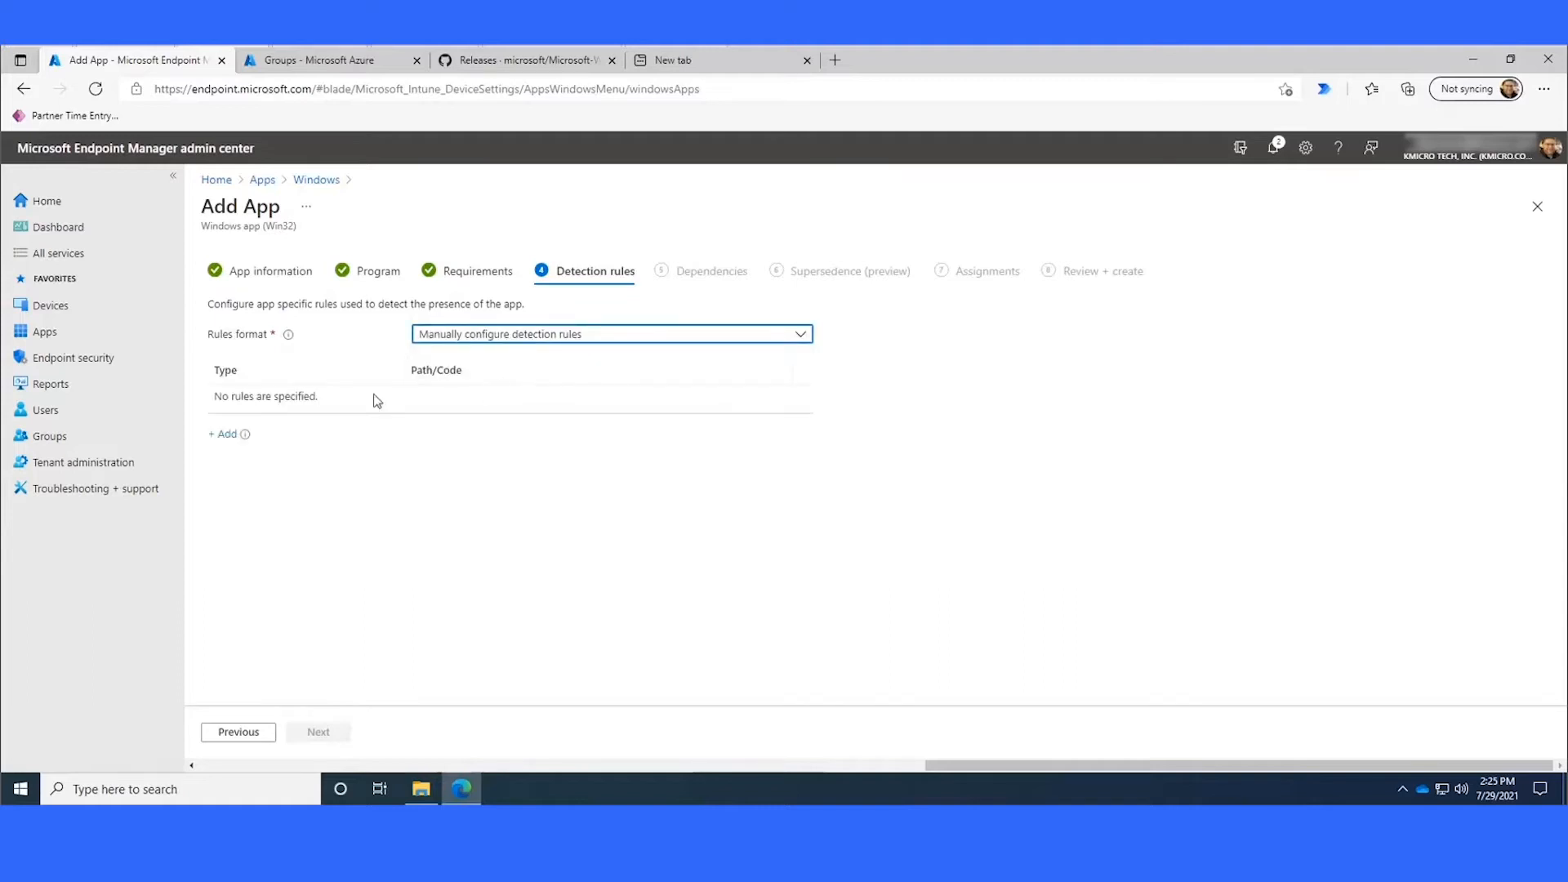
pyautogui.click(224, 436)
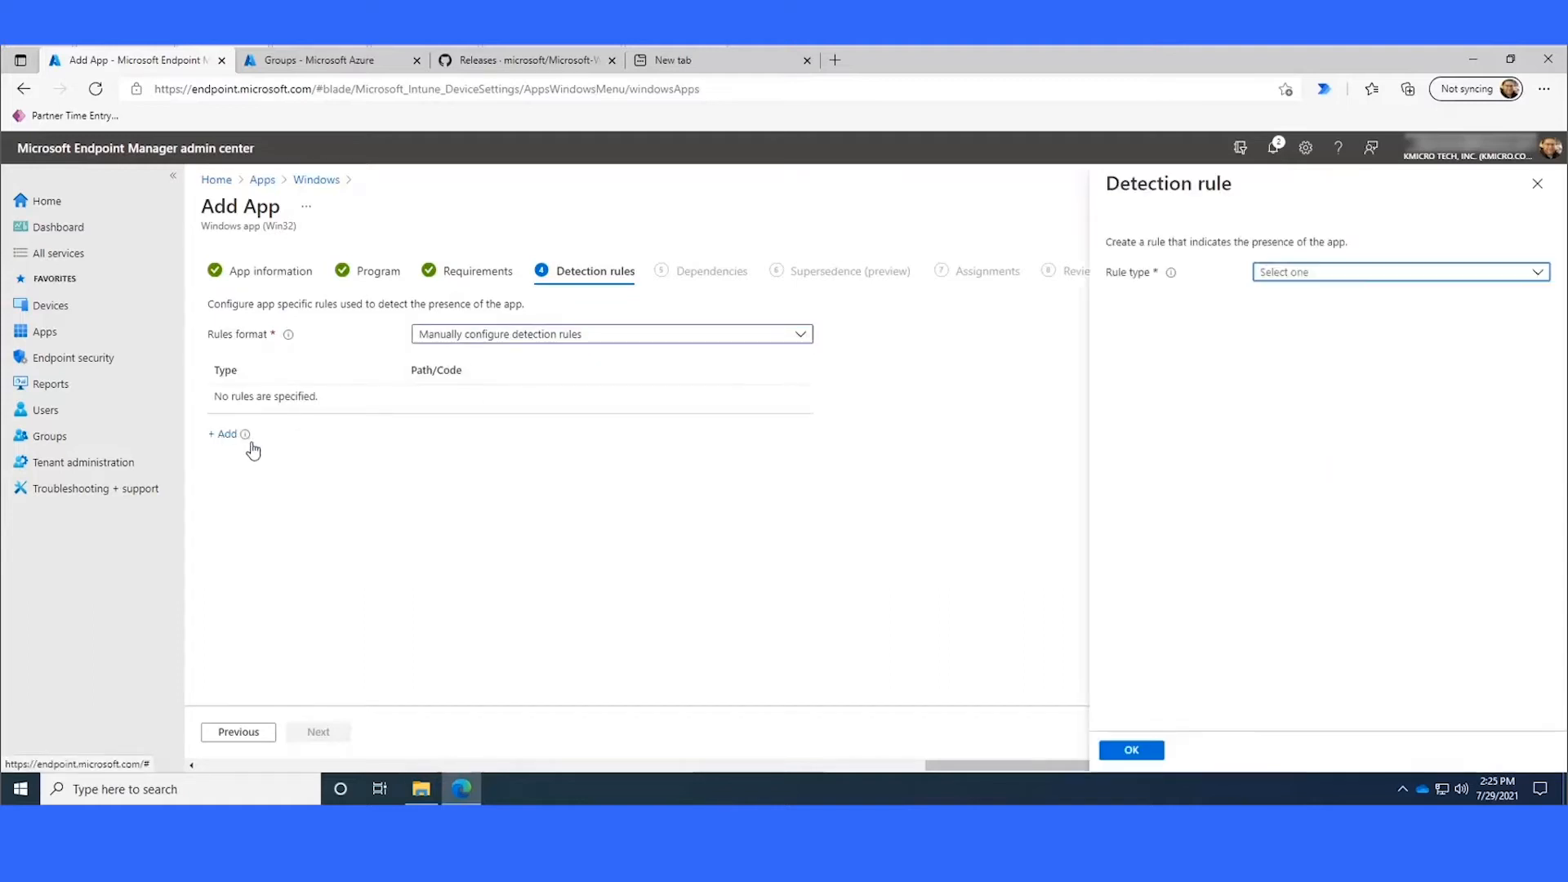
# Step: Try the Registry rule type for the detection rule, and switch it to MSI
pyautogui.click(1372, 278)
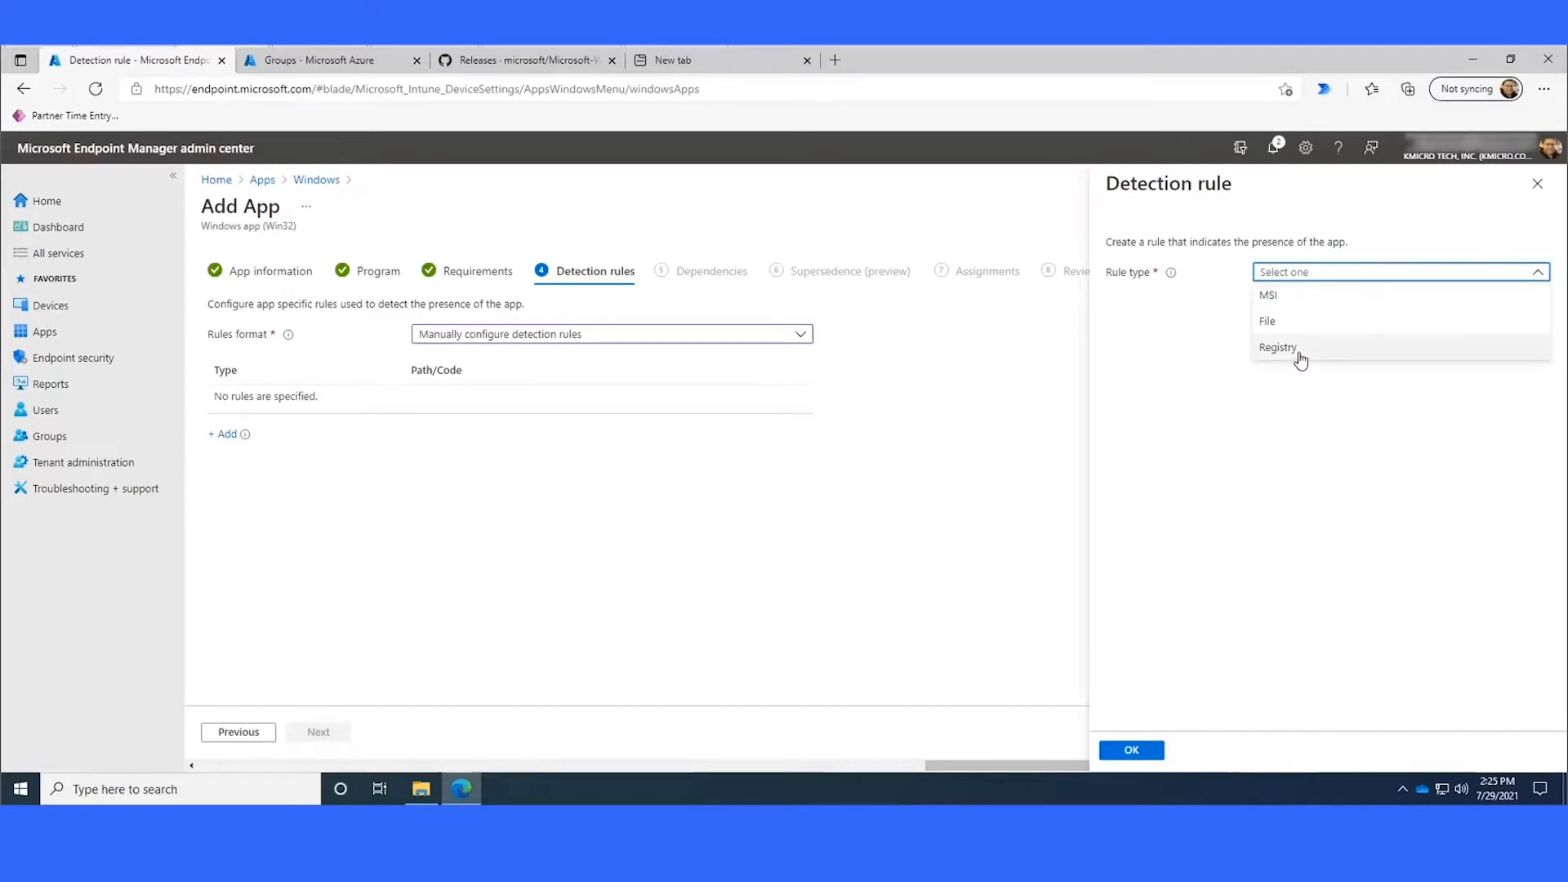
pyautogui.click(1297, 351)
pyautogui.click(1322, 282)
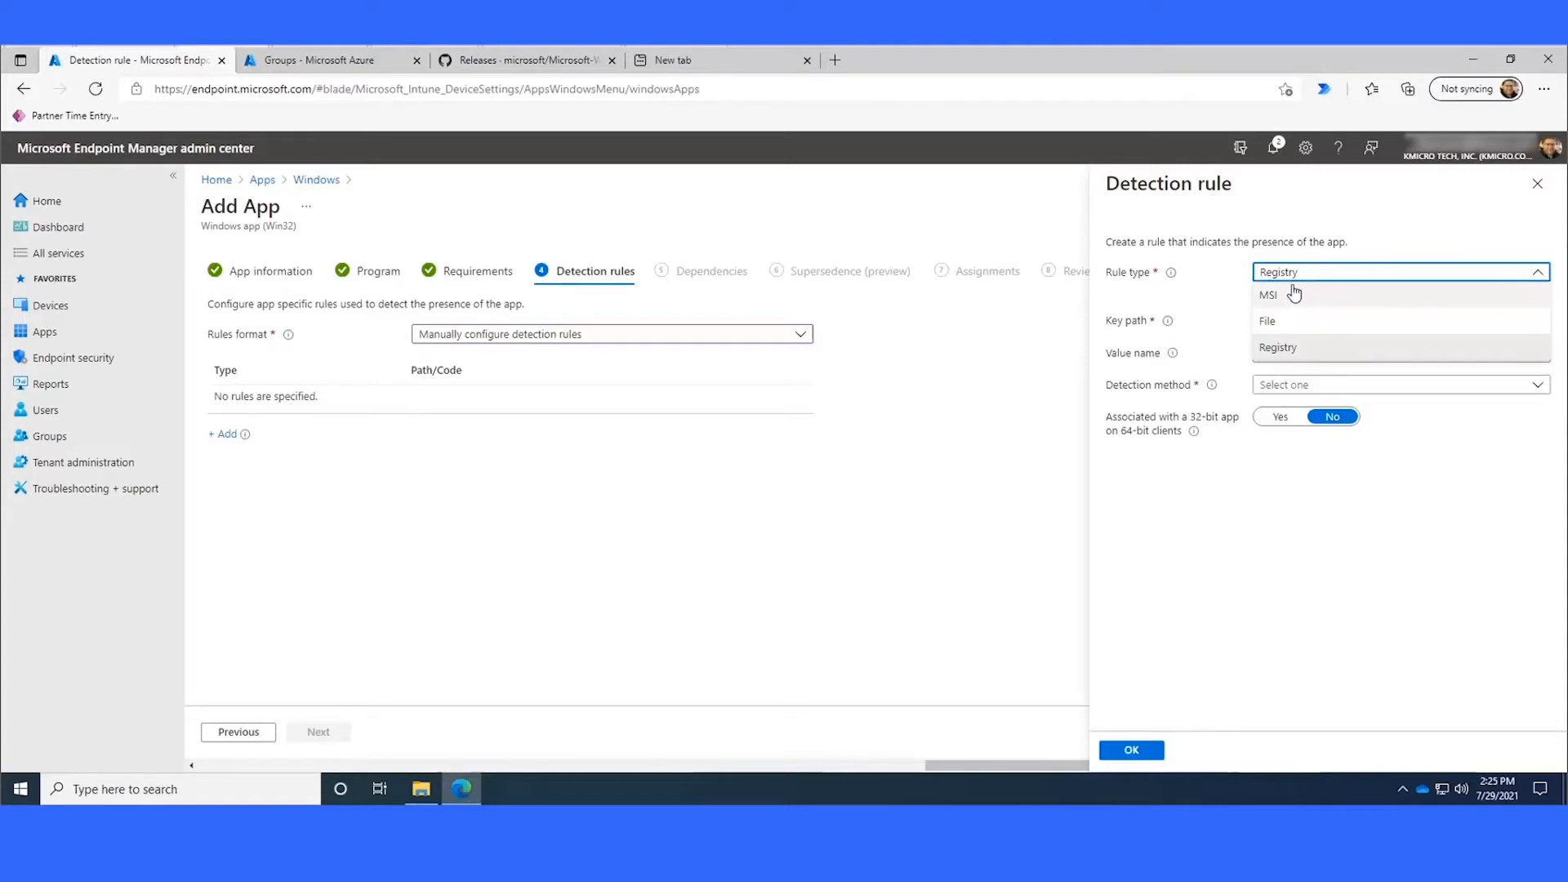
pyautogui.click(1294, 294)
pyautogui.click(1273, 322)
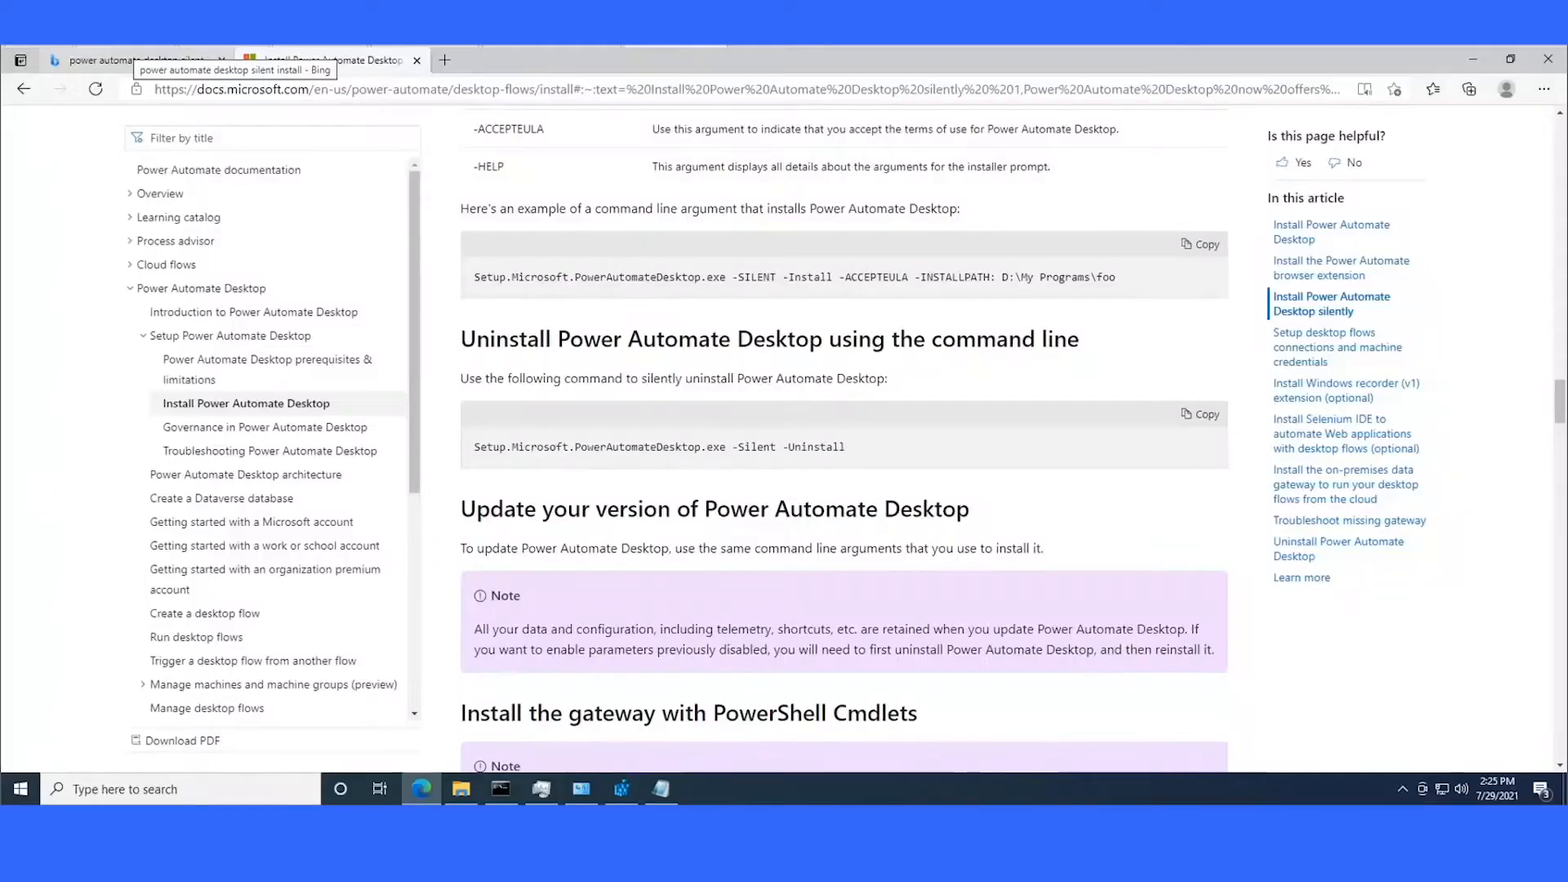
pyautogui.click(661, 788)
pyautogui.moveTo(520, 278); pyautogui.dragTo(273, 279)
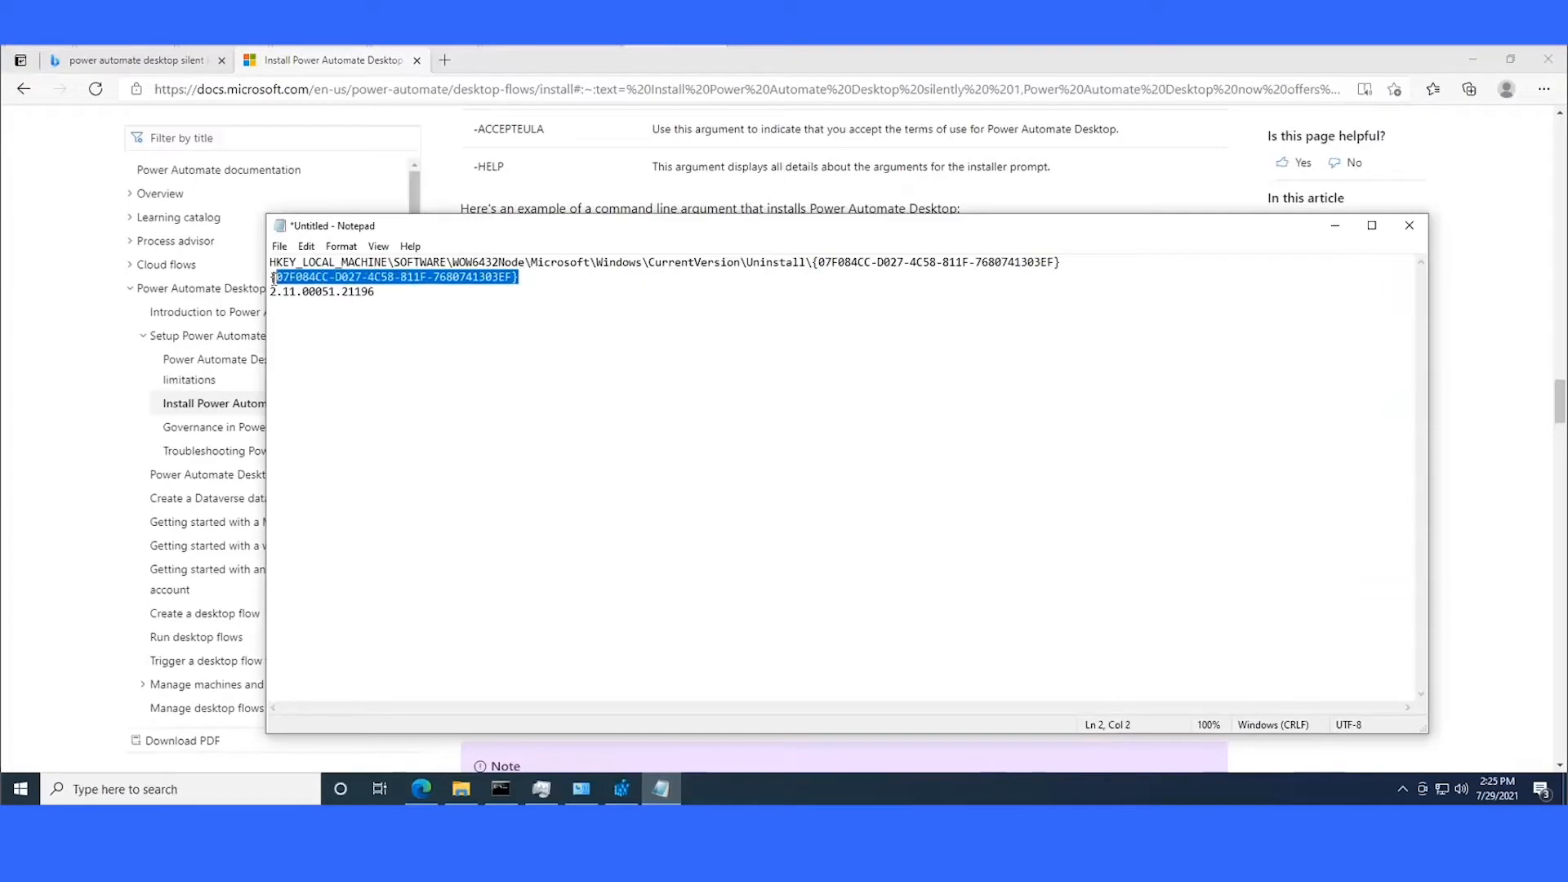
pyautogui.rightClick(278, 283)
pyautogui.click(343, 333)
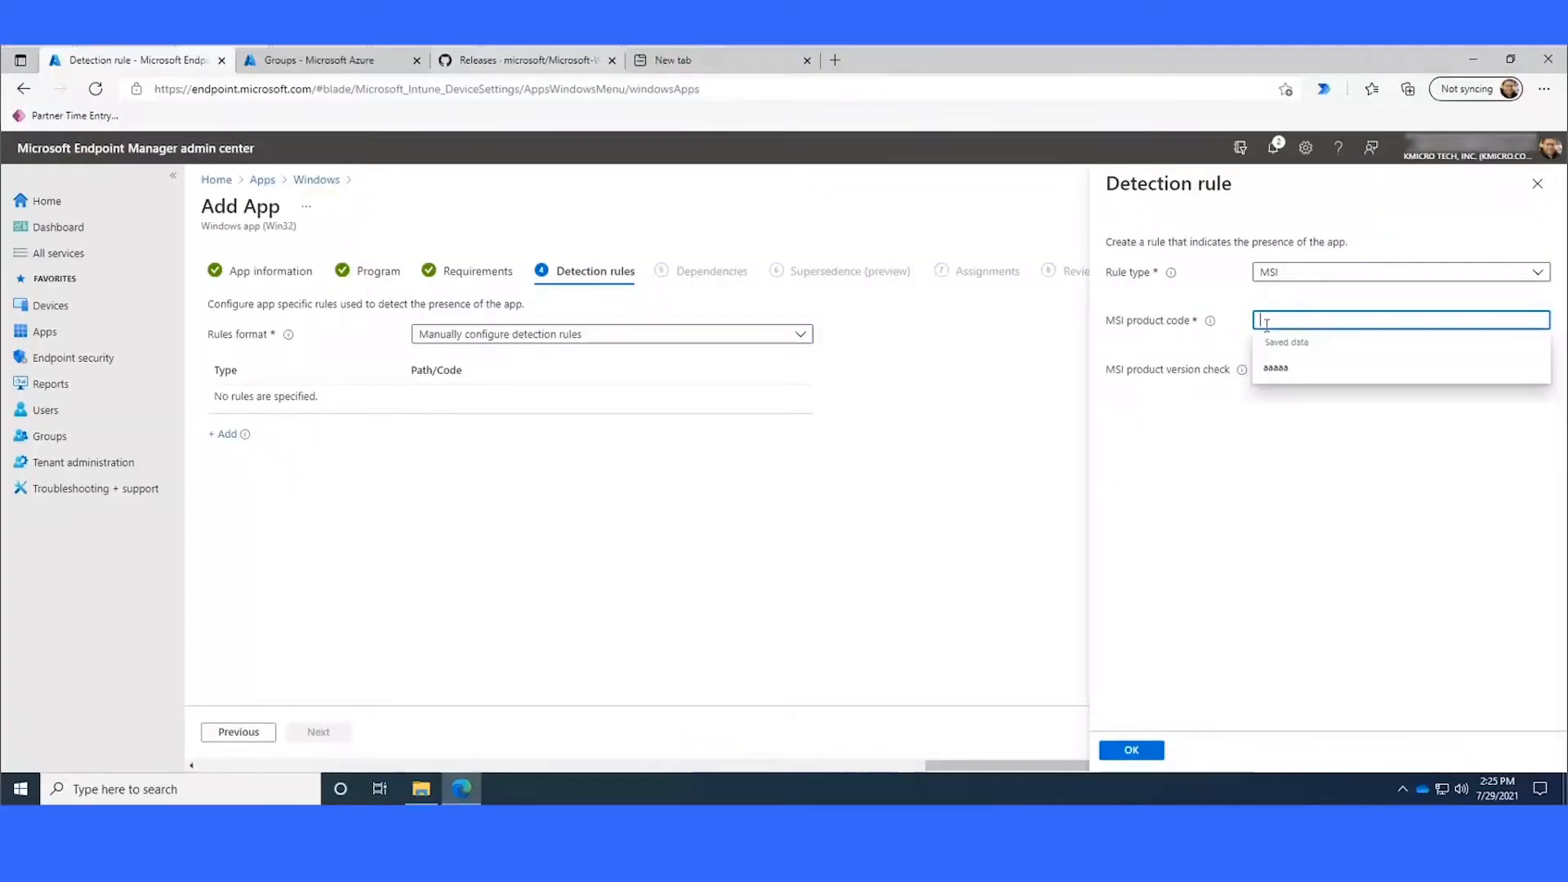
pyautogui.hotkey('ctrl', 'v')
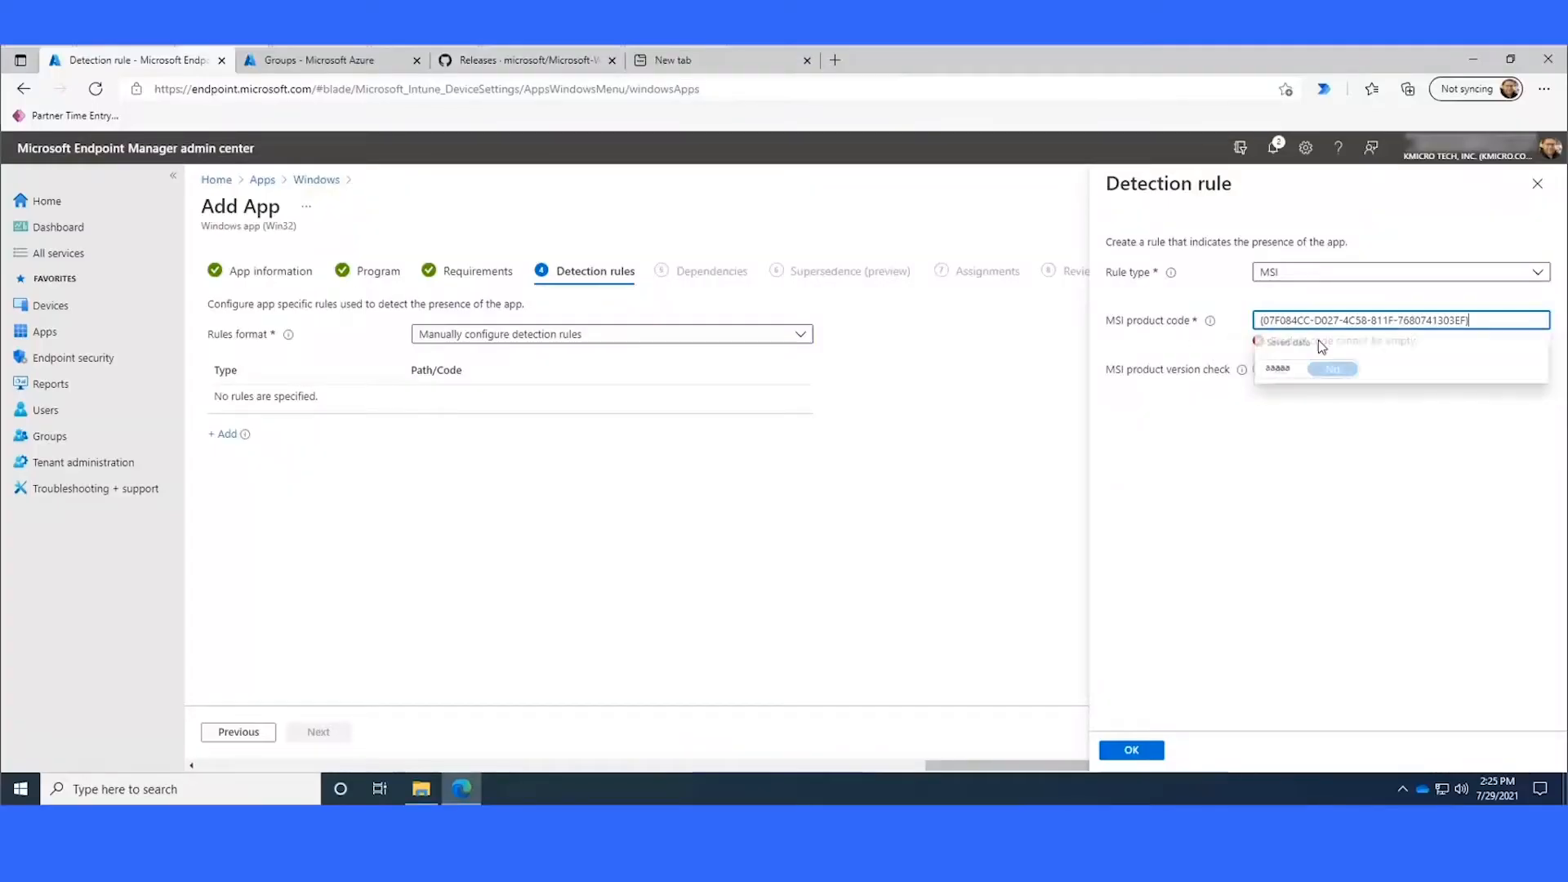
pyautogui.click(1350, 567)
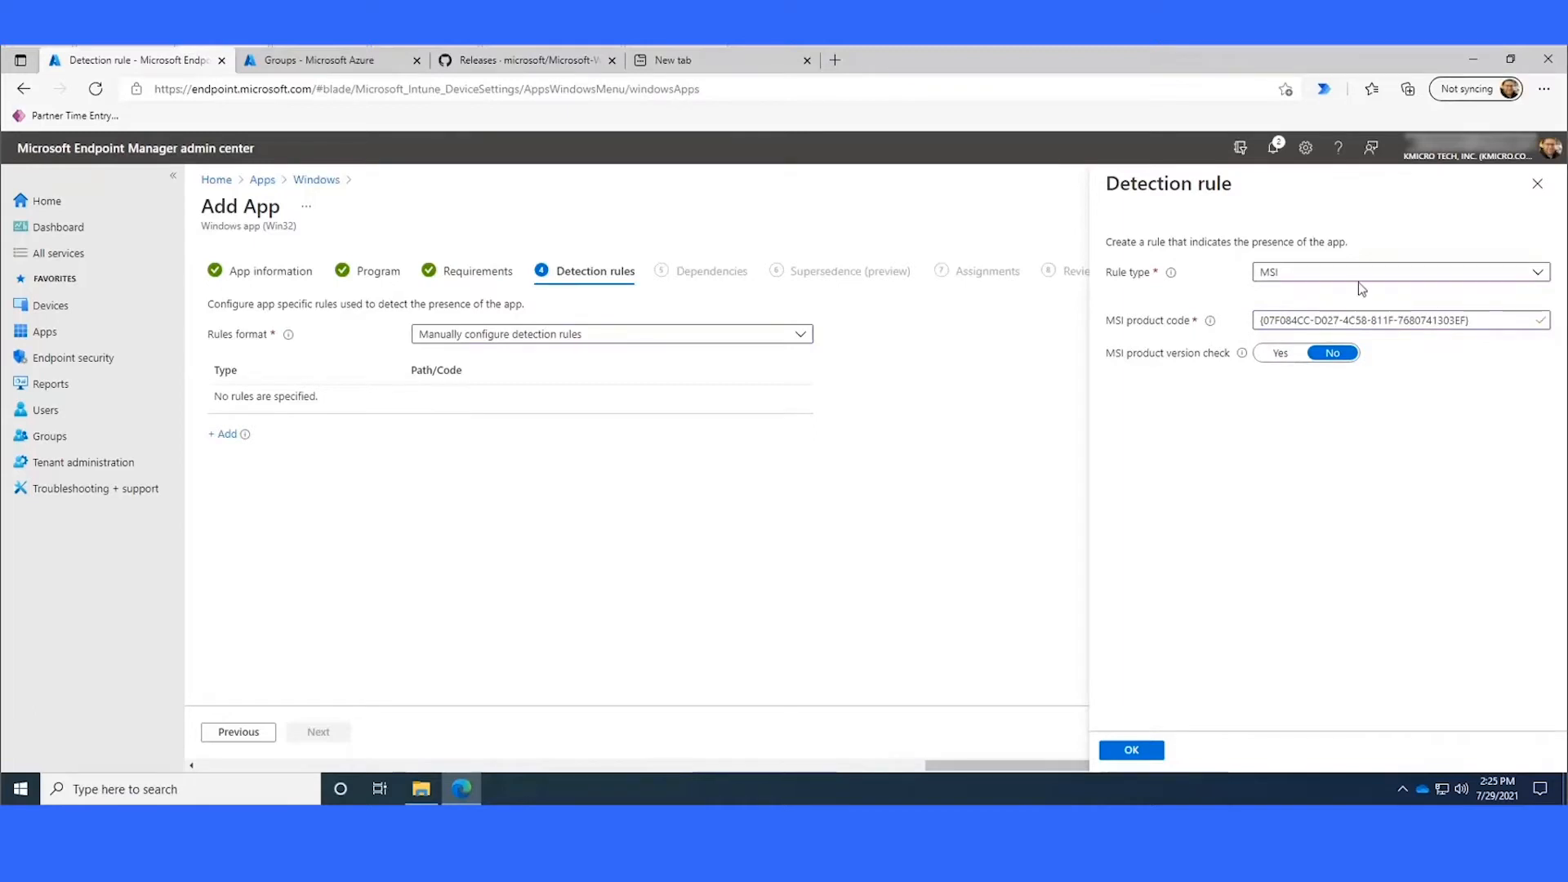
pyautogui.moveTo(1267, 315); pyautogui.dragTo(1483, 319)
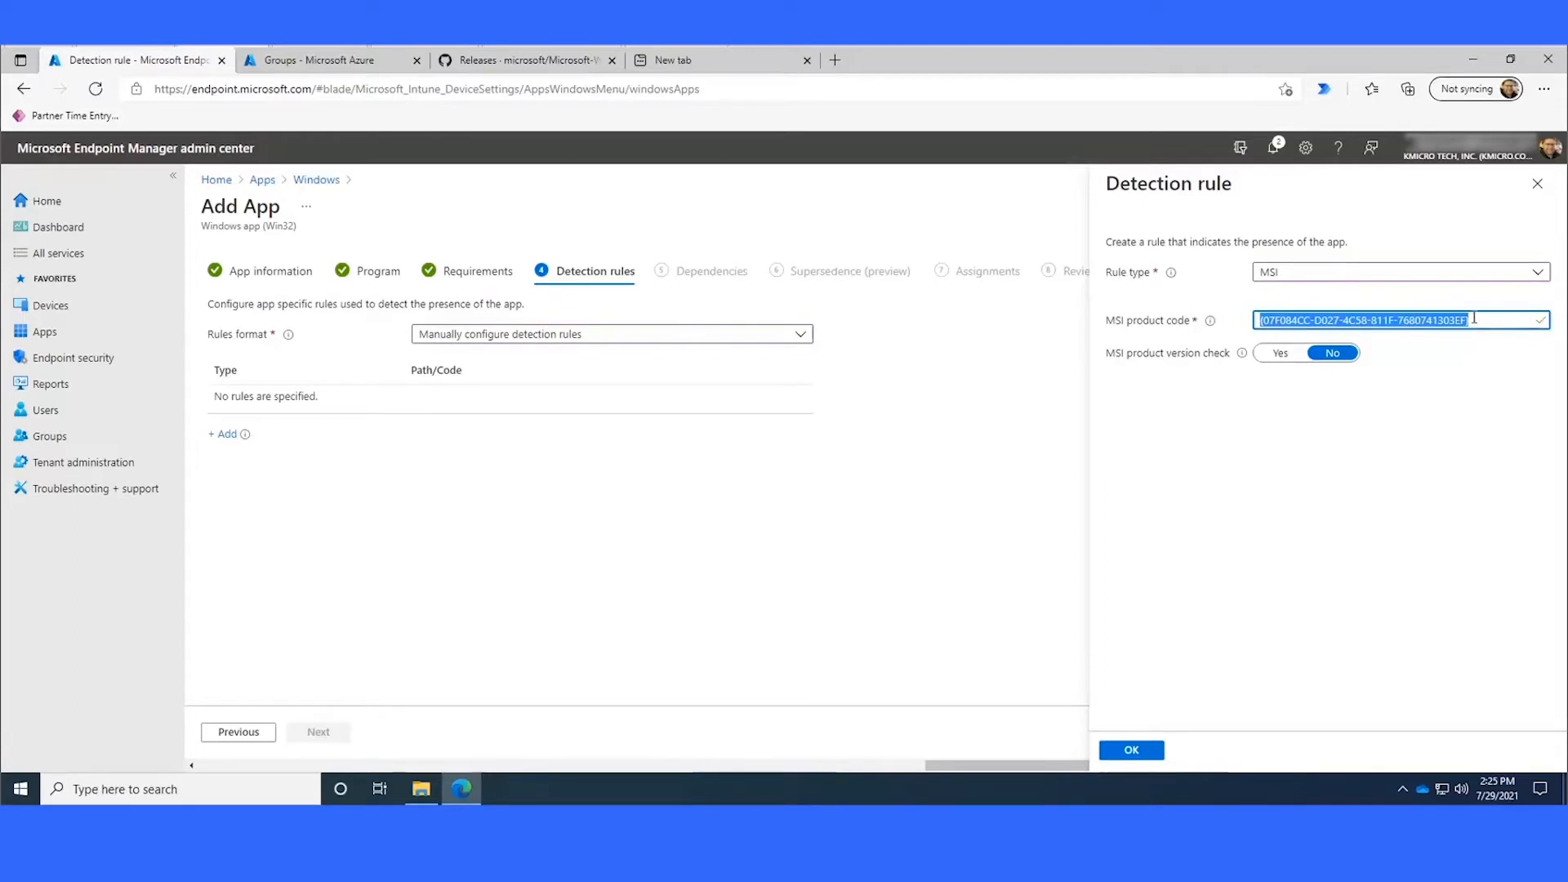
pyautogui.click(1484, 321)
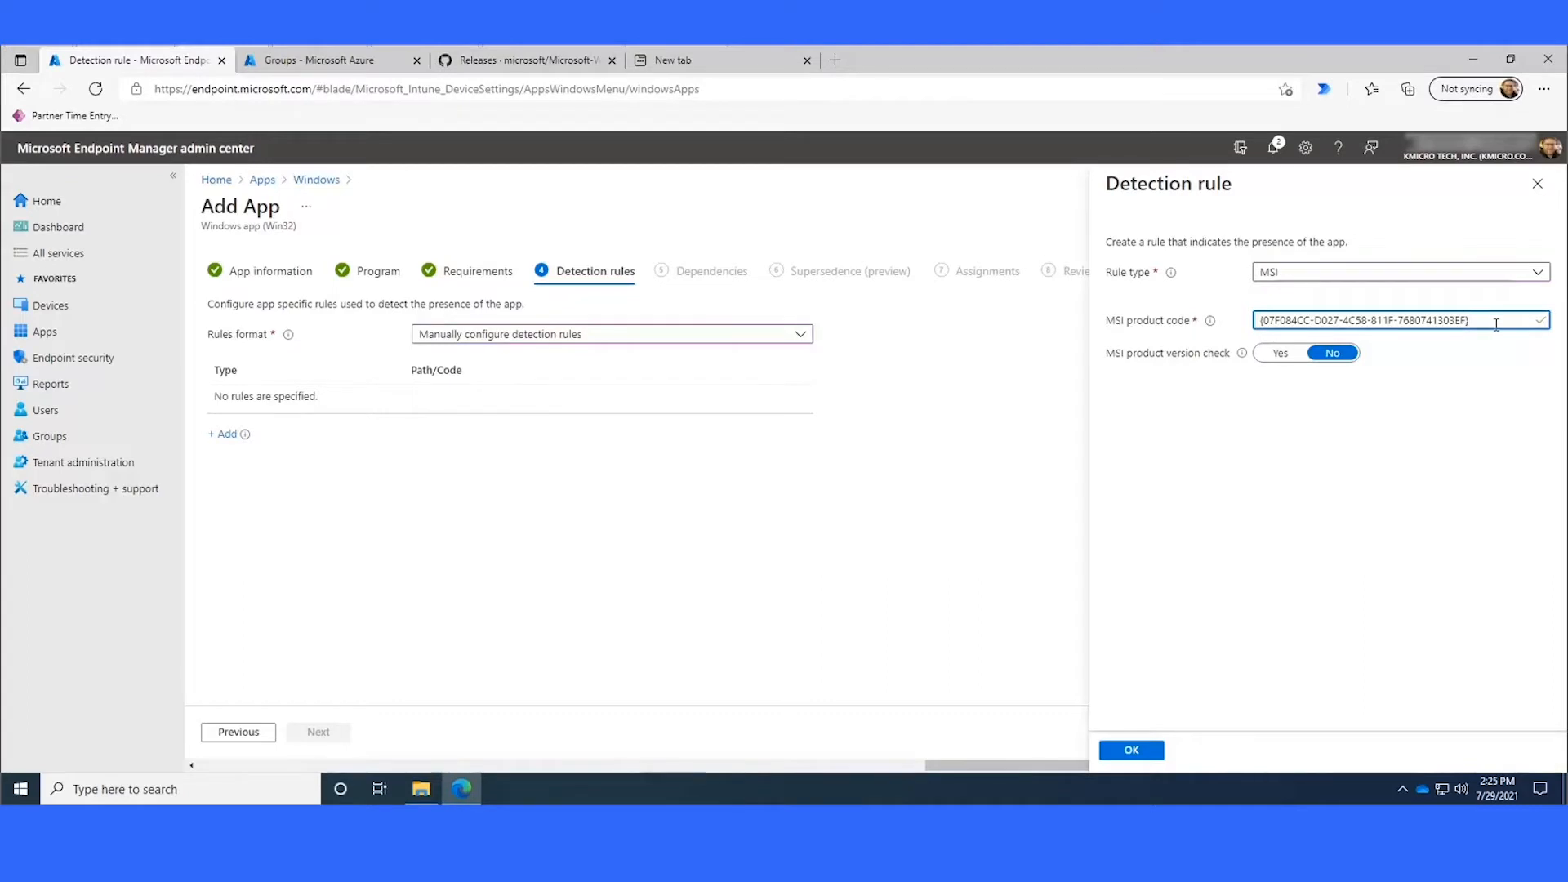
pyautogui.click(1411, 272)
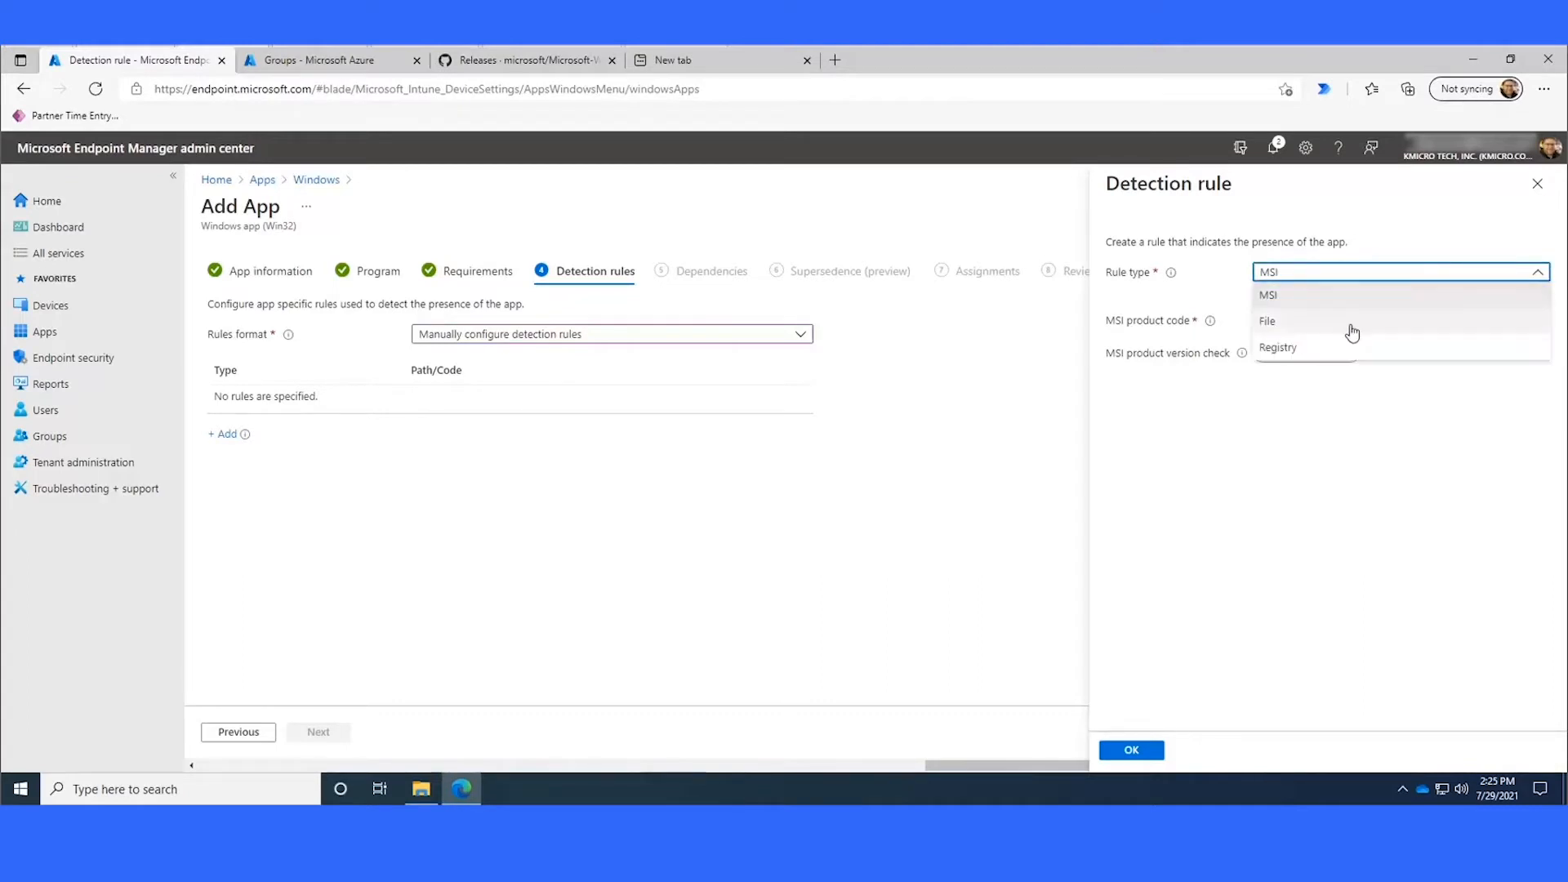
pyautogui.click(1278, 348)
pyautogui.click(1273, 322)
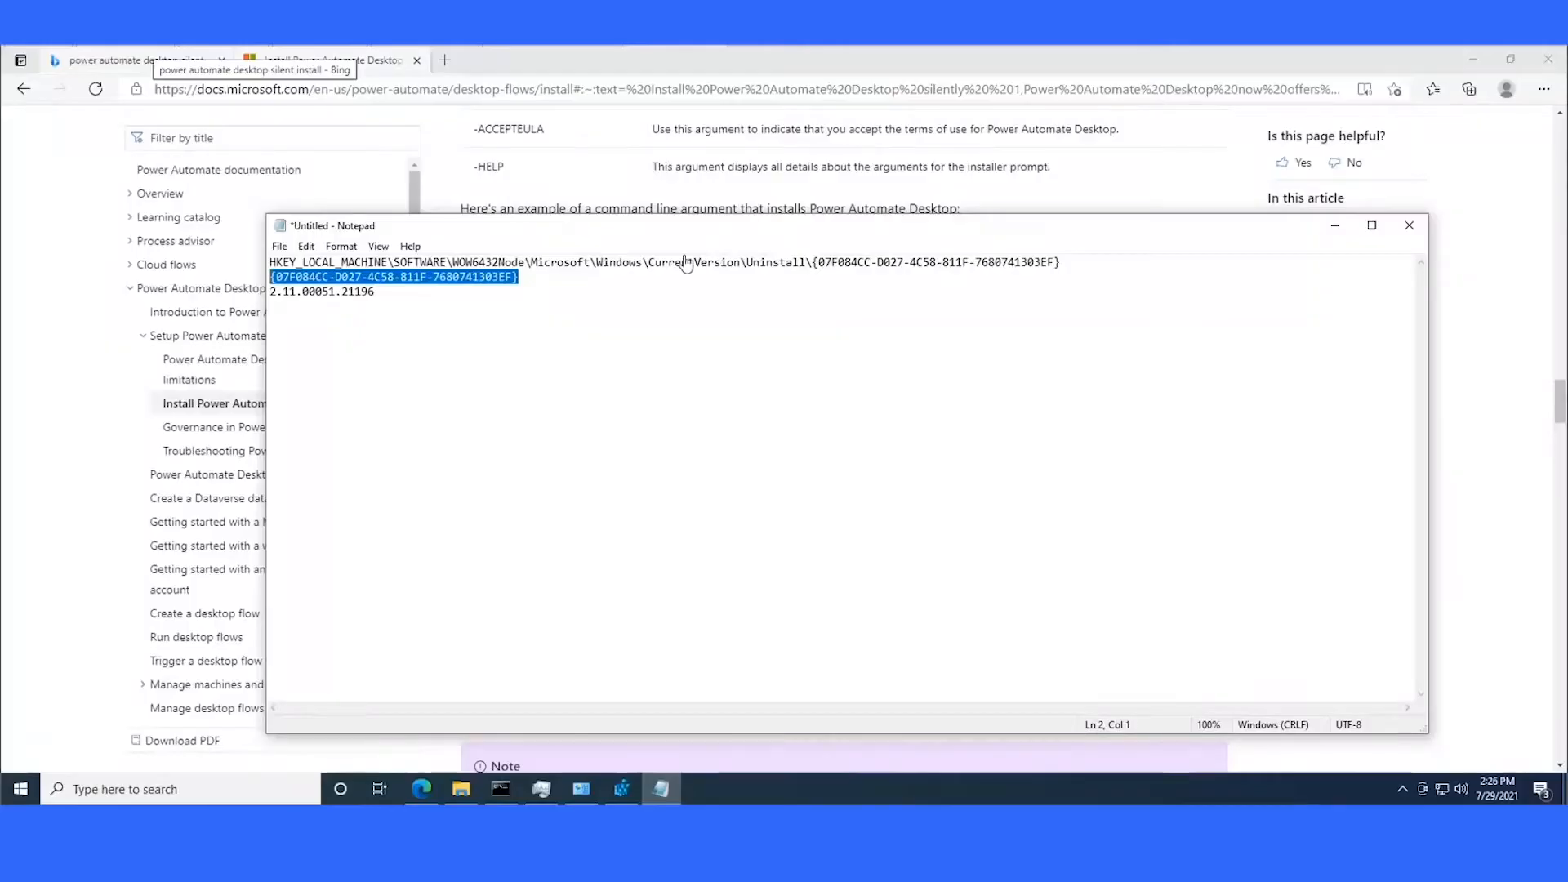
pyautogui.moveTo(1070, 261); pyautogui.dragTo(263, 264)
pyautogui.rightClick(306, 262)
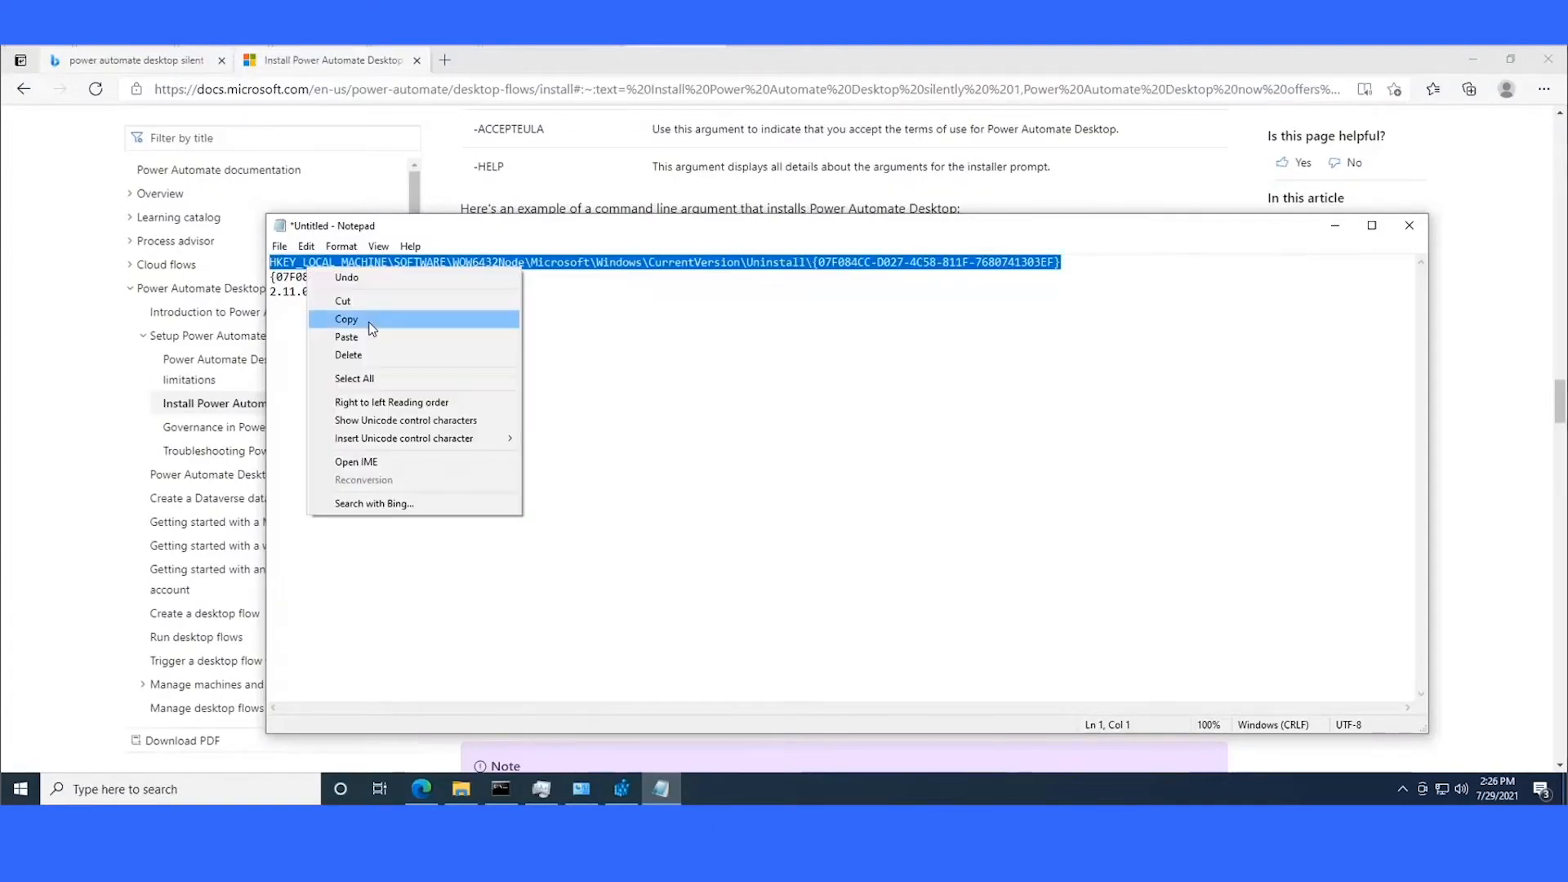
pyautogui.click(367, 319)
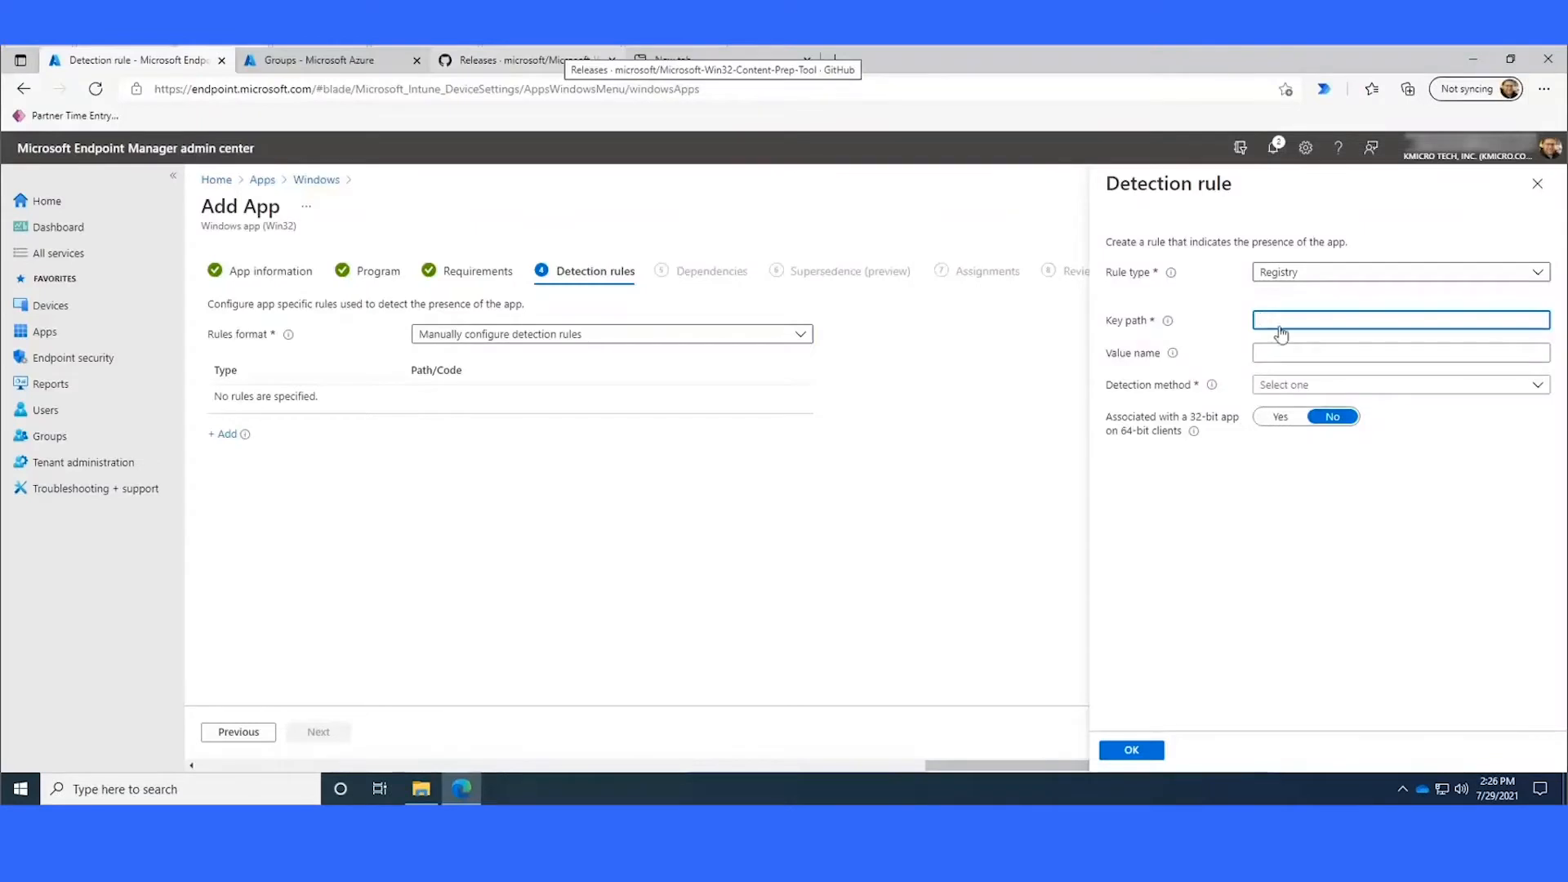
pyautogui.hotkey('ctrl', 'v')
# Step: Set the registry rule's value name to DisplayVersion, matching the Power Automate Desktop entry in the Registry Editor
pyautogui.click(1319, 351)
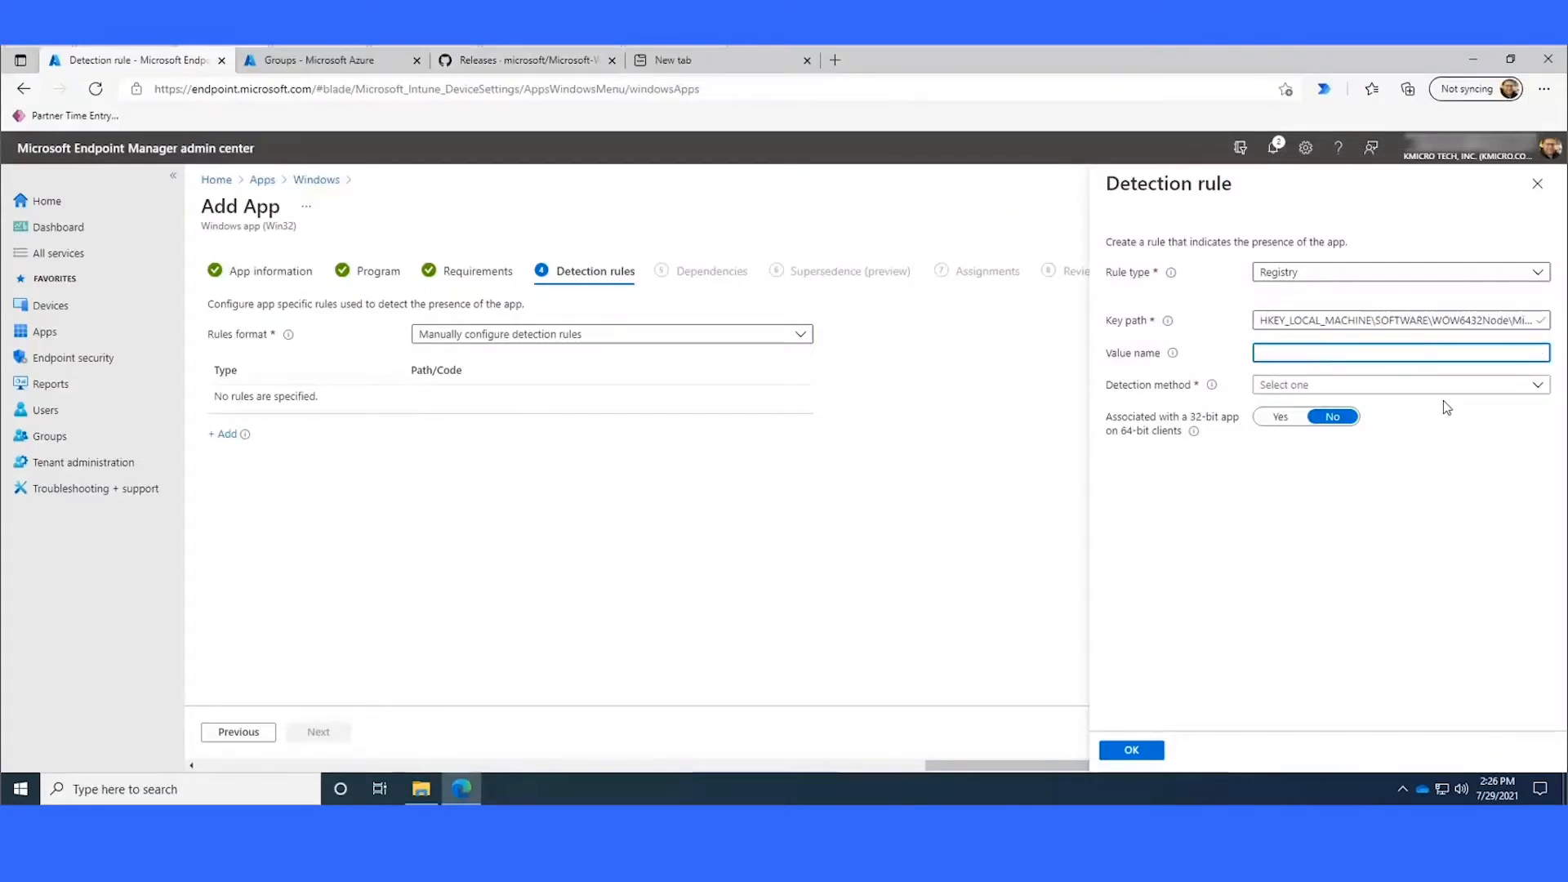
pyautogui.write('DisplayVersion')
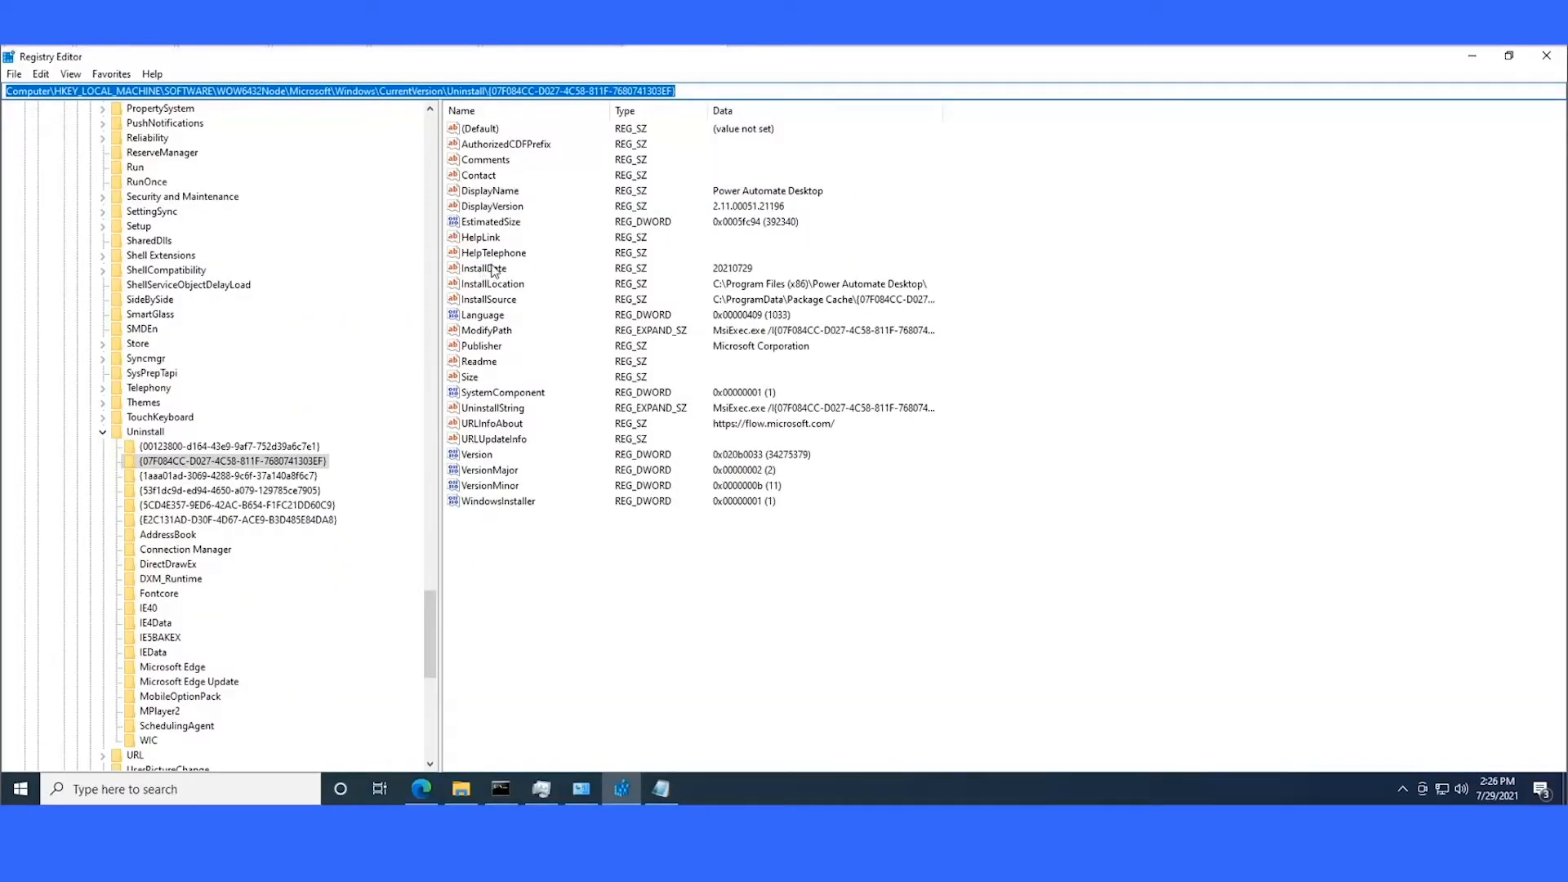
pyautogui.click(494, 208)
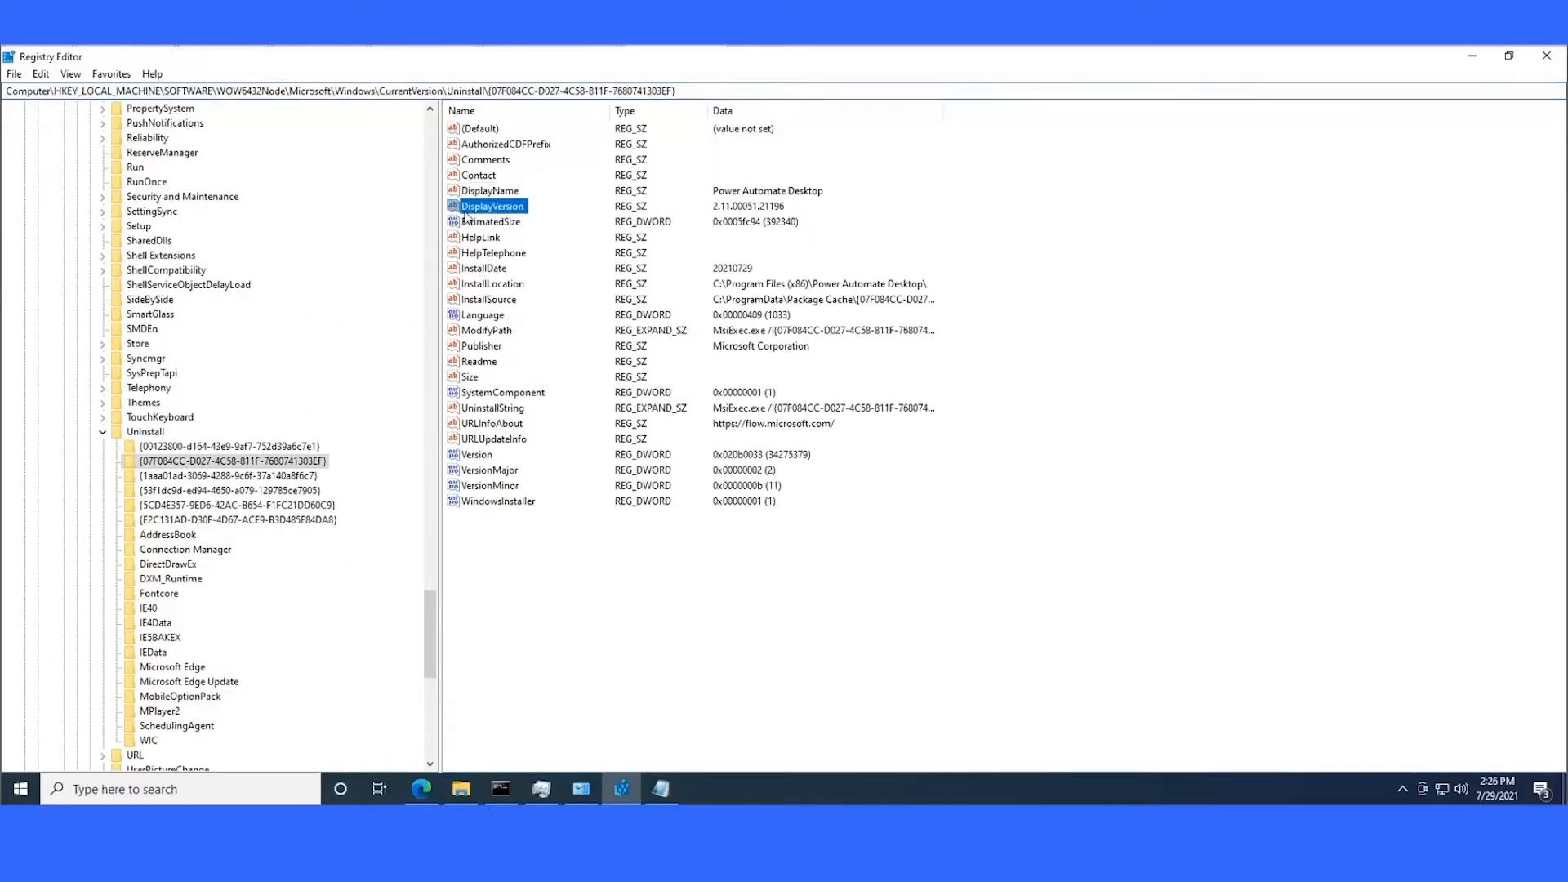
pyautogui.doubleClick(492, 213)
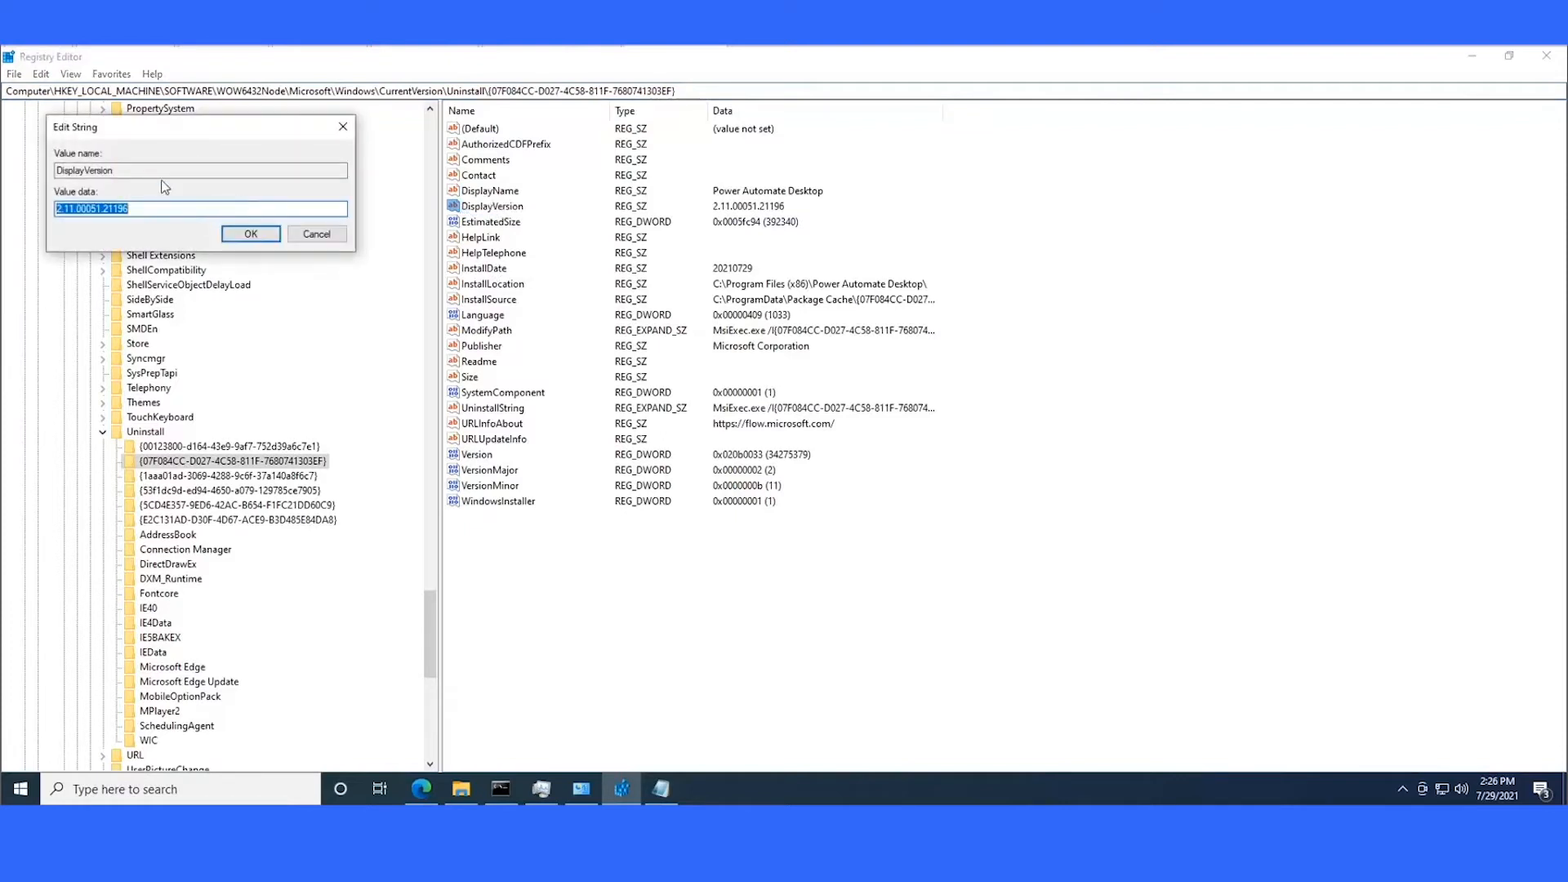
pyautogui.moveTo(117, 171); pyautogui.dragTo(38, 173)
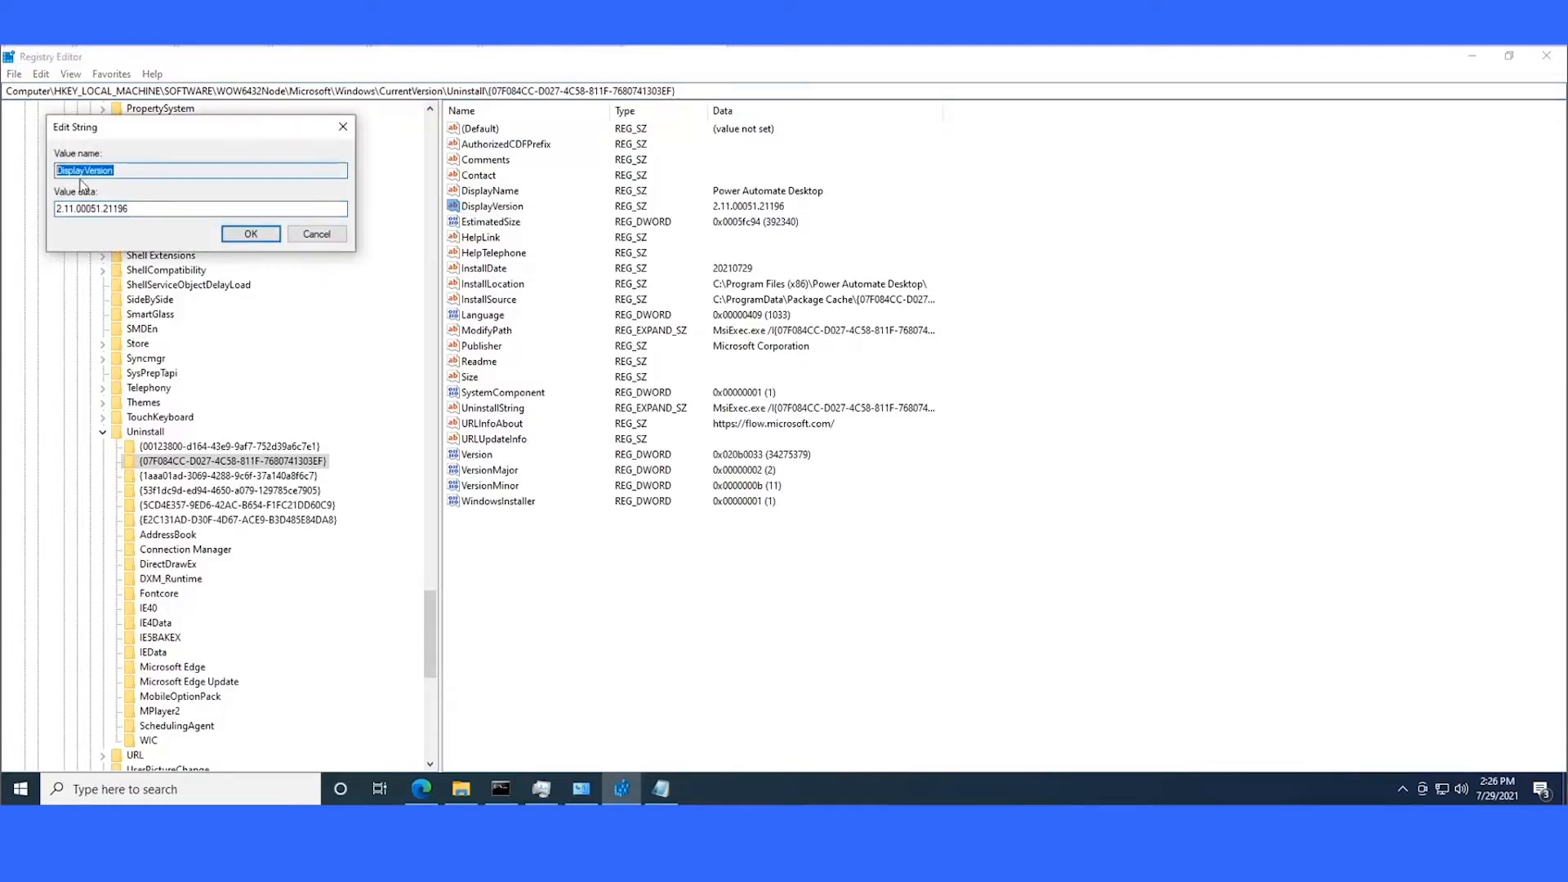
pyautogui.click(316, 236)
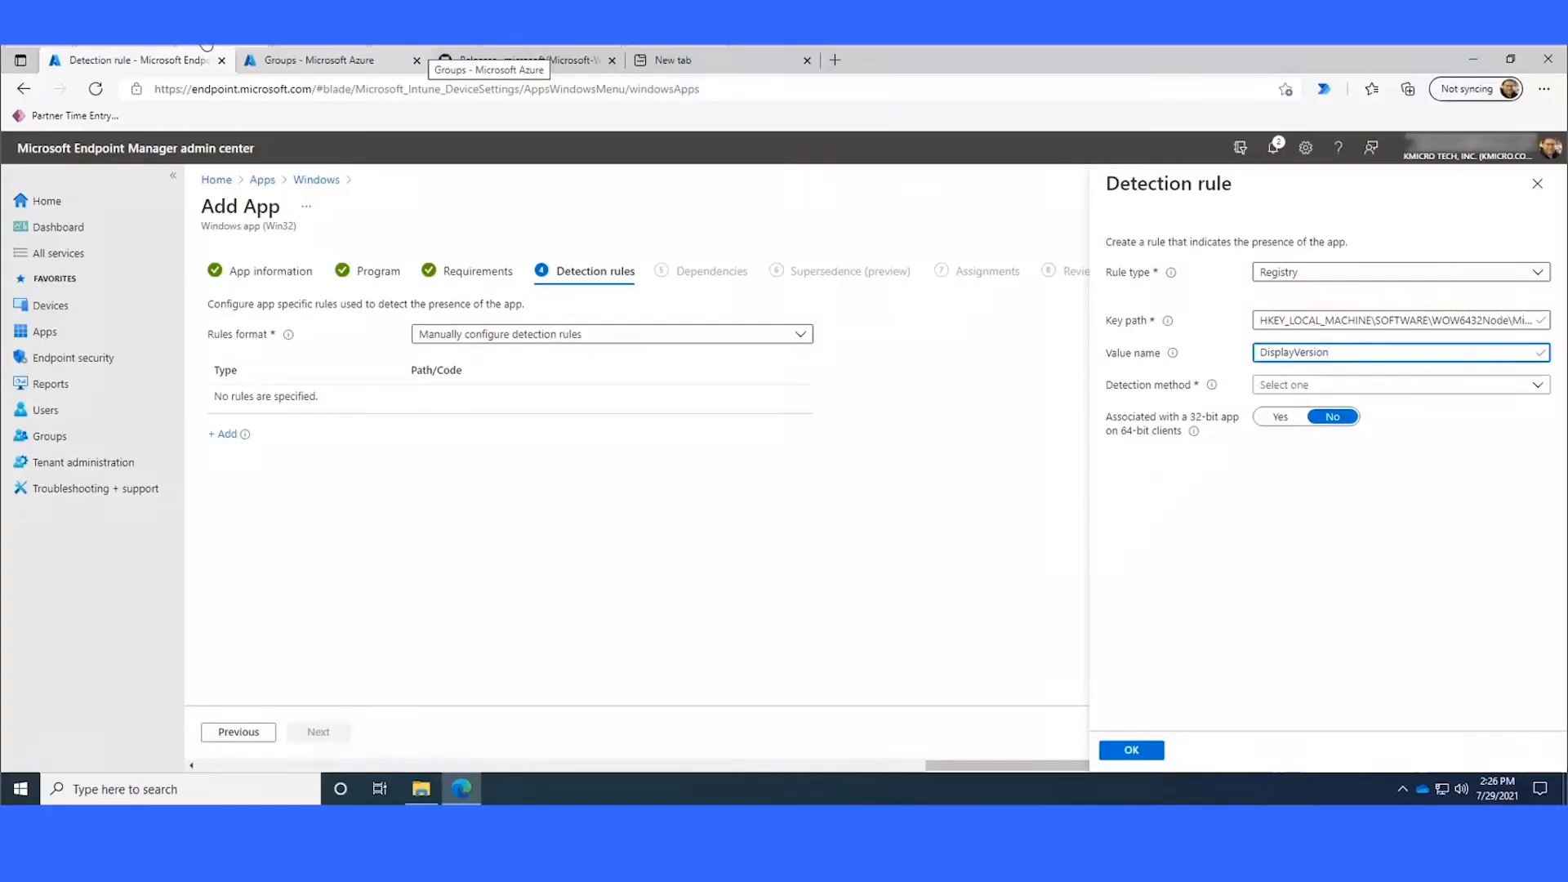
# Step: Set the detection method to String comparison with the Equals operator
pyautogui.click(1346, 385)
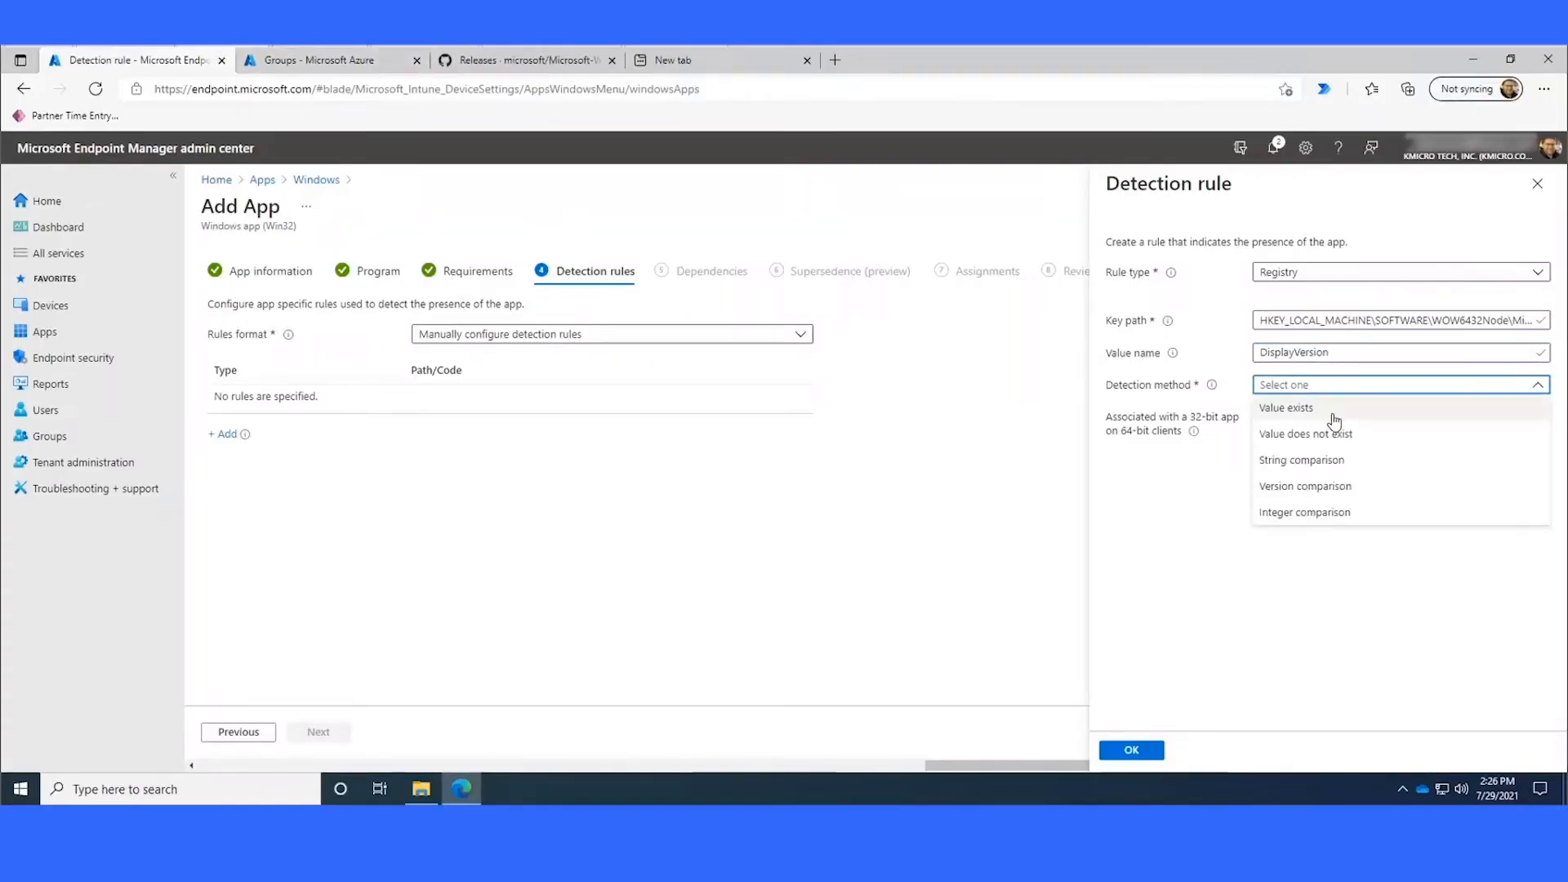
pyautogui.click(1307, 460)
pyautogui.click(1309, 417)
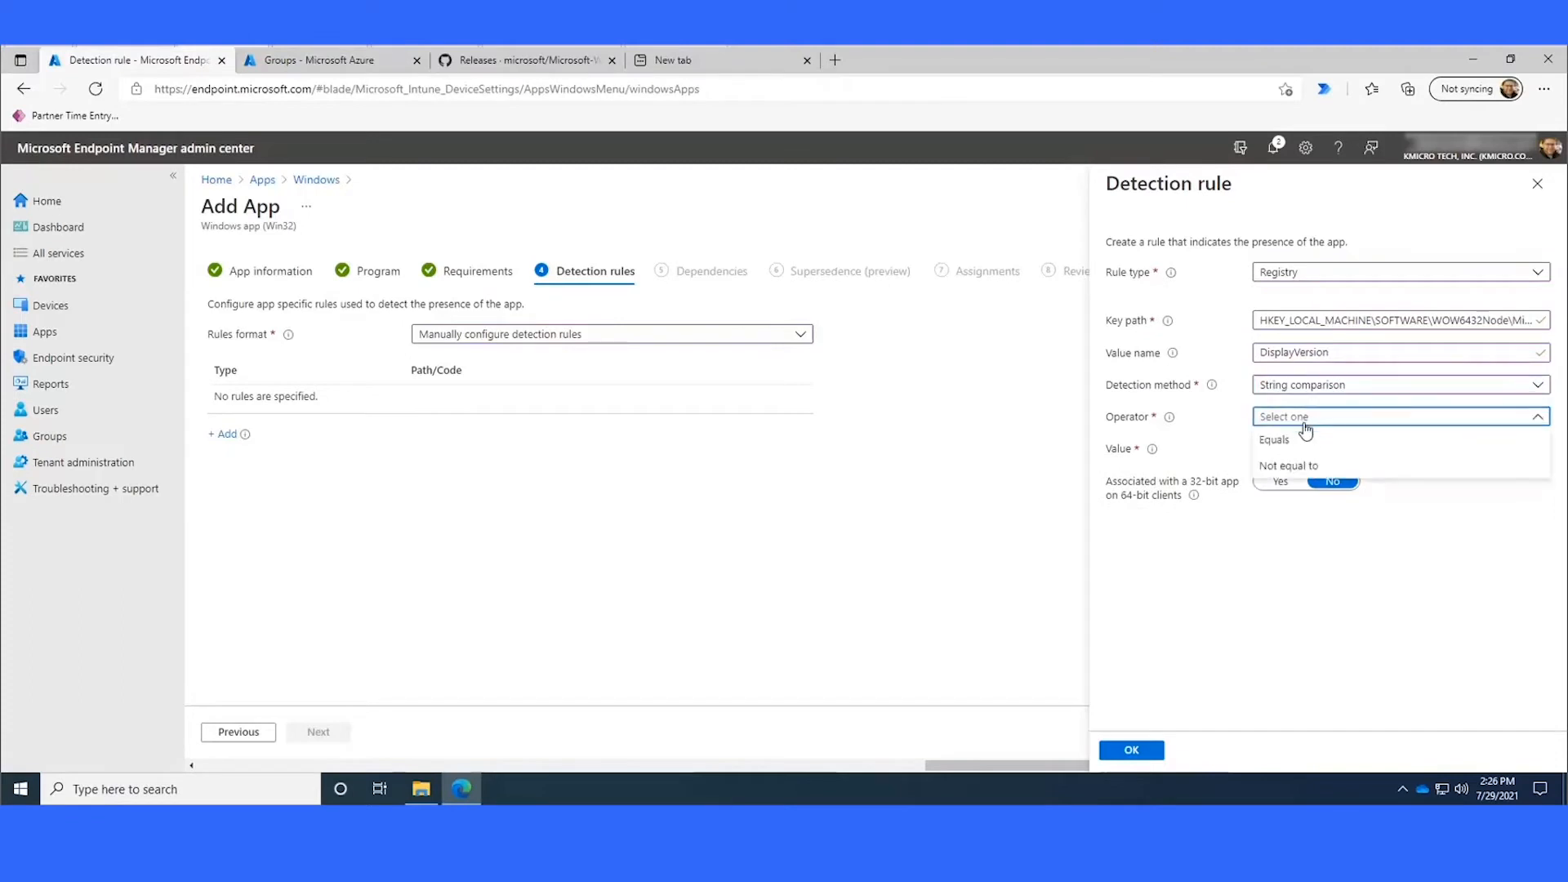
pyautogui.click(1305, 445)
# Step: Set the comparison value to 2.11.00051.21196, copied from the Notepad notes, and save the detection rule
pyautogui.click(1299, 449)
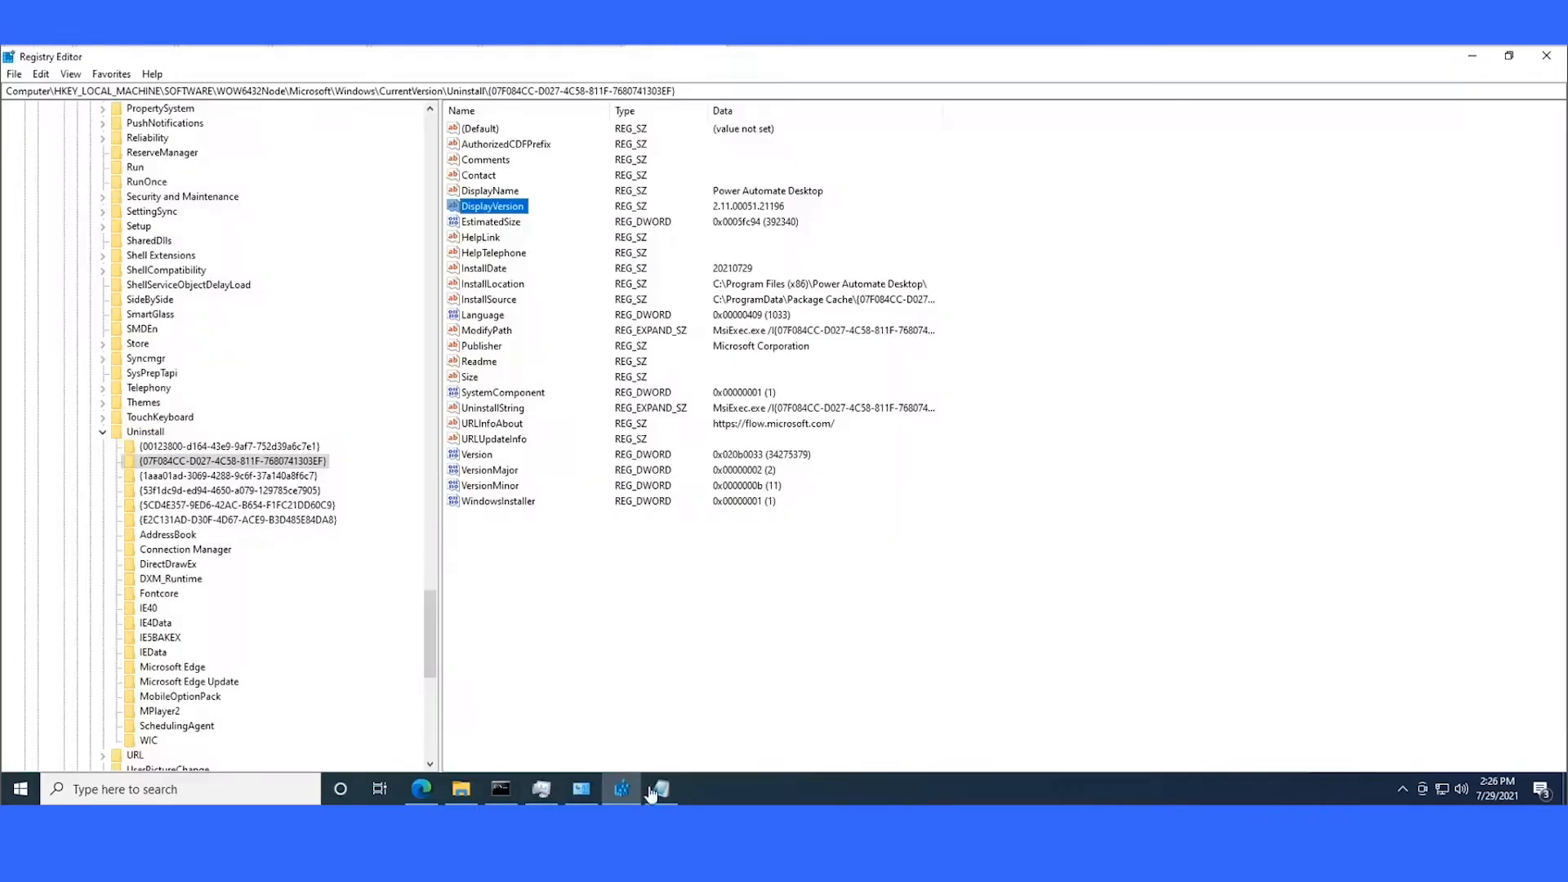
pyautogui.click(652, 792)
pyautogui.moveTo(395, 292); pyautogui.dragTo(263, 293)
pyautogui.rightClick(288, 294)
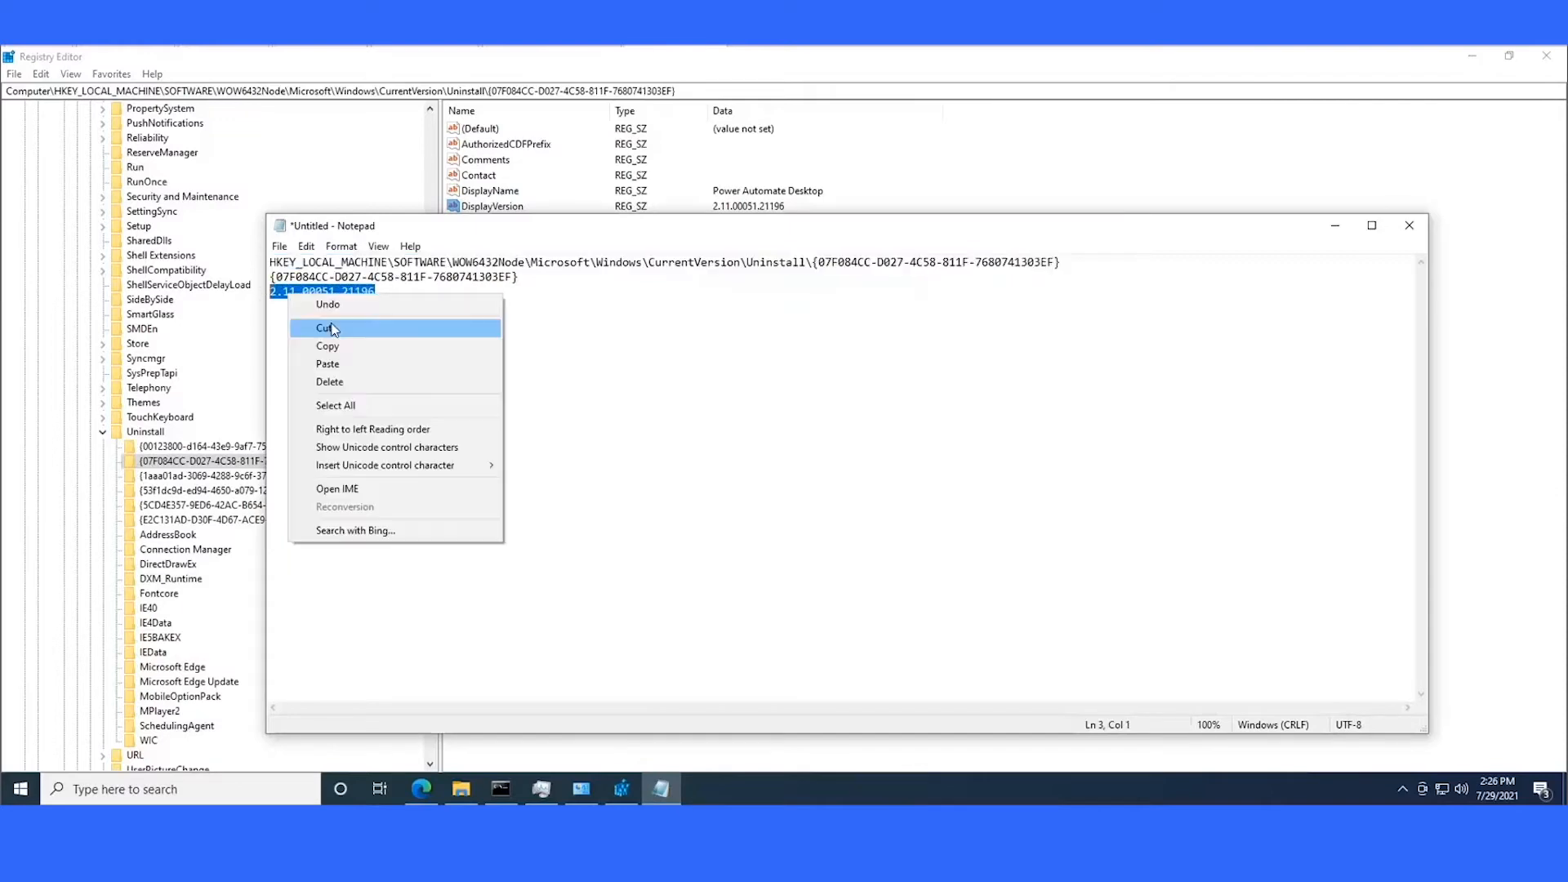
pyautogui.click(328, 345)
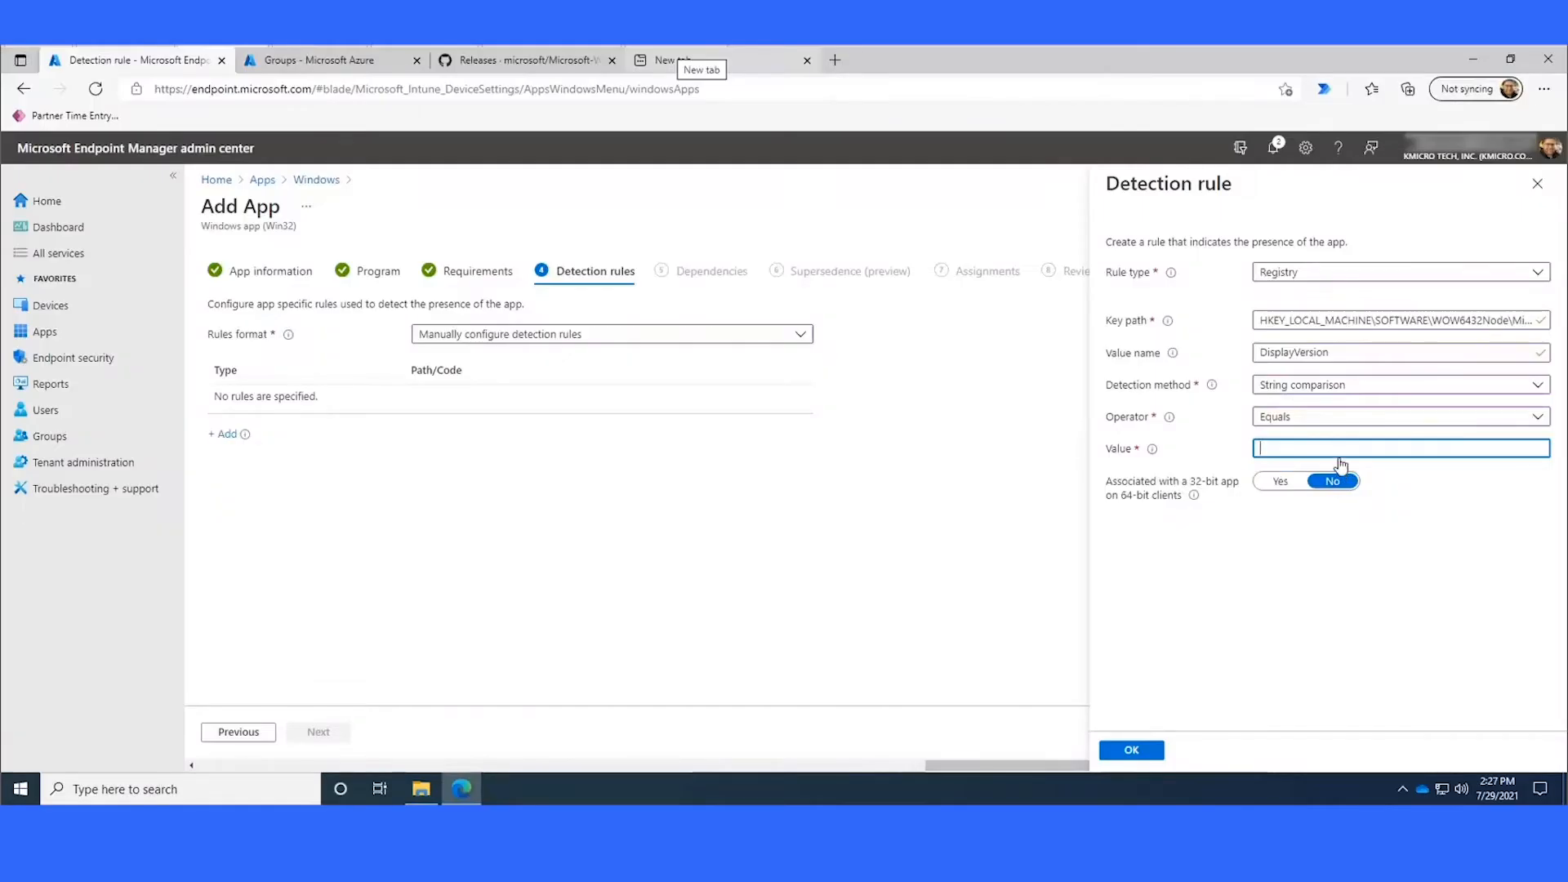
pyautogui.hotkey('ctrl', 'v')
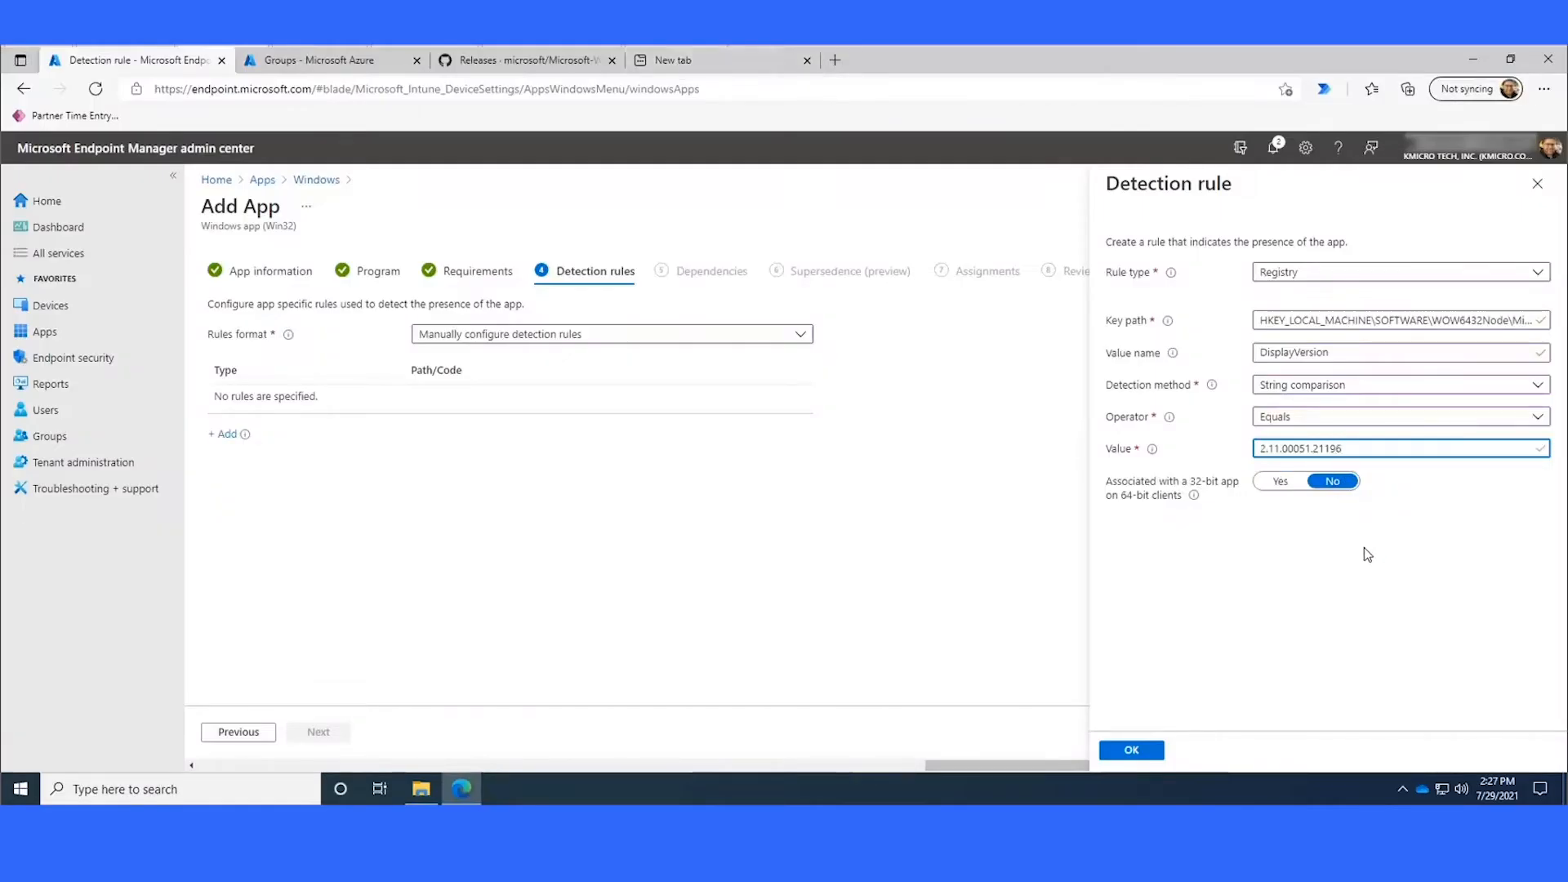
pyautogui.click(1139, 753)
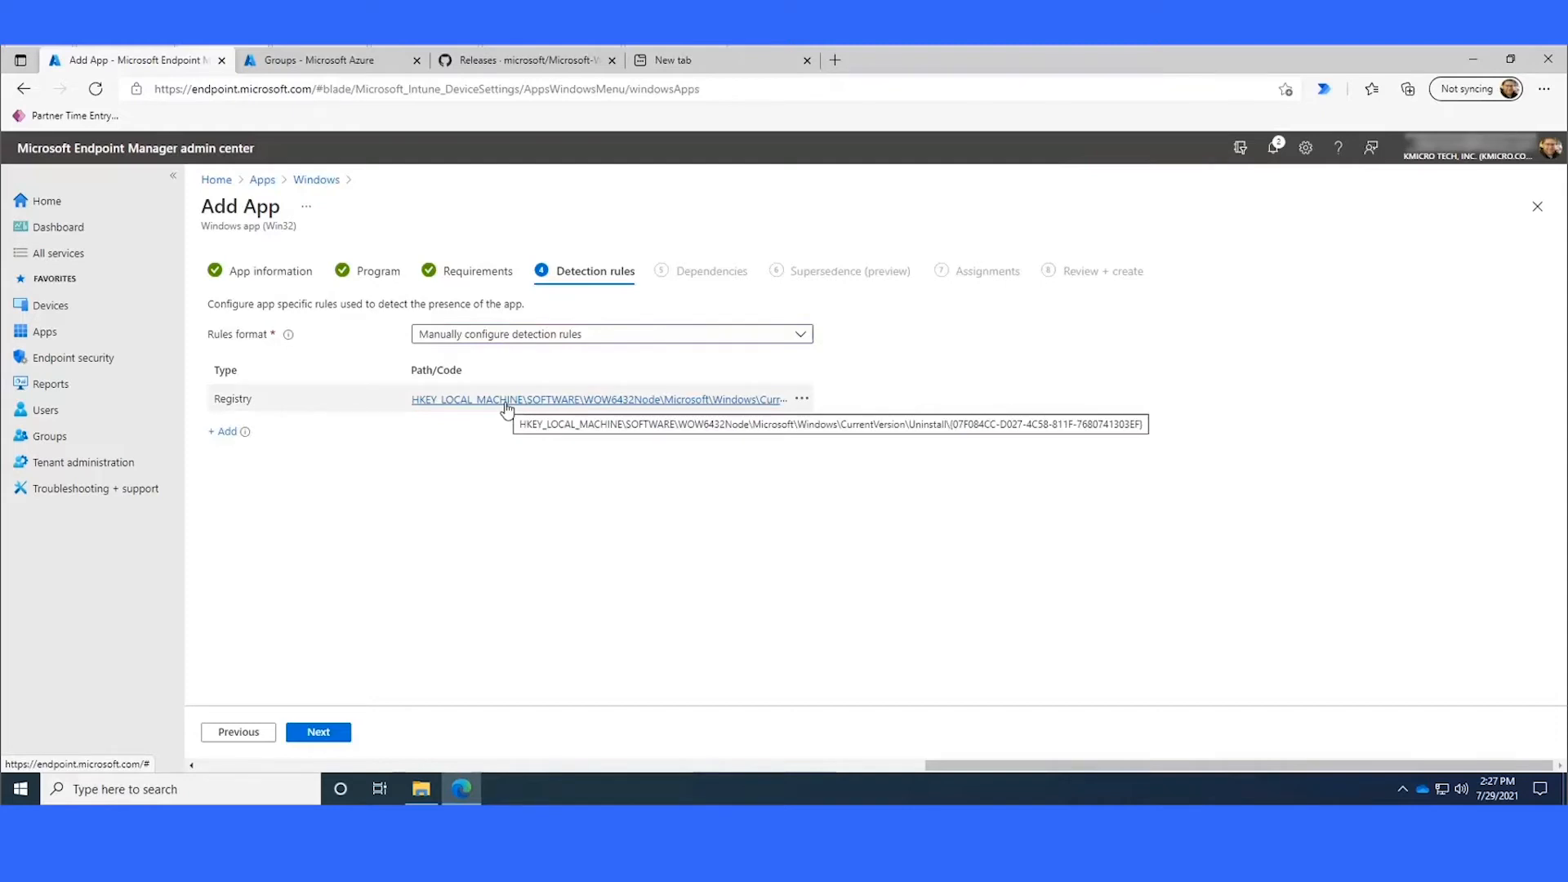
# Step: Continue through Dependencies without adding any and examine the Supersedence section for apps that this app will supersede
pyautogui.click(326, 733)
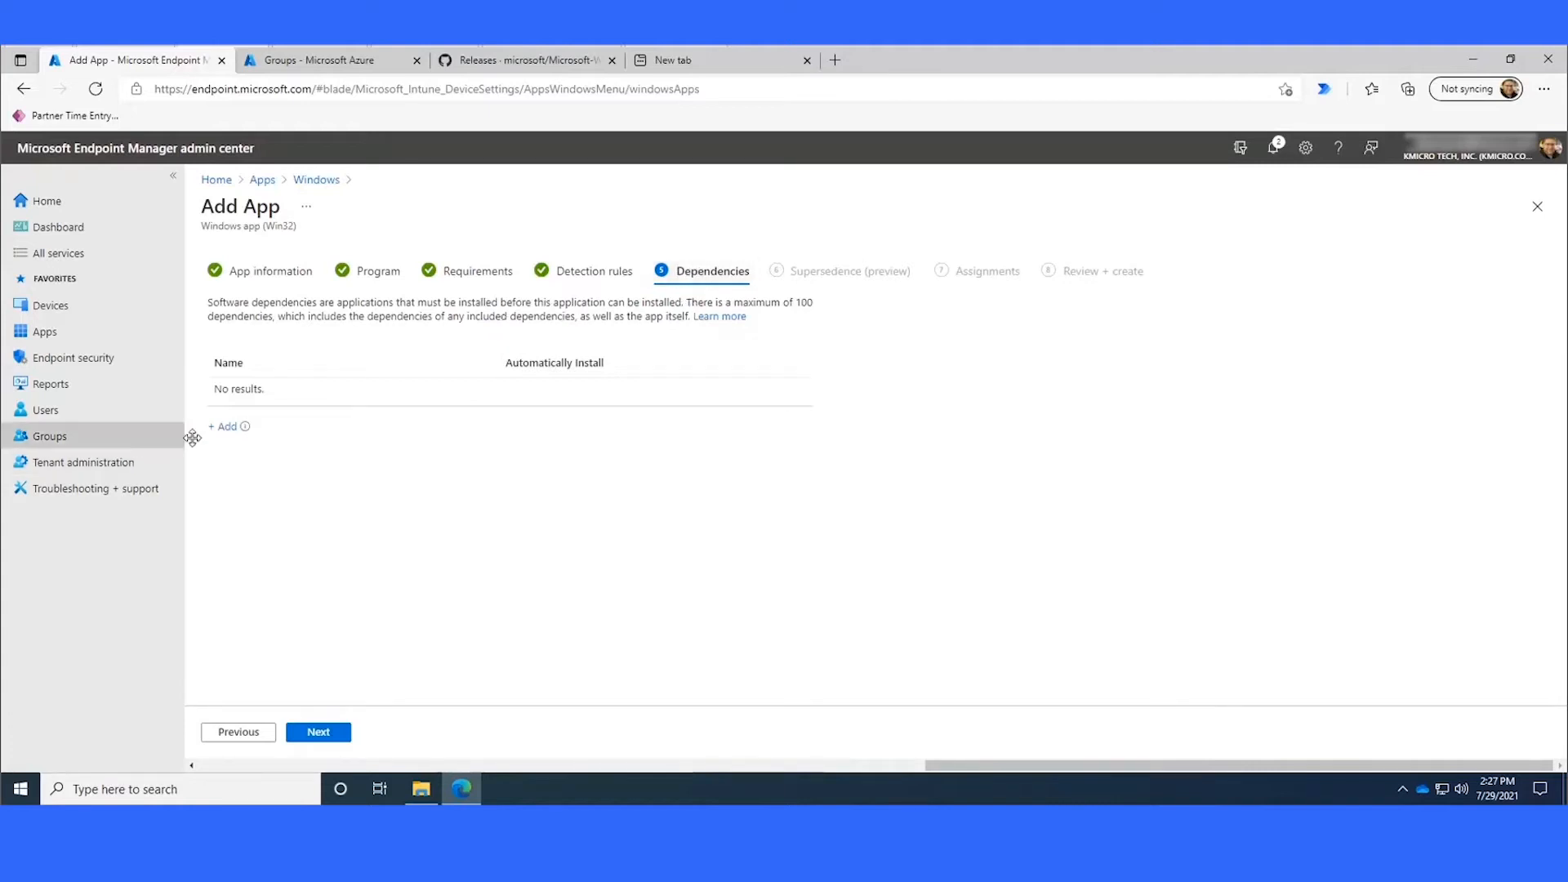
pyautogui.click(317, 732)
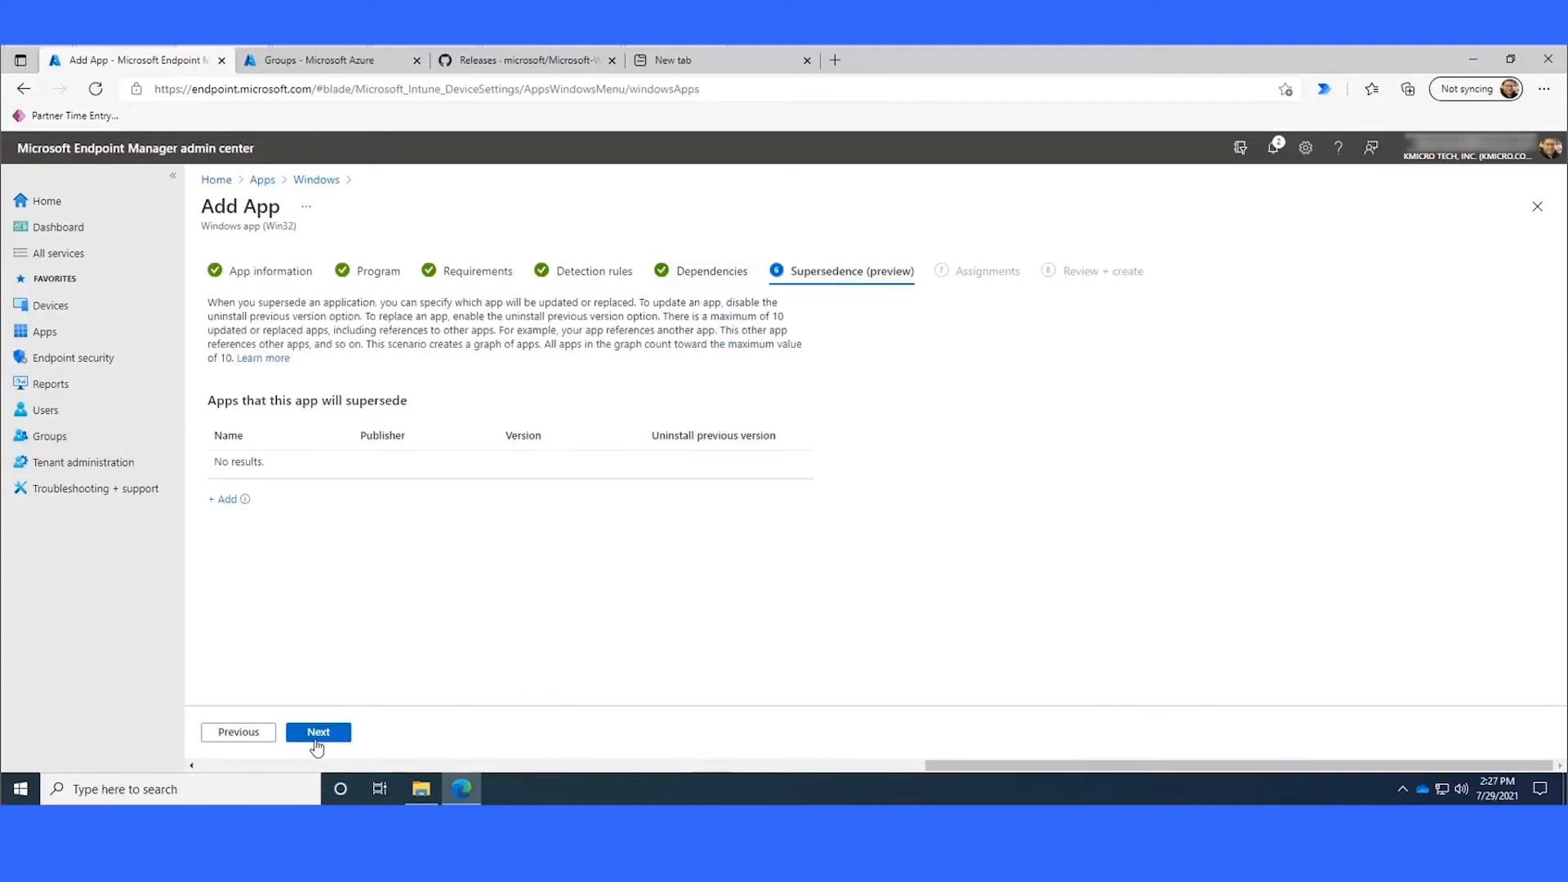
pyautogui.moveTo(215, 400); pyautogui.dragTo(412, 398)
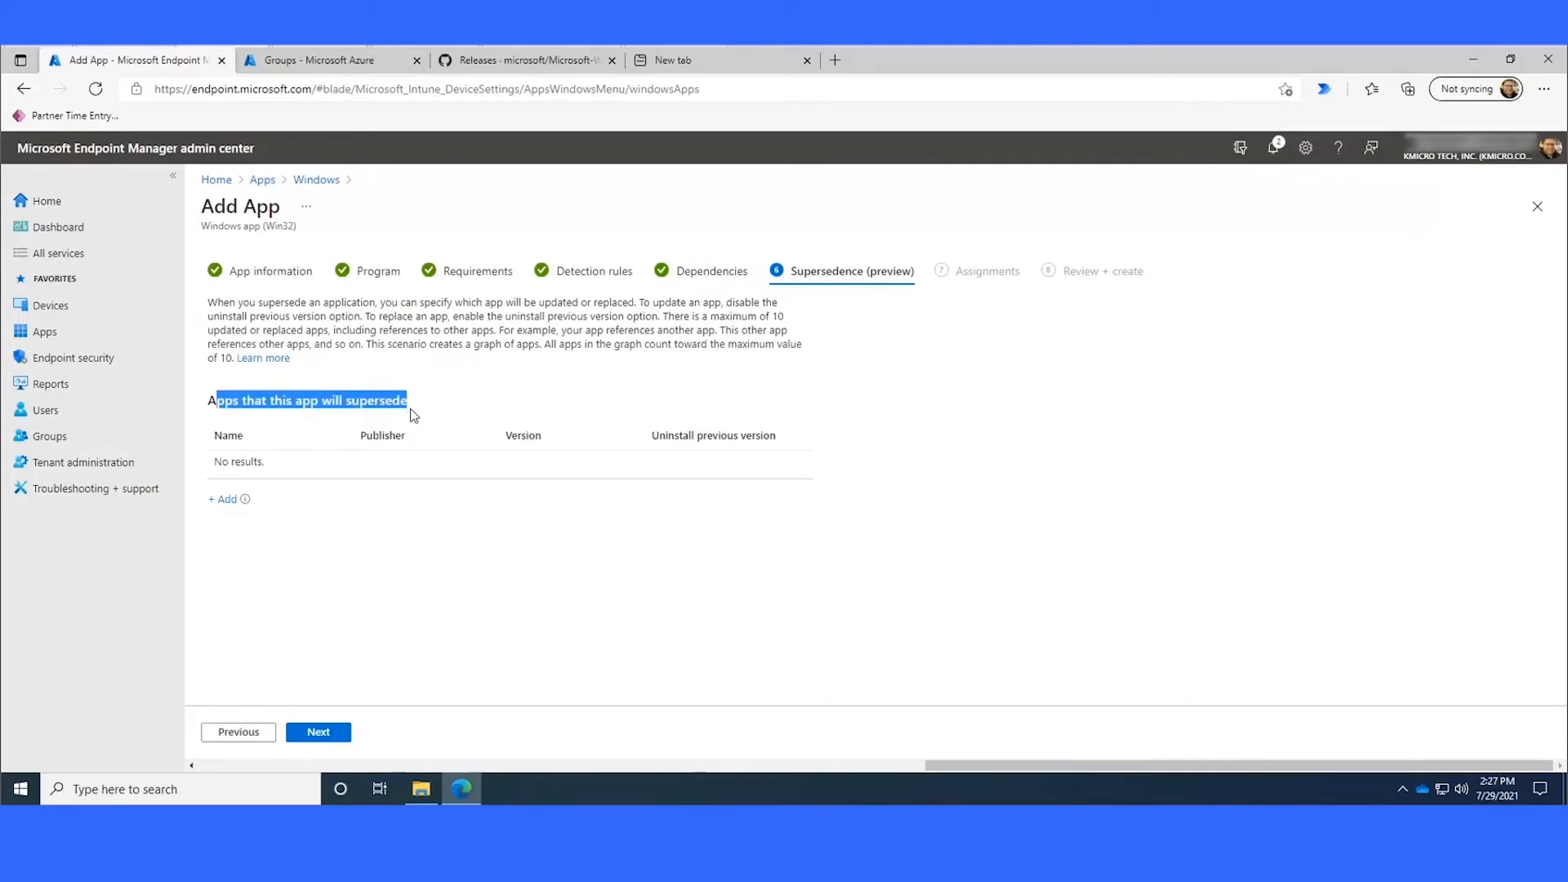
pyautogui.moveTo(409, 409); pyautogui.dragTo(210, 408)
# Step: Open the Programs and Features list of installed programs with the Run command appwiz.cpl
pyautogui.rightClick(21, 789)
pyautogui.click(88, 719)
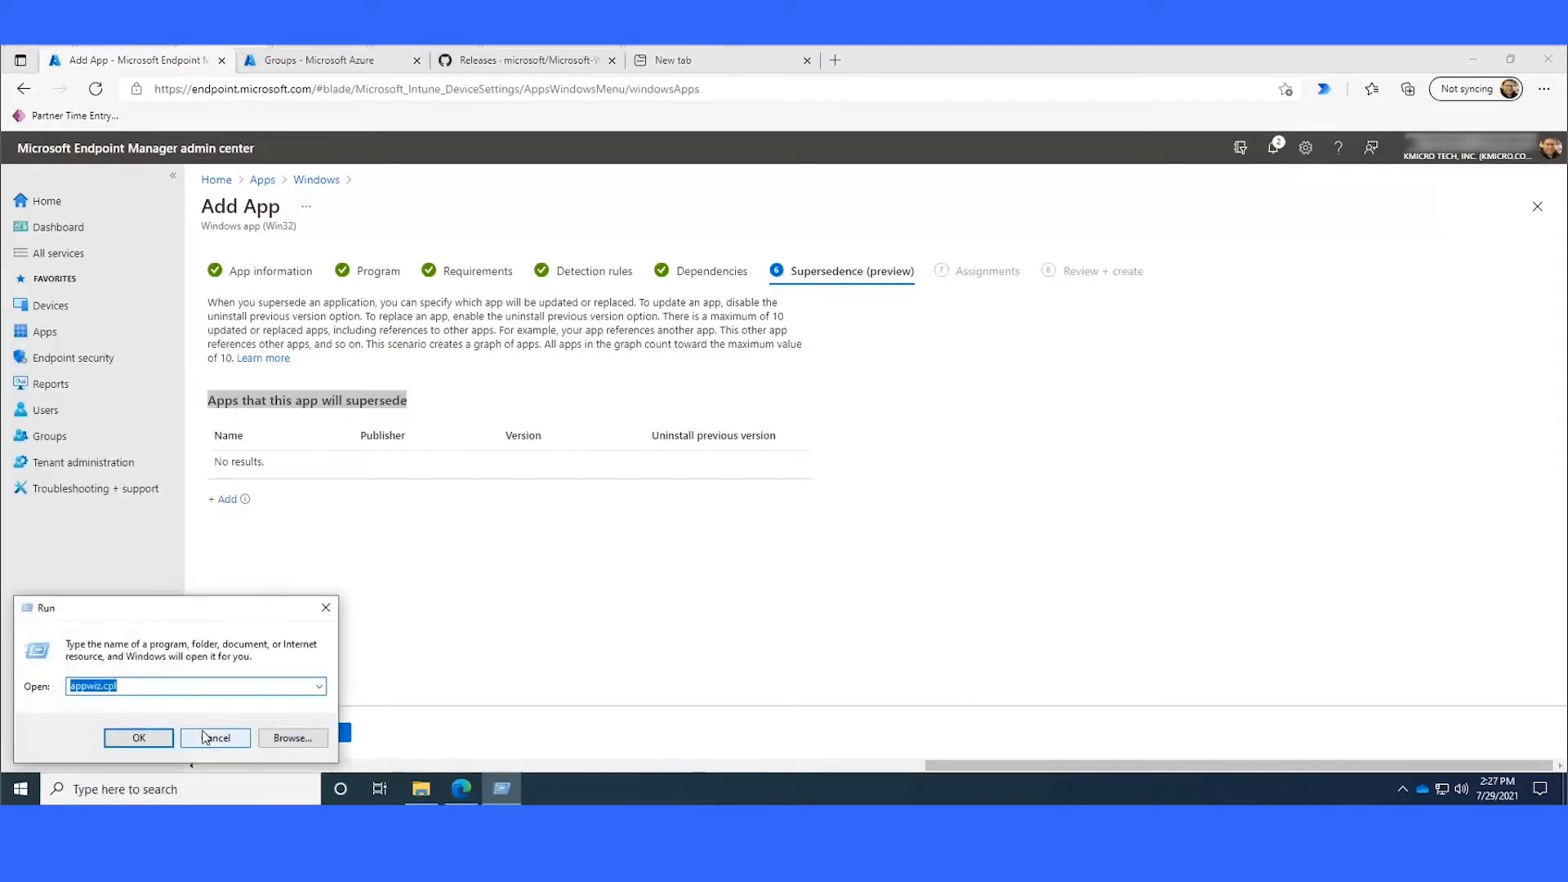
pyautogui.click(205, 737)
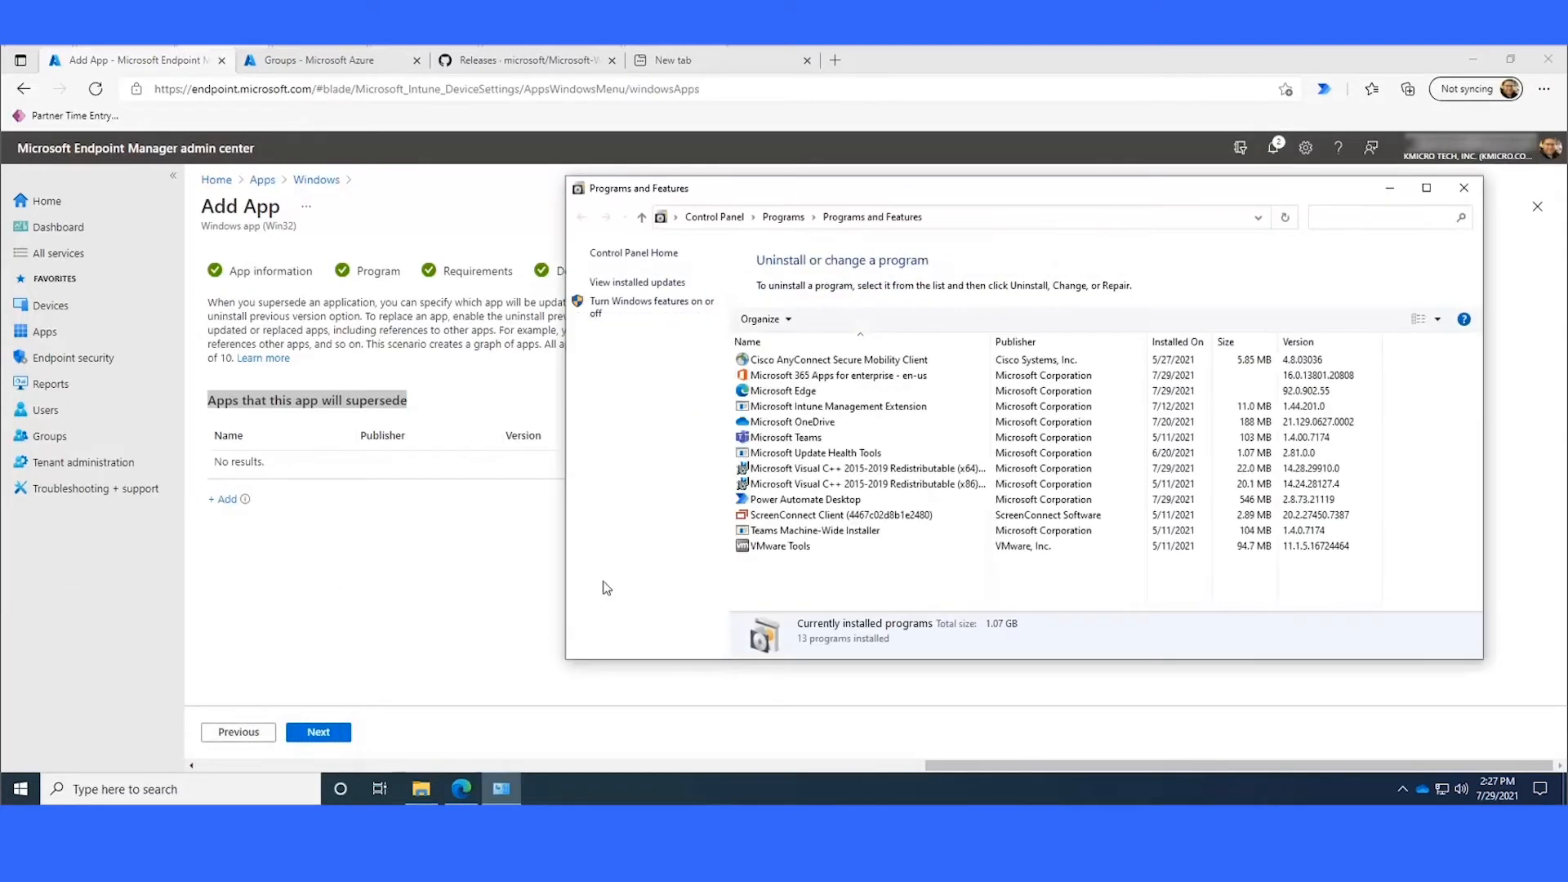
# Step: Check Power Automate Desktop's installed version, and open the existing Microsoft Power Automate Desktop 2.8.73.211119 entry from All apps in a separate tab
pyautogui.click(1122, 503)
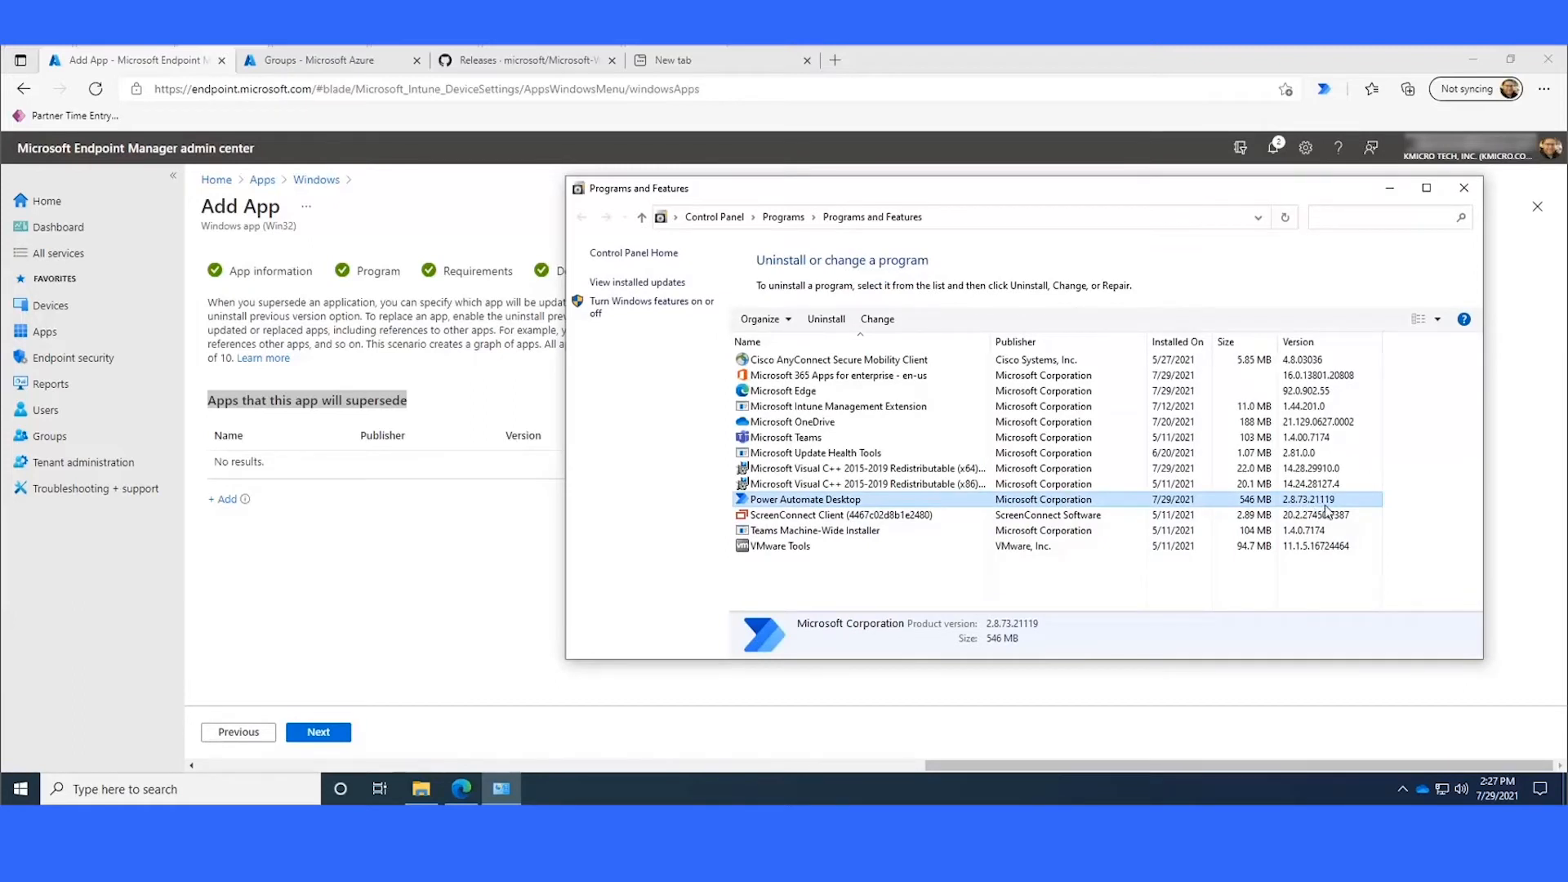
pyautogui.click(408, 559)
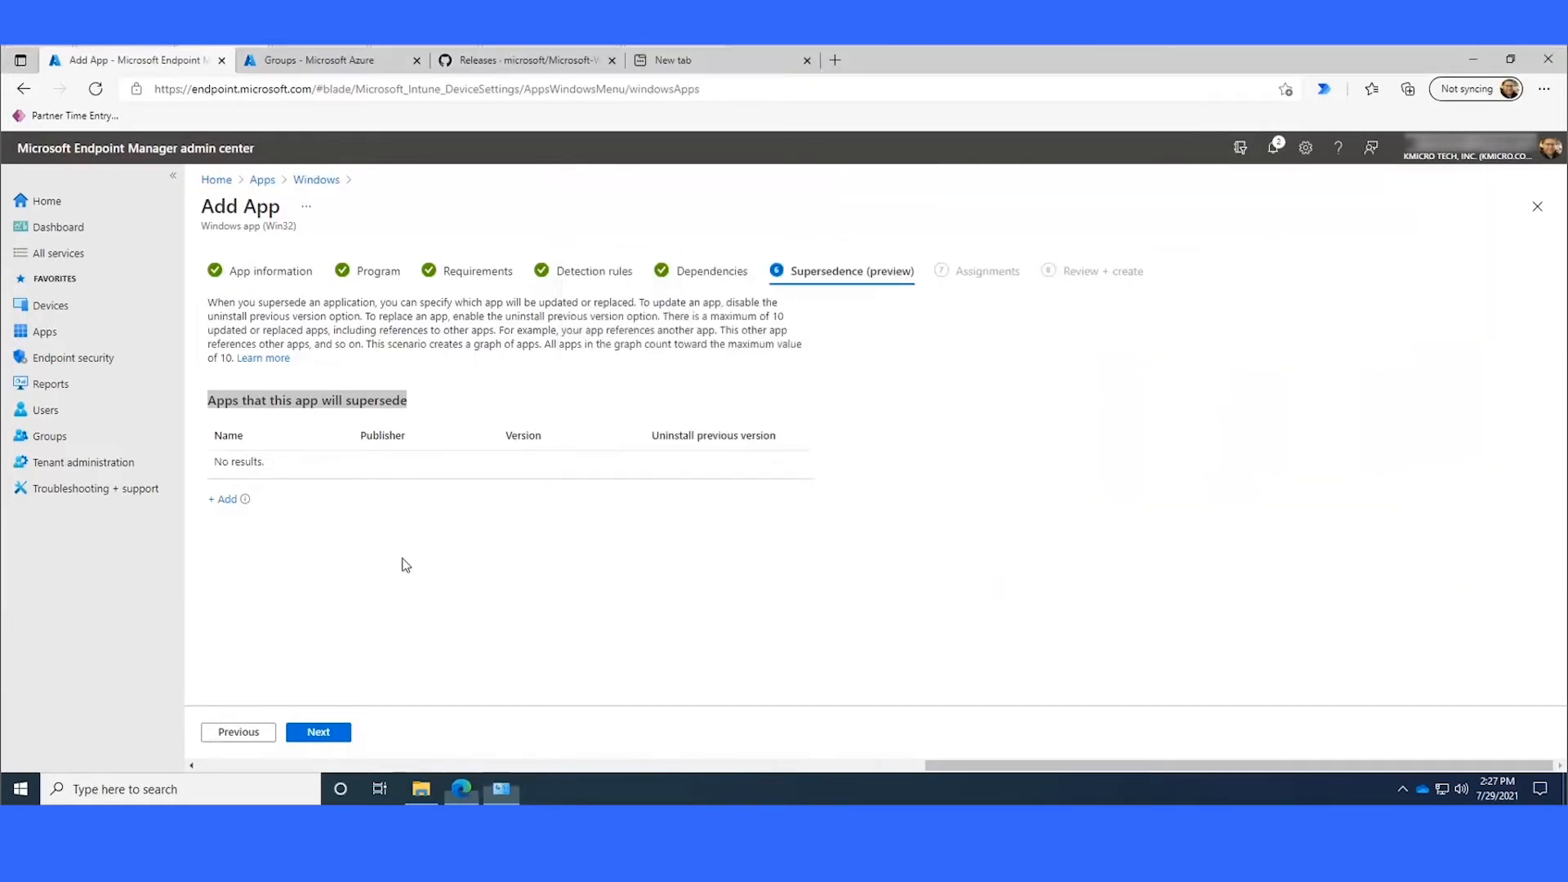
pyautogui.middleClick(44, 332)
pyautogui.click(325, 60)
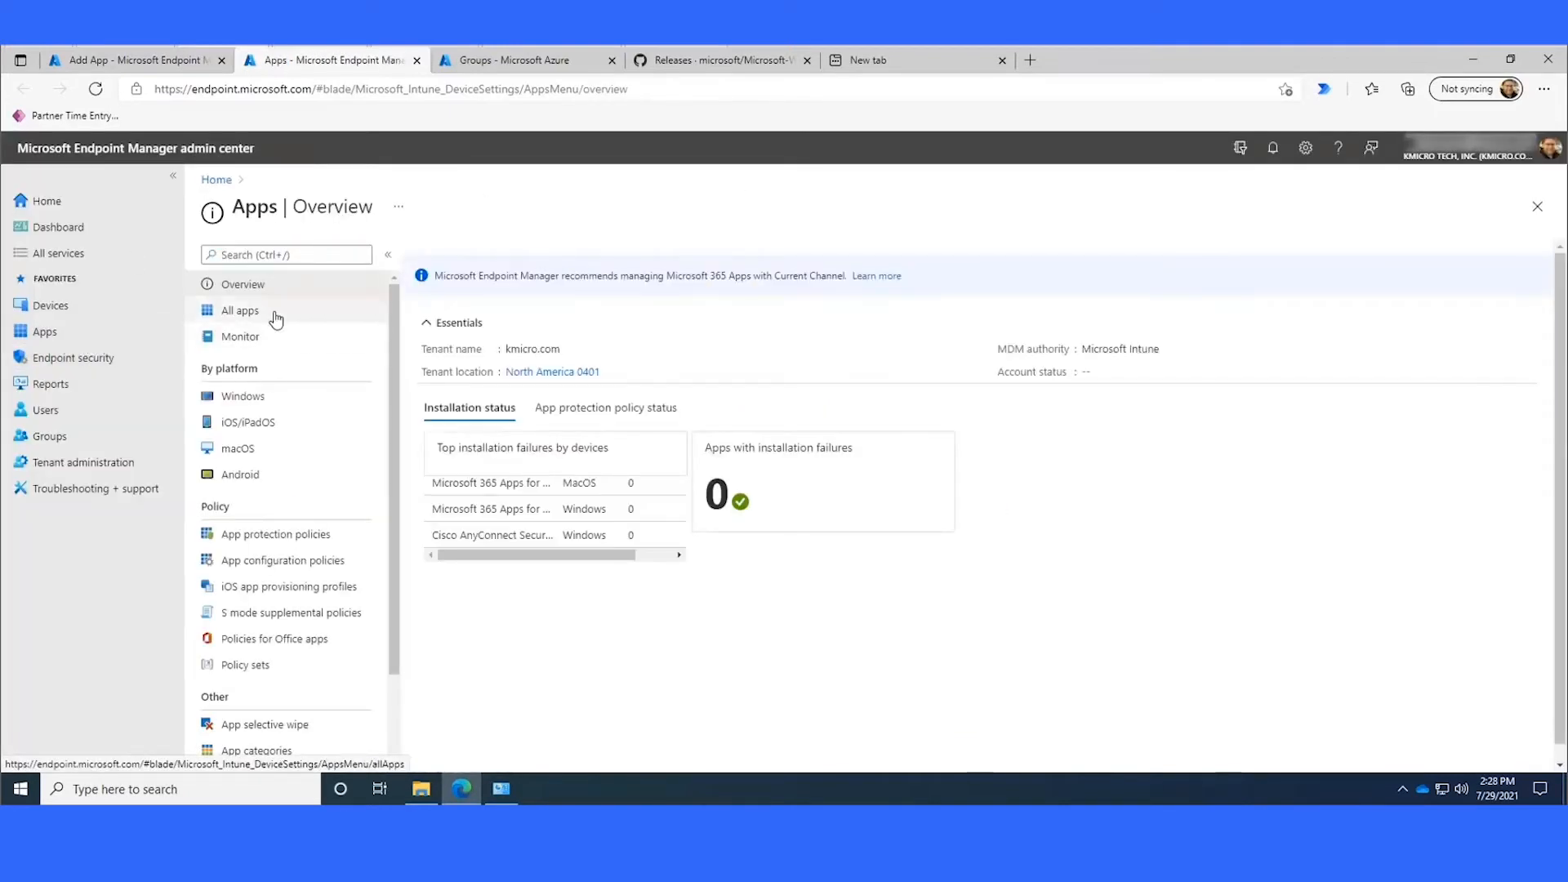
pyautogui.click(270, 313)
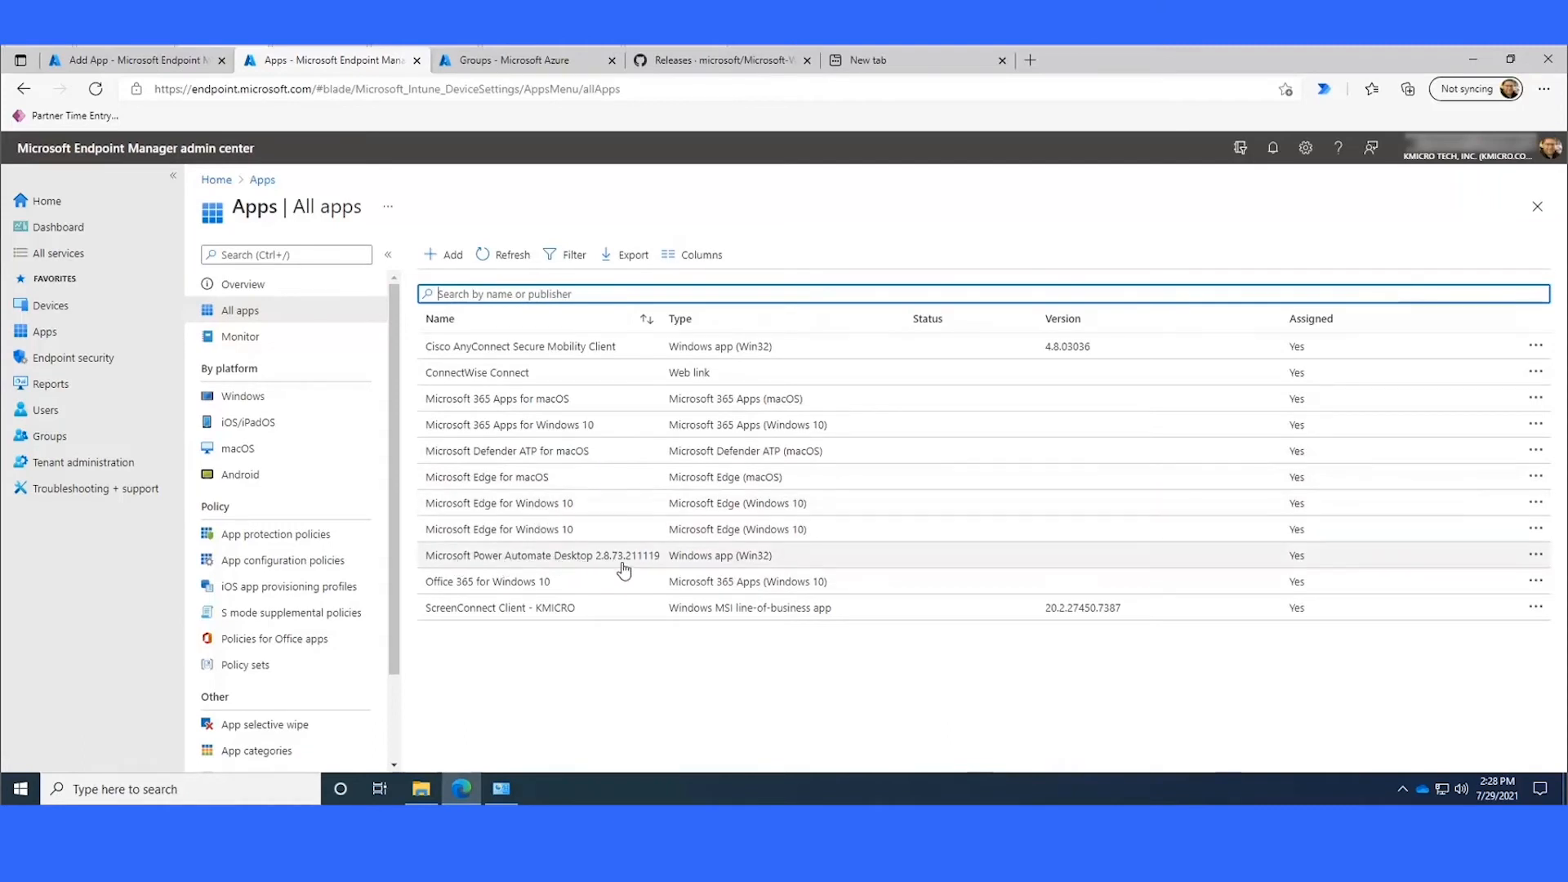
pyautogui.click(669, 564)
pyautogui.click(157, 63)
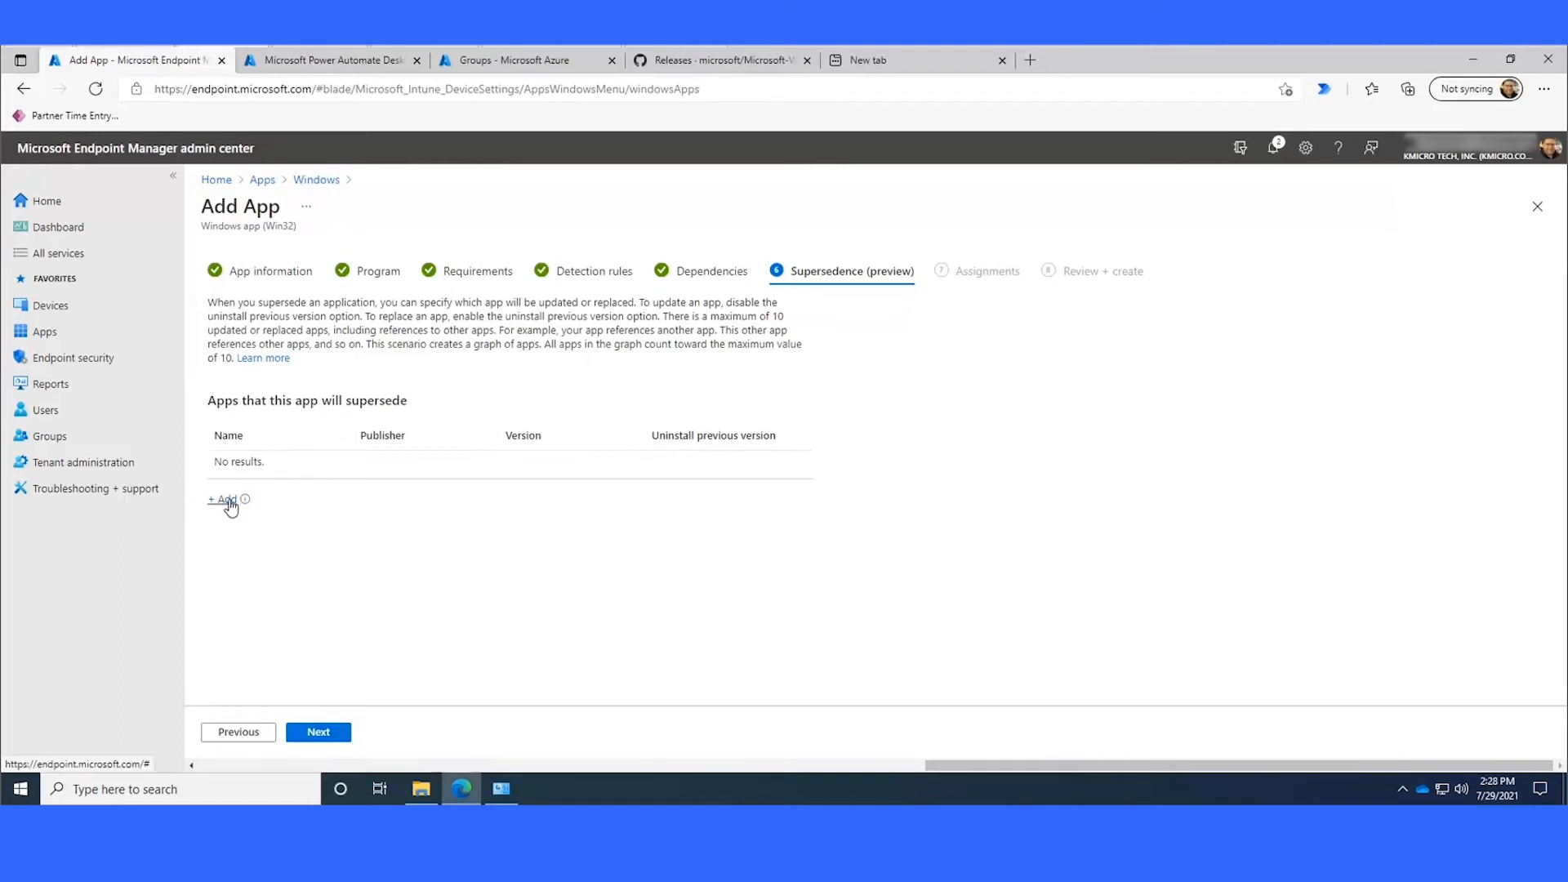
# Step: Add the existing Microsoft Power Automate Desktop 2.8.73.211119 app to the apps superseded by the new app, comparing its version with the Notepad notes
pyautogui.click(502, 789)
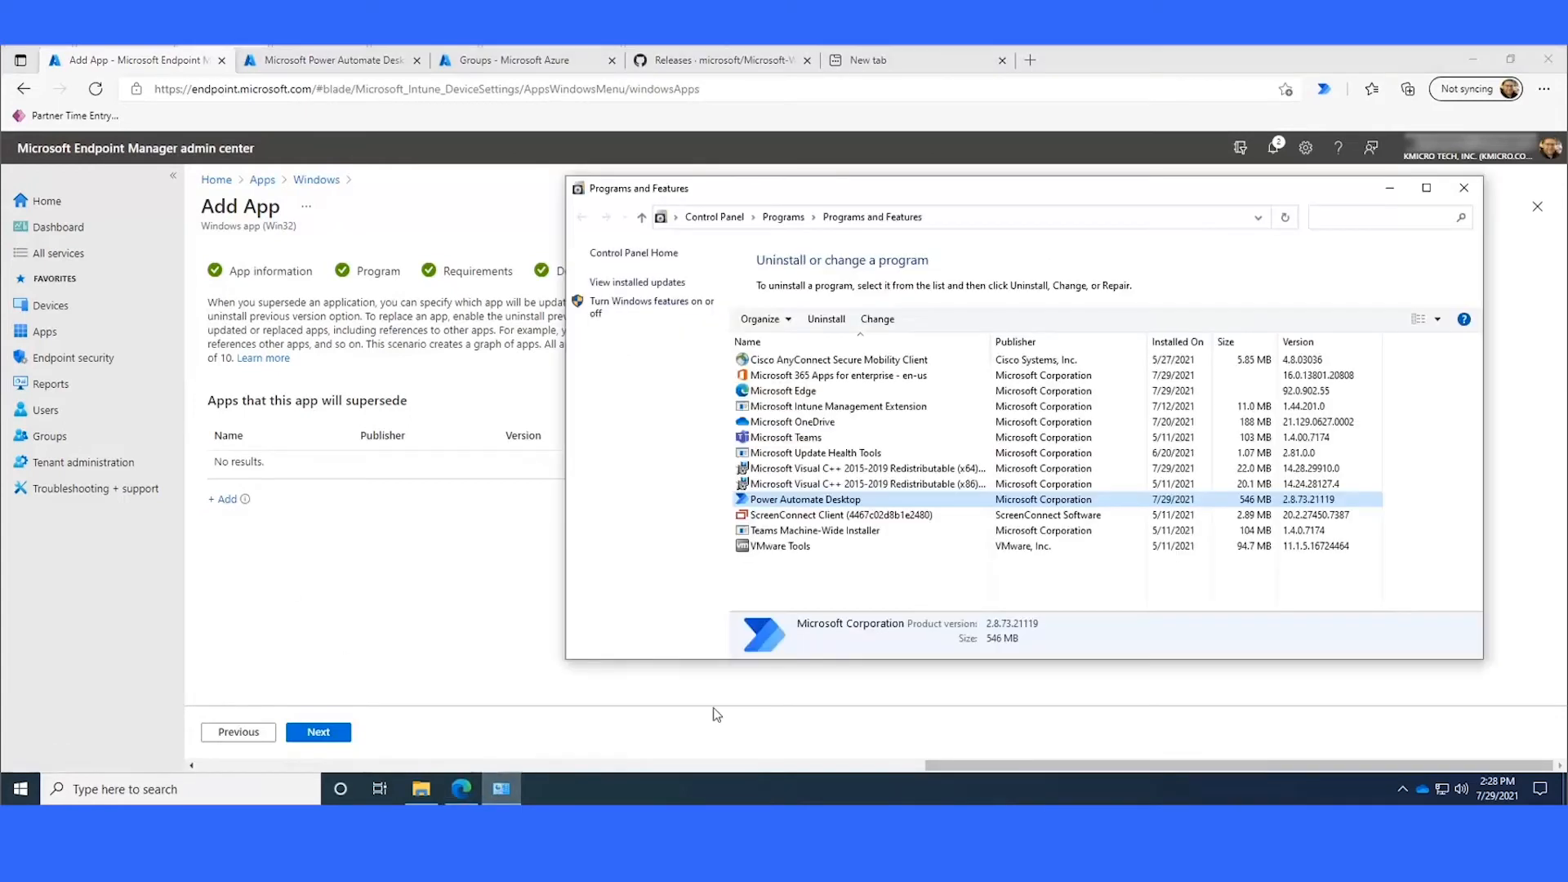
pyautogui.click(285, 216)
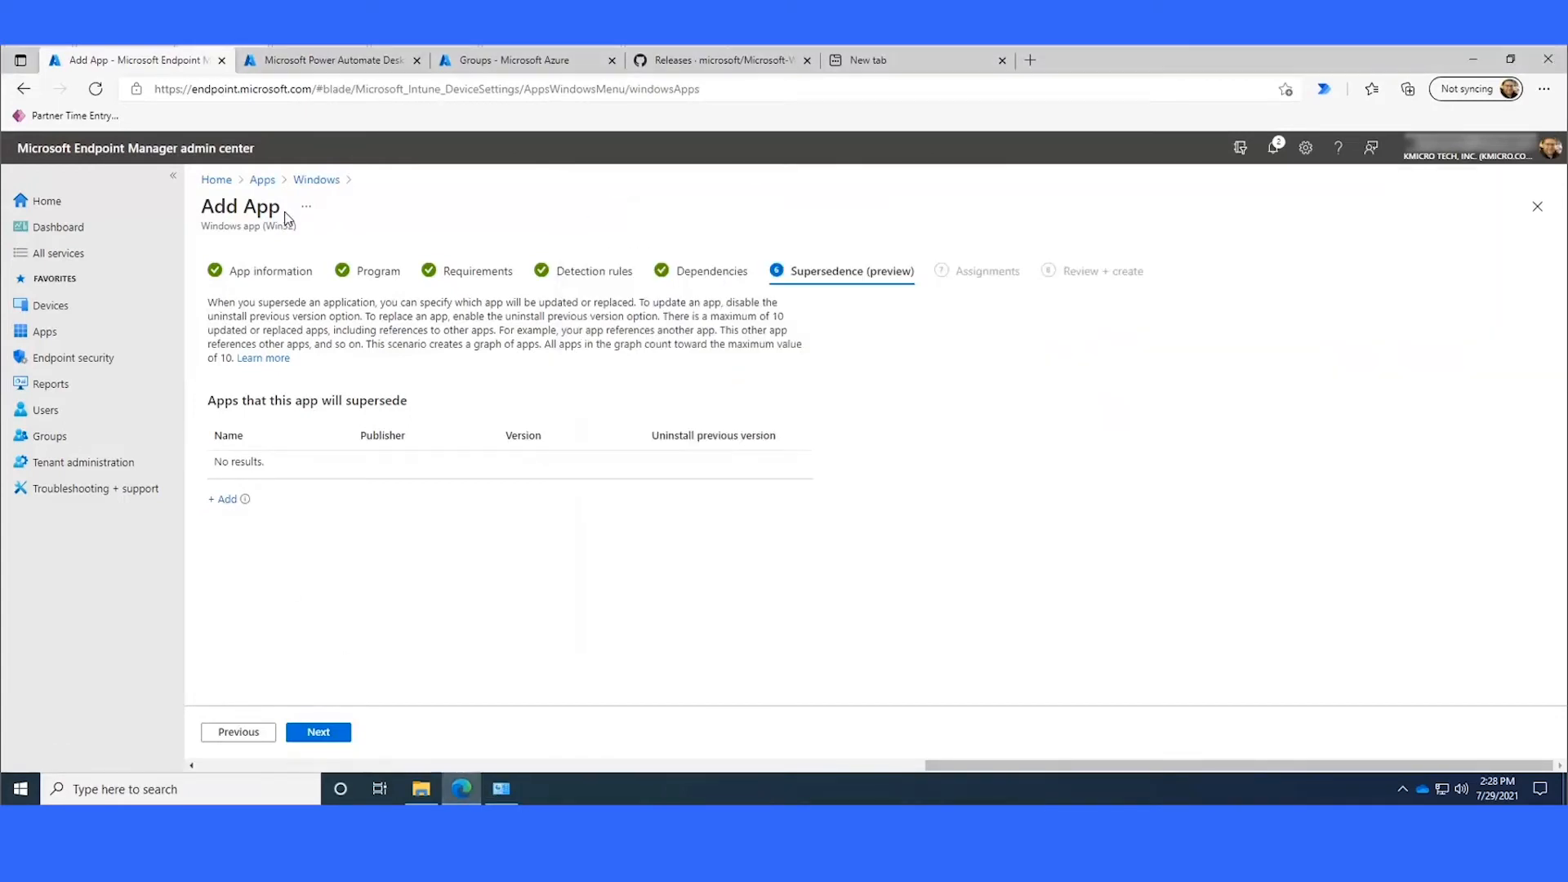
pyautogui.click(222, 500)
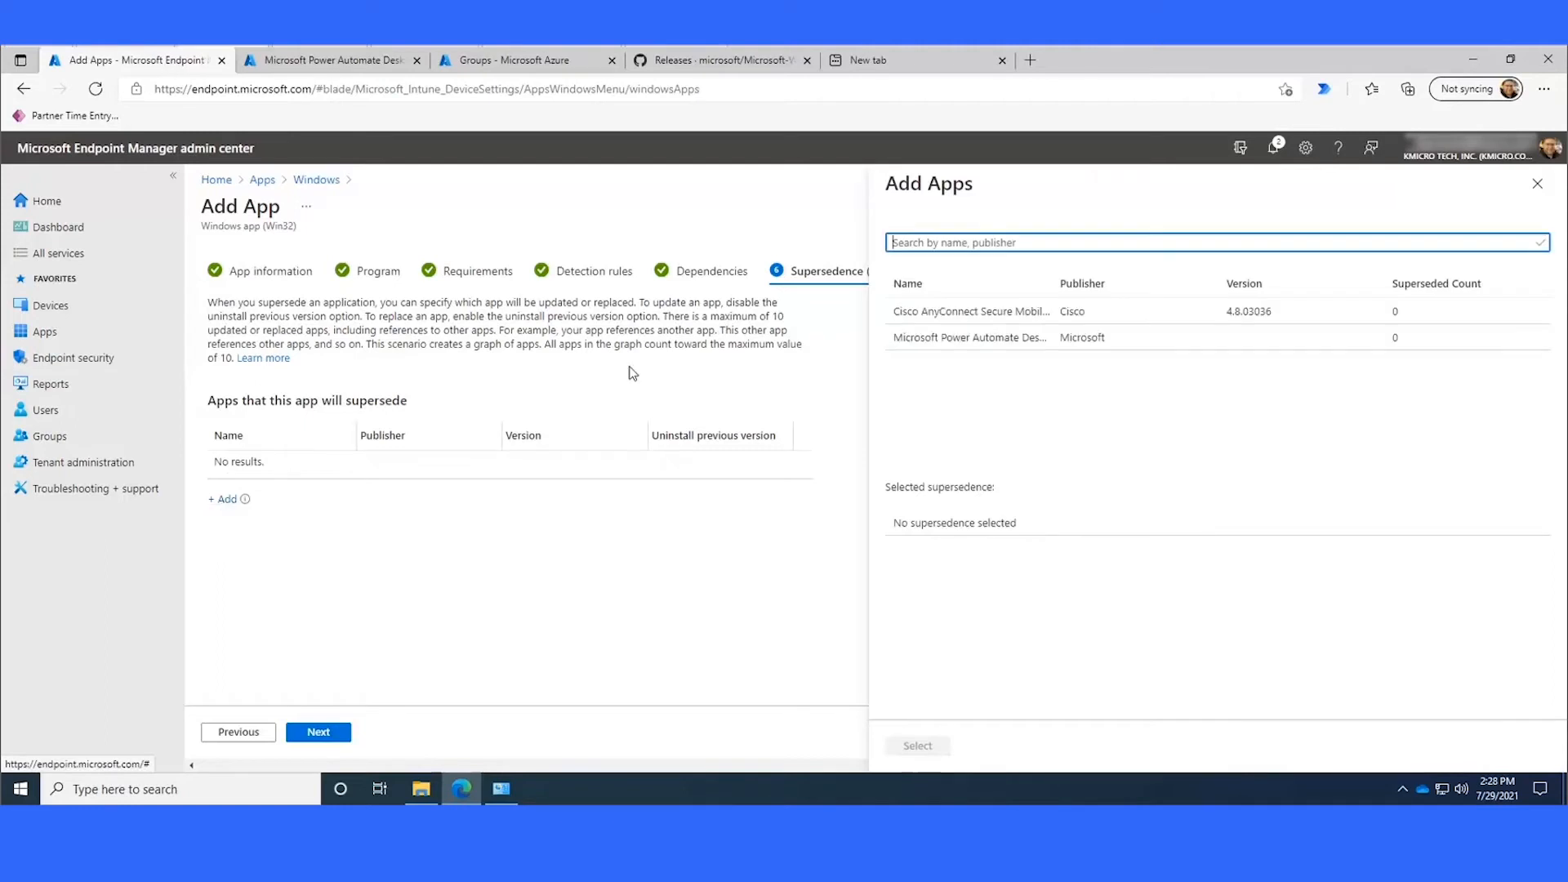
pyautogui.click(959, 342)
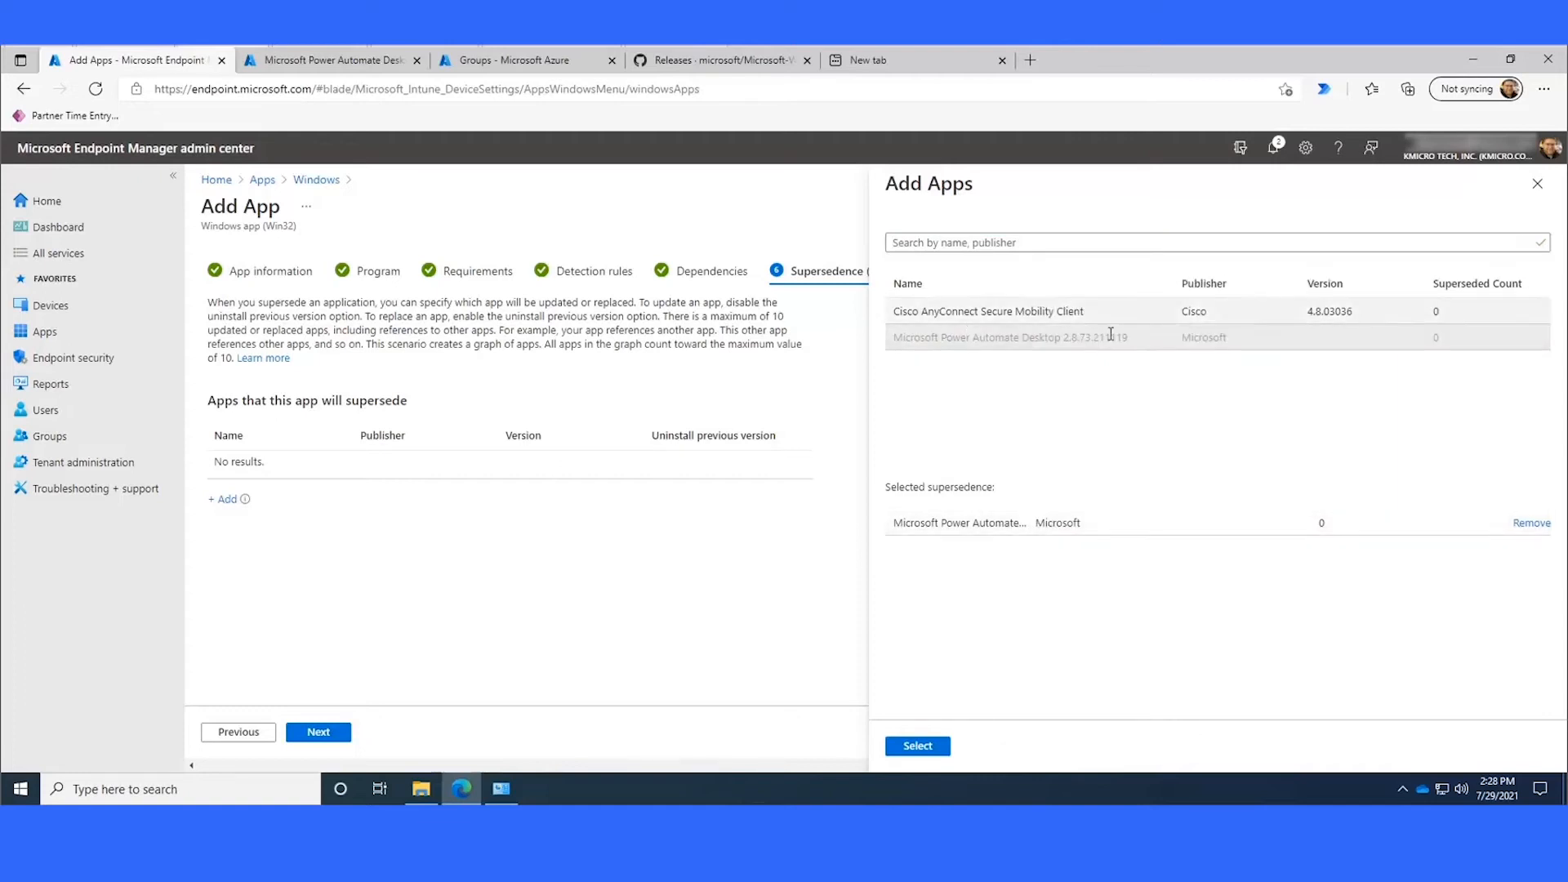
pyautogui.moveTo(935, 337); pyautogui.dragTo(1145, 341)
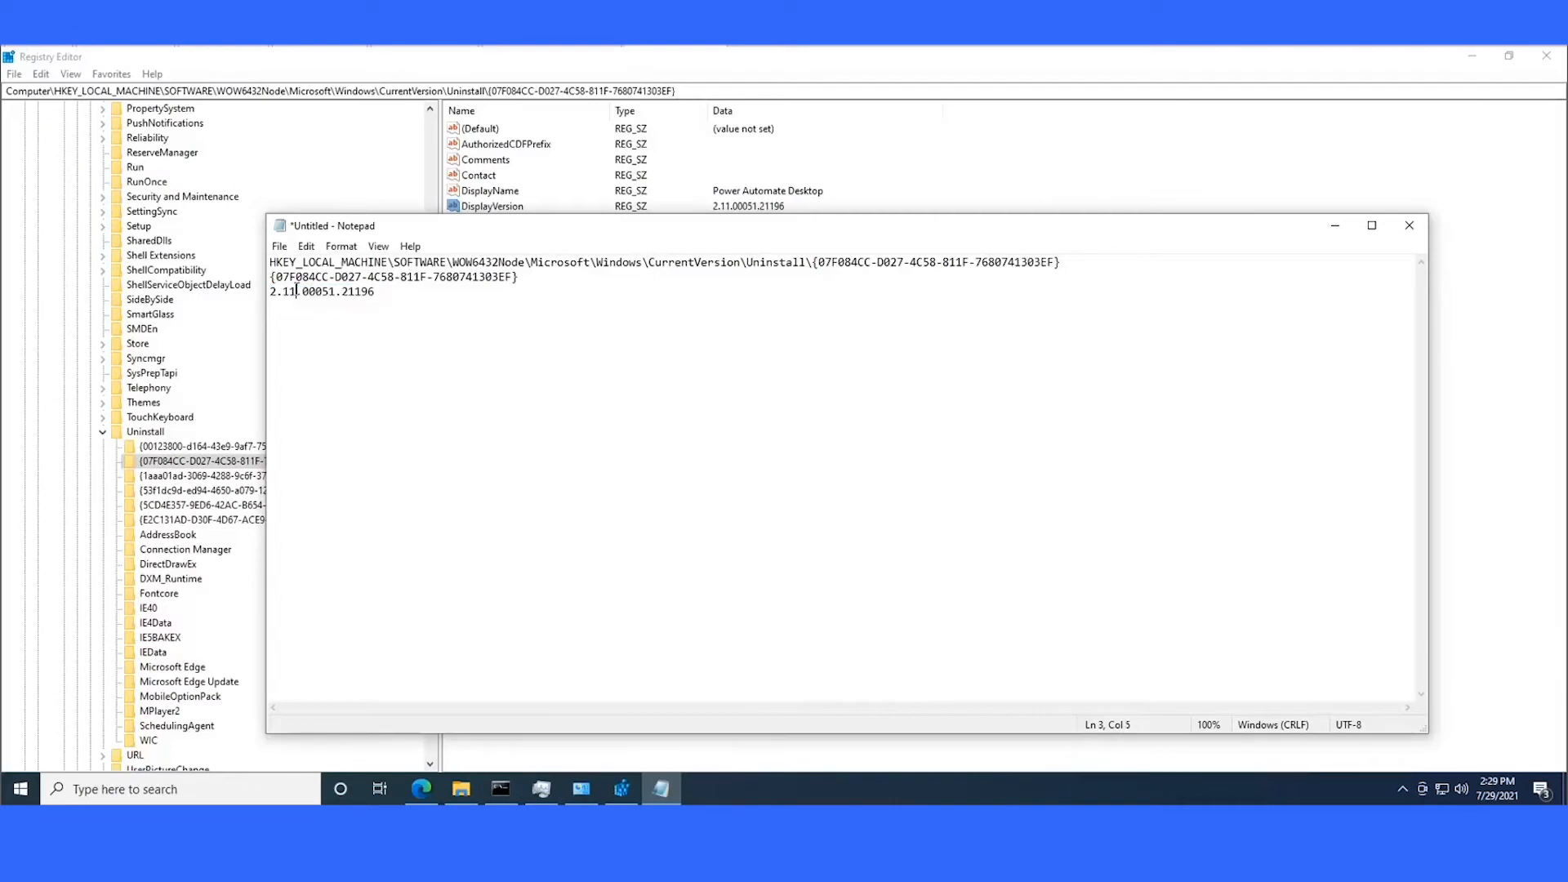
pyautogui.hotkey('shift', 'Left')
pyautogui.hotkey('shift', 'Left')
pyautogui.hotkey('shift', 'Left')
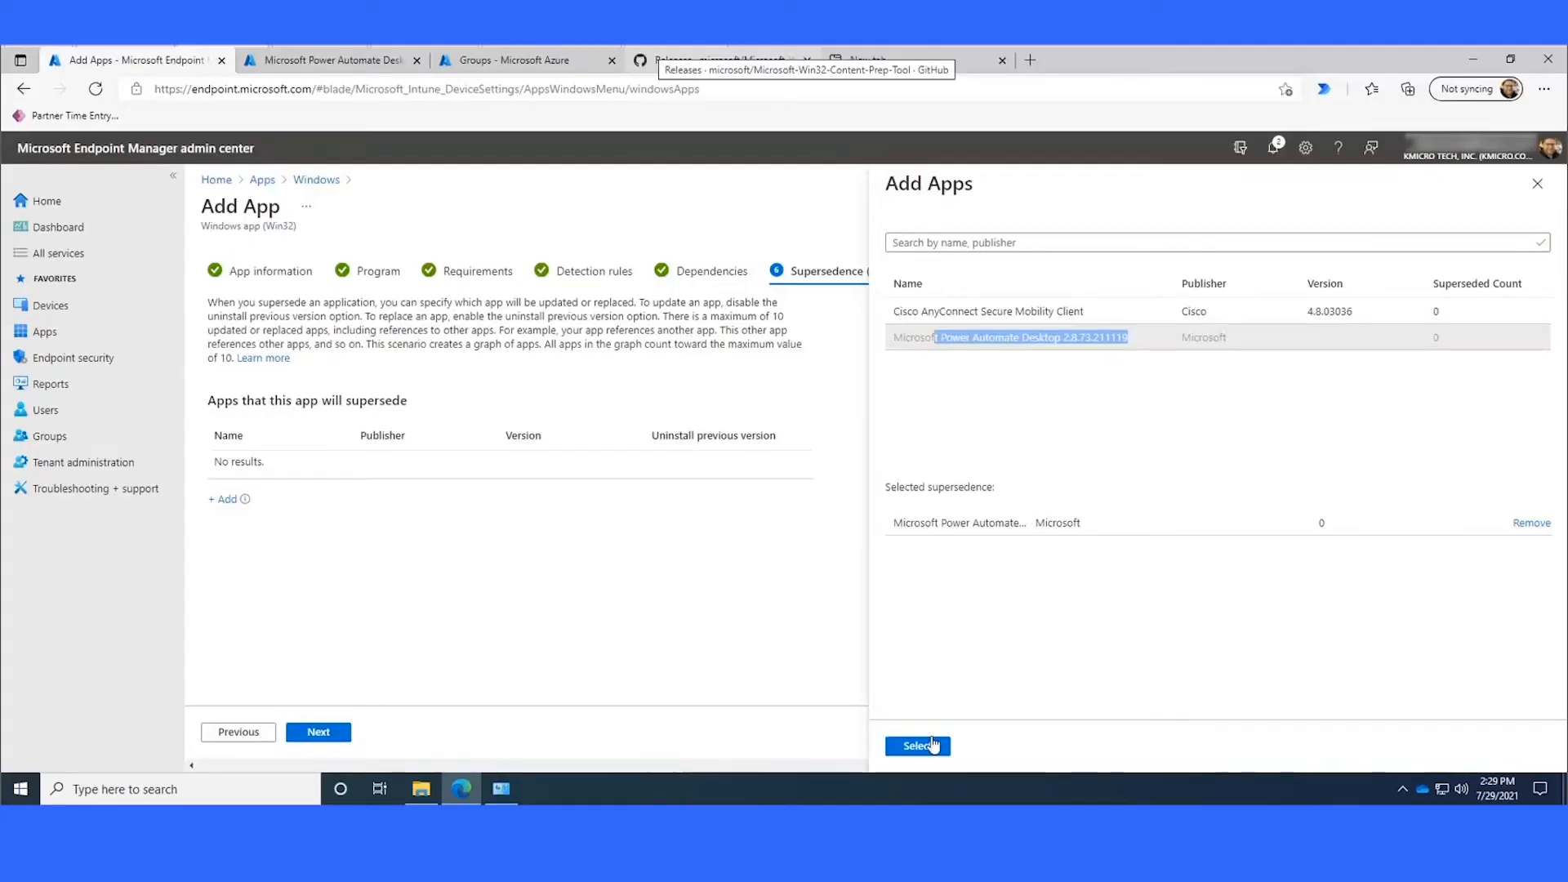
pyautogui.click(918, 746)
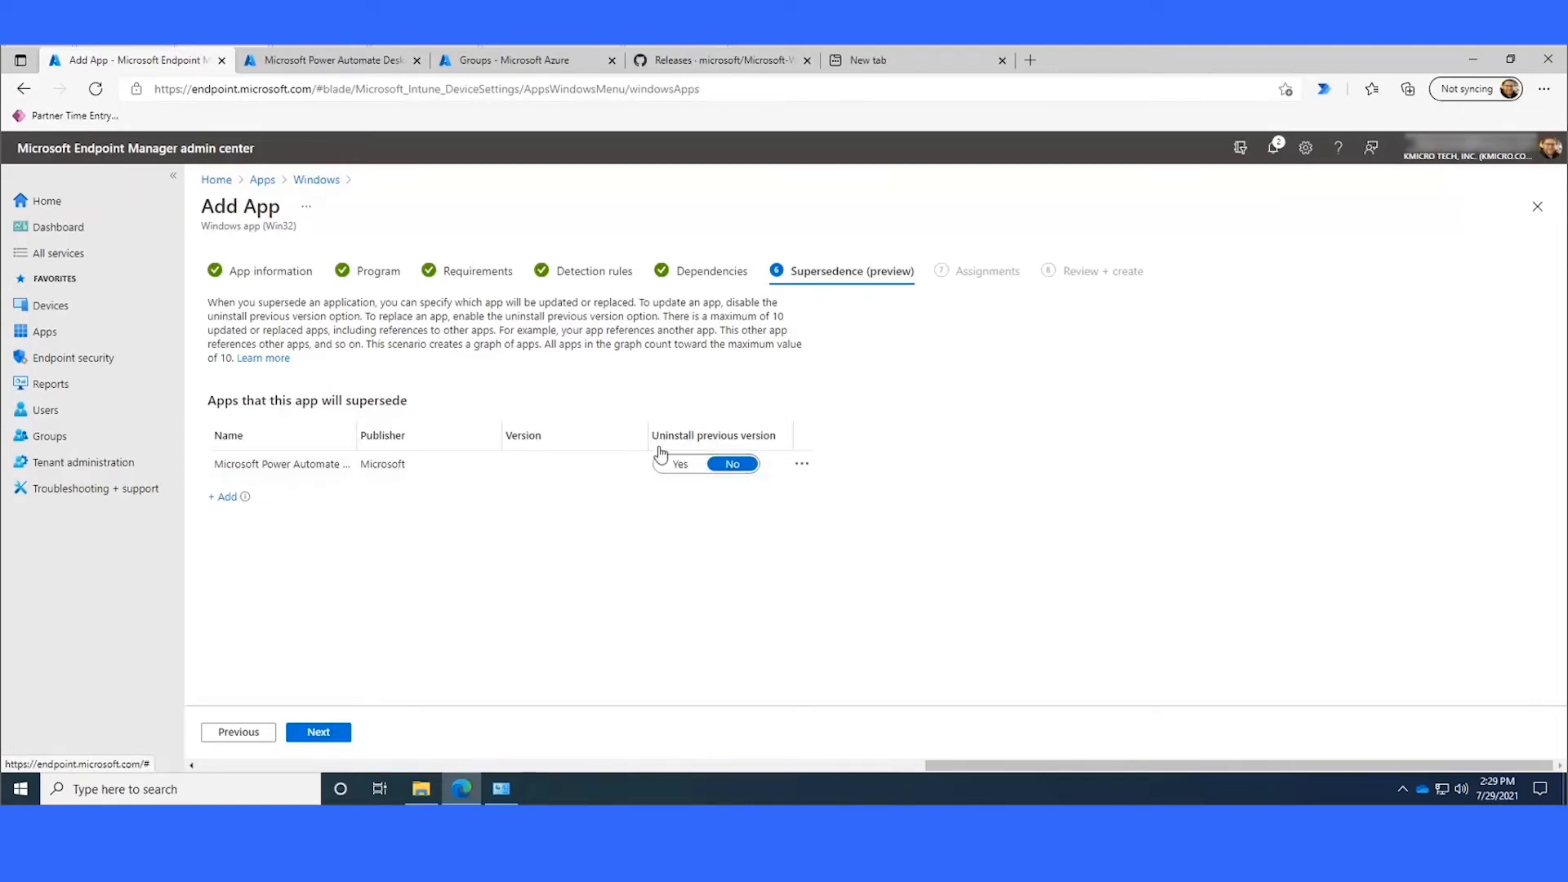
# Step: Leave Uninstall previous version set to No for the superseded app and continue to Assignments
pyautogui.click(678, 464)
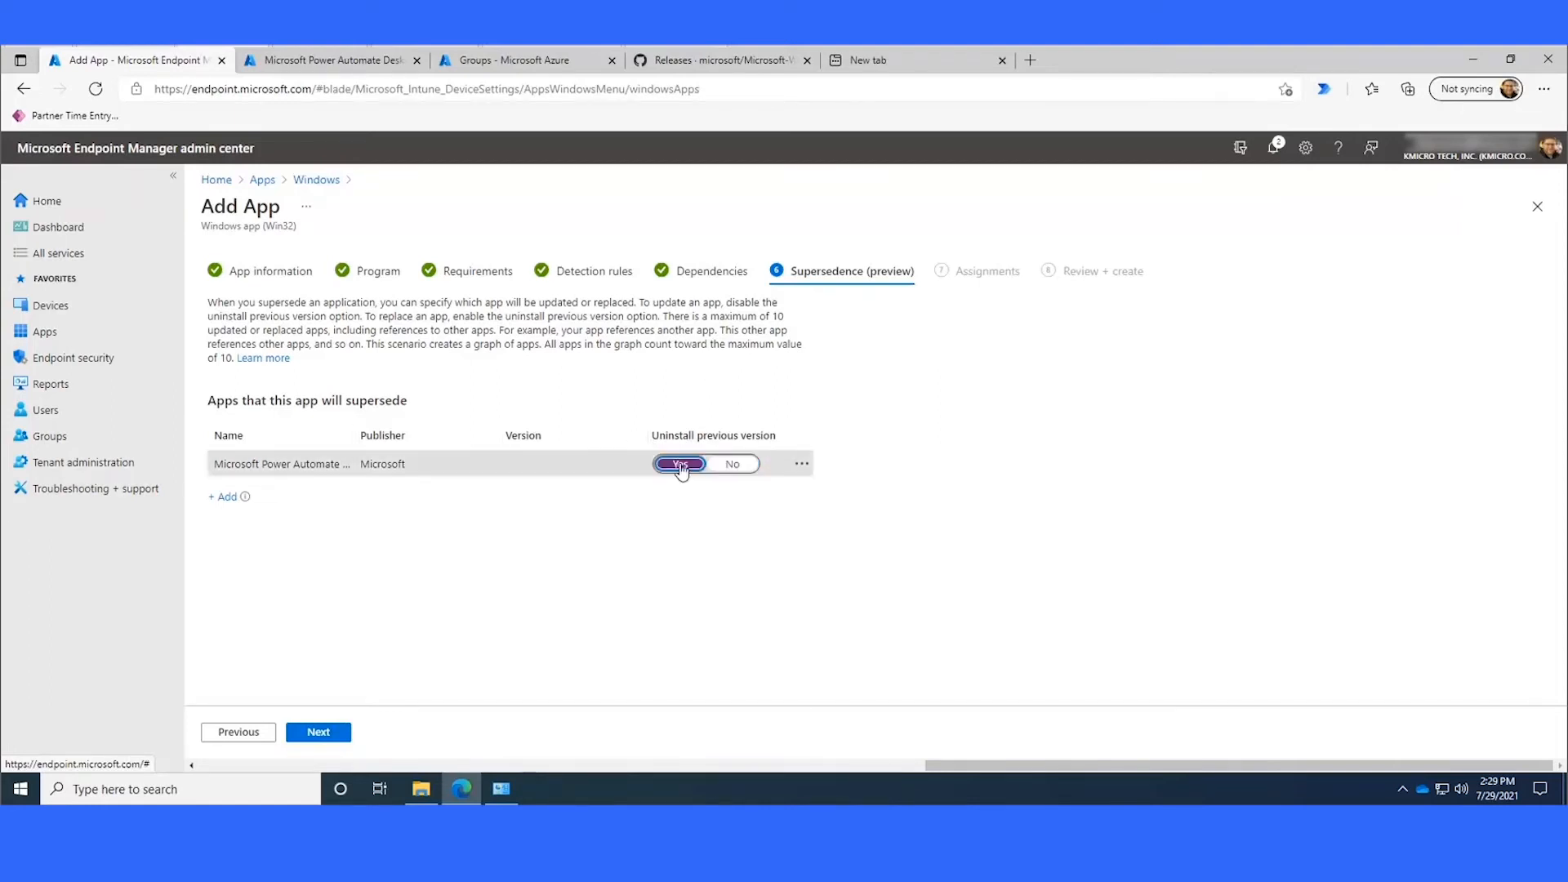
pyautogui.click(733, 464)
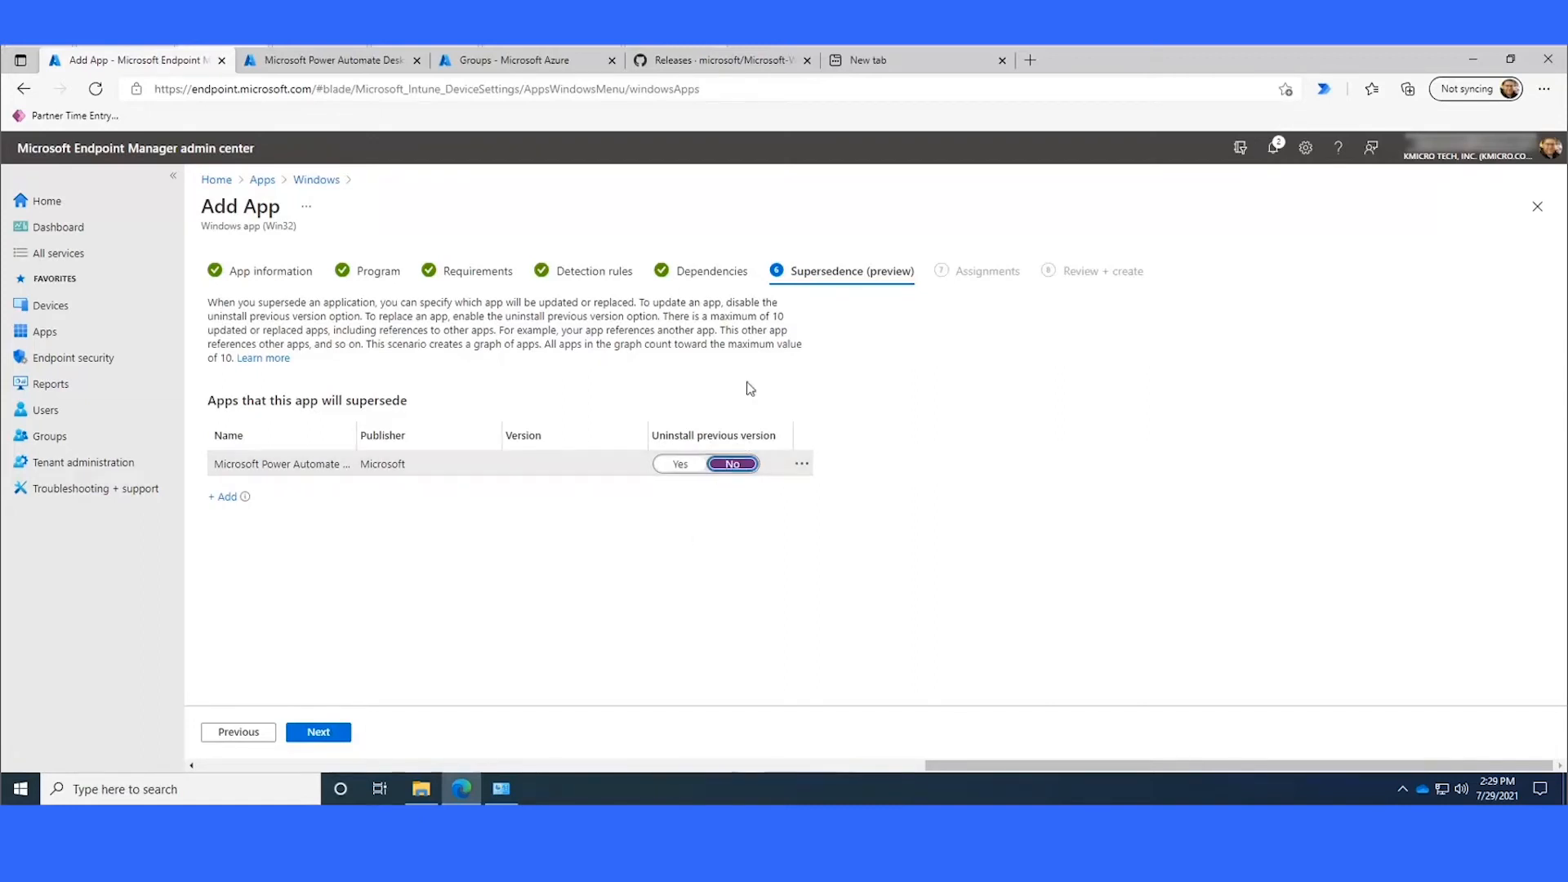
pyautogui.click(319, 731)
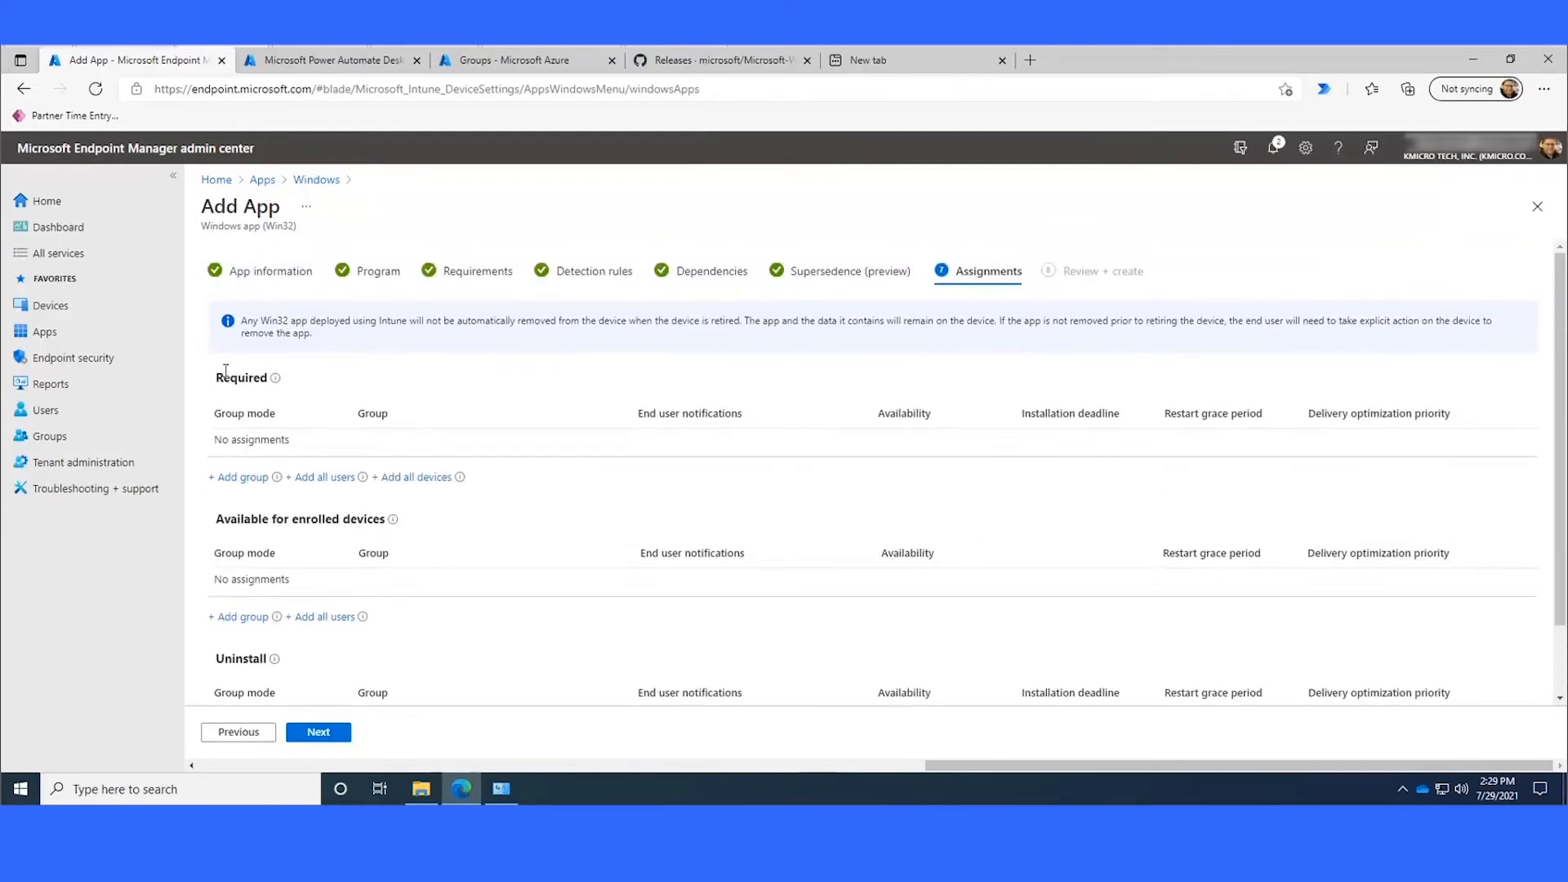
# Step: Examine the Required, Available for enrolled devices and Uninstall assignment sections
pyautogui.moveTo(222, 378); pyautogui.dragTo(285, 383)
pyautogui.moveTo(223, 520); pyautogui.dragTo(389, 520)
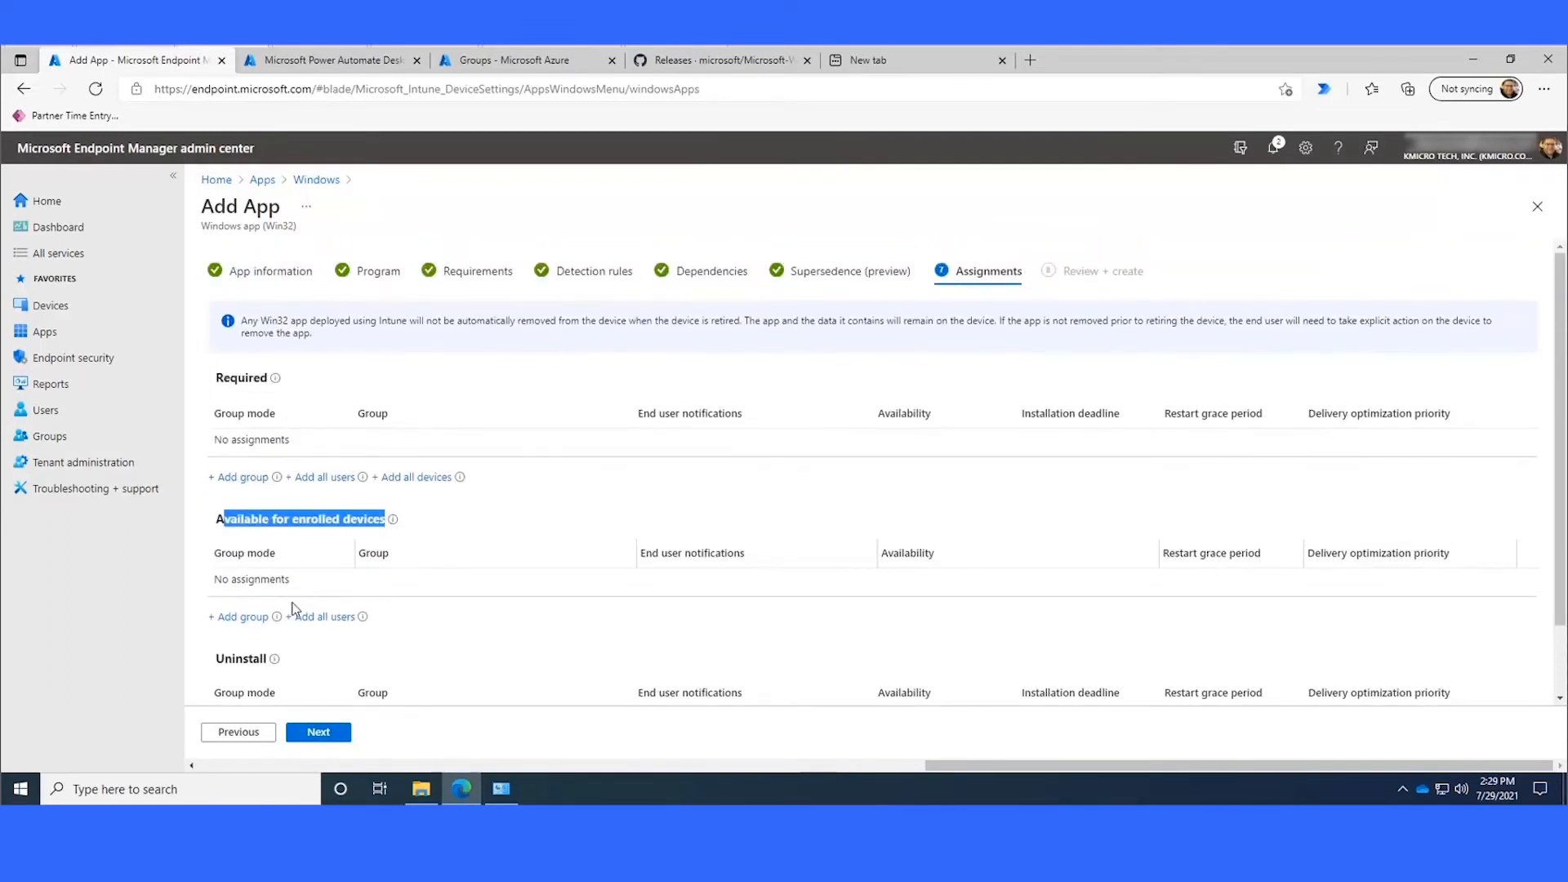
pyautogui.scroll(-1, 239, 581)
pyautogui.moveTo(224, 578); pyautogui.dragTo(267, 578)
pyautogui.scroll(1, 268, 578)
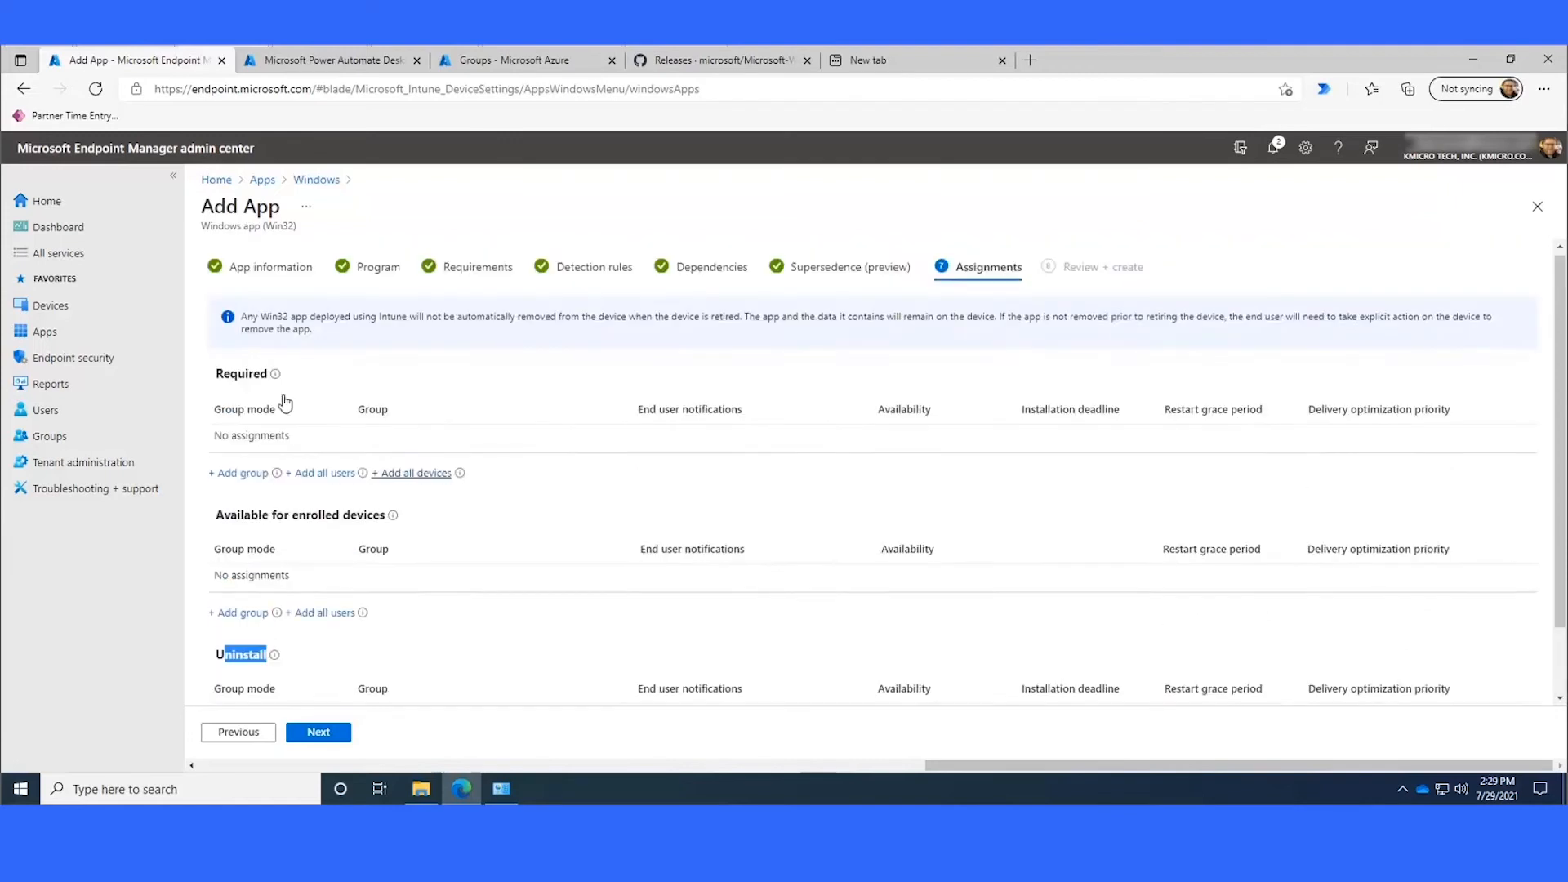
pyautogui.moveTo(223, 377); pyautogui.dragTo(267, 380)
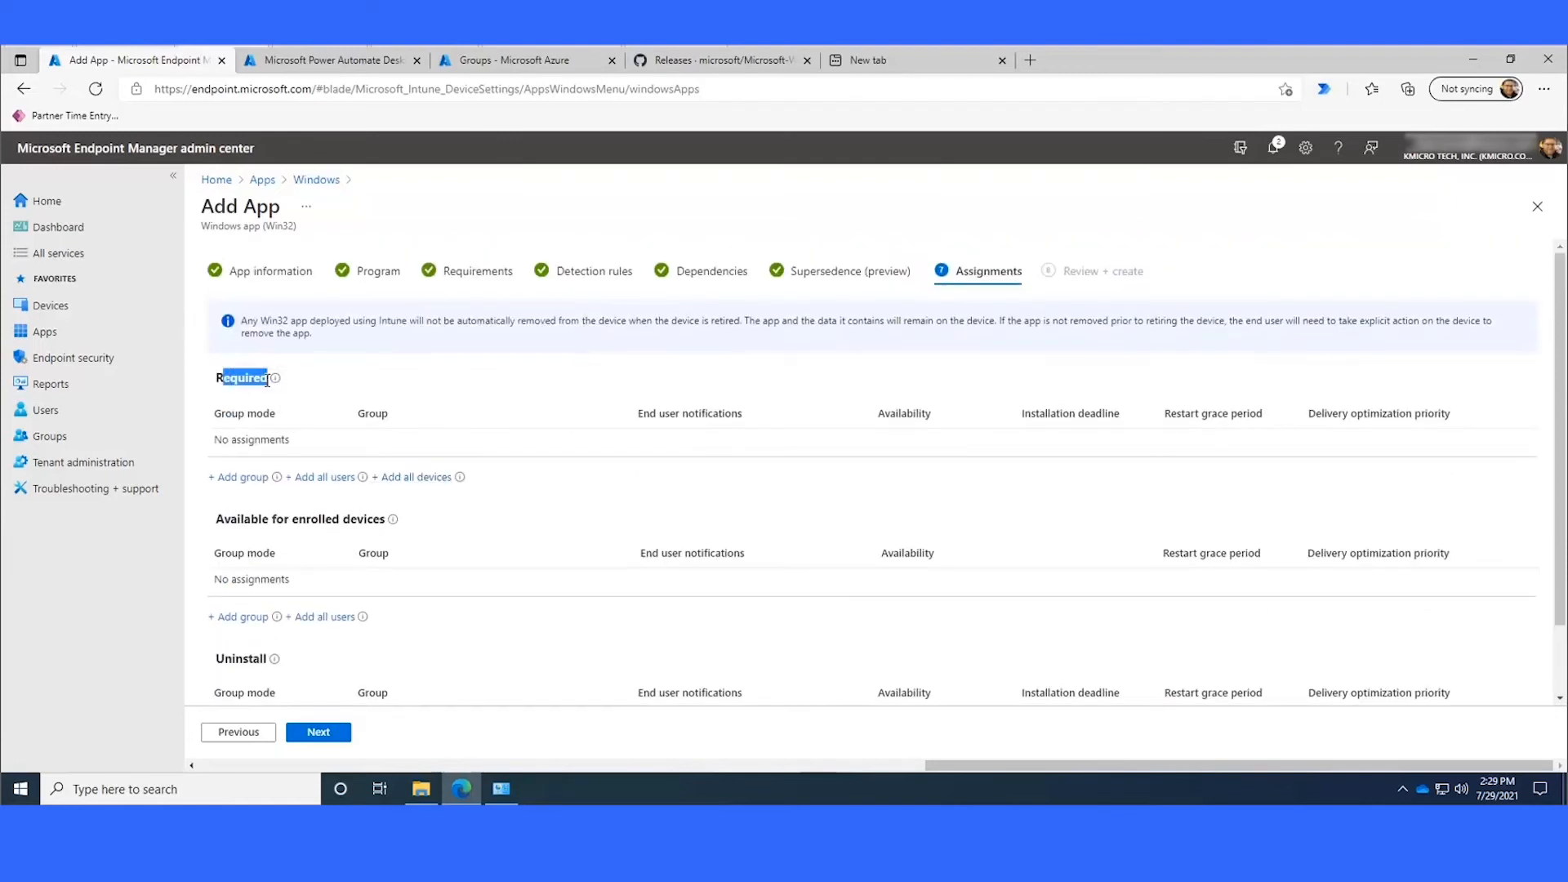
pyautogui.click(268, 380)
pyautogui.moveTo(270, 382); pyautogui.dragTo(221, 380)
pyautogui.moveTo(215, 520); pyautogui.dragTo(379, 525)
pyautogui.click(385, 524)
# Step: Open the Company Portal app on the device and move its window clear of the assignment section headings
pyautogui.click(18, 792)
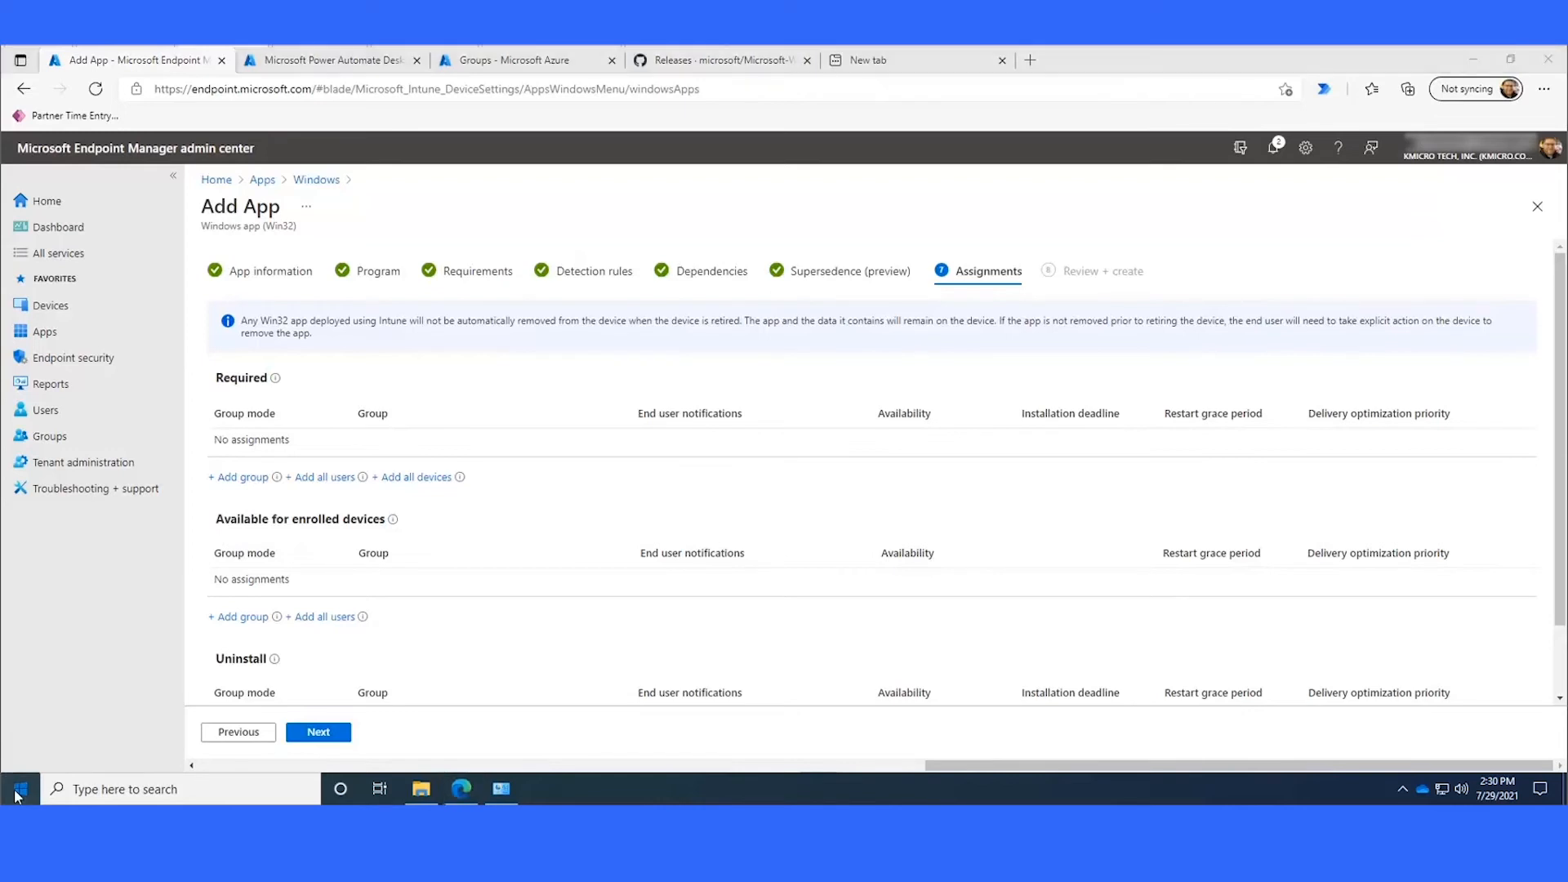
pyautogui.write('comp')
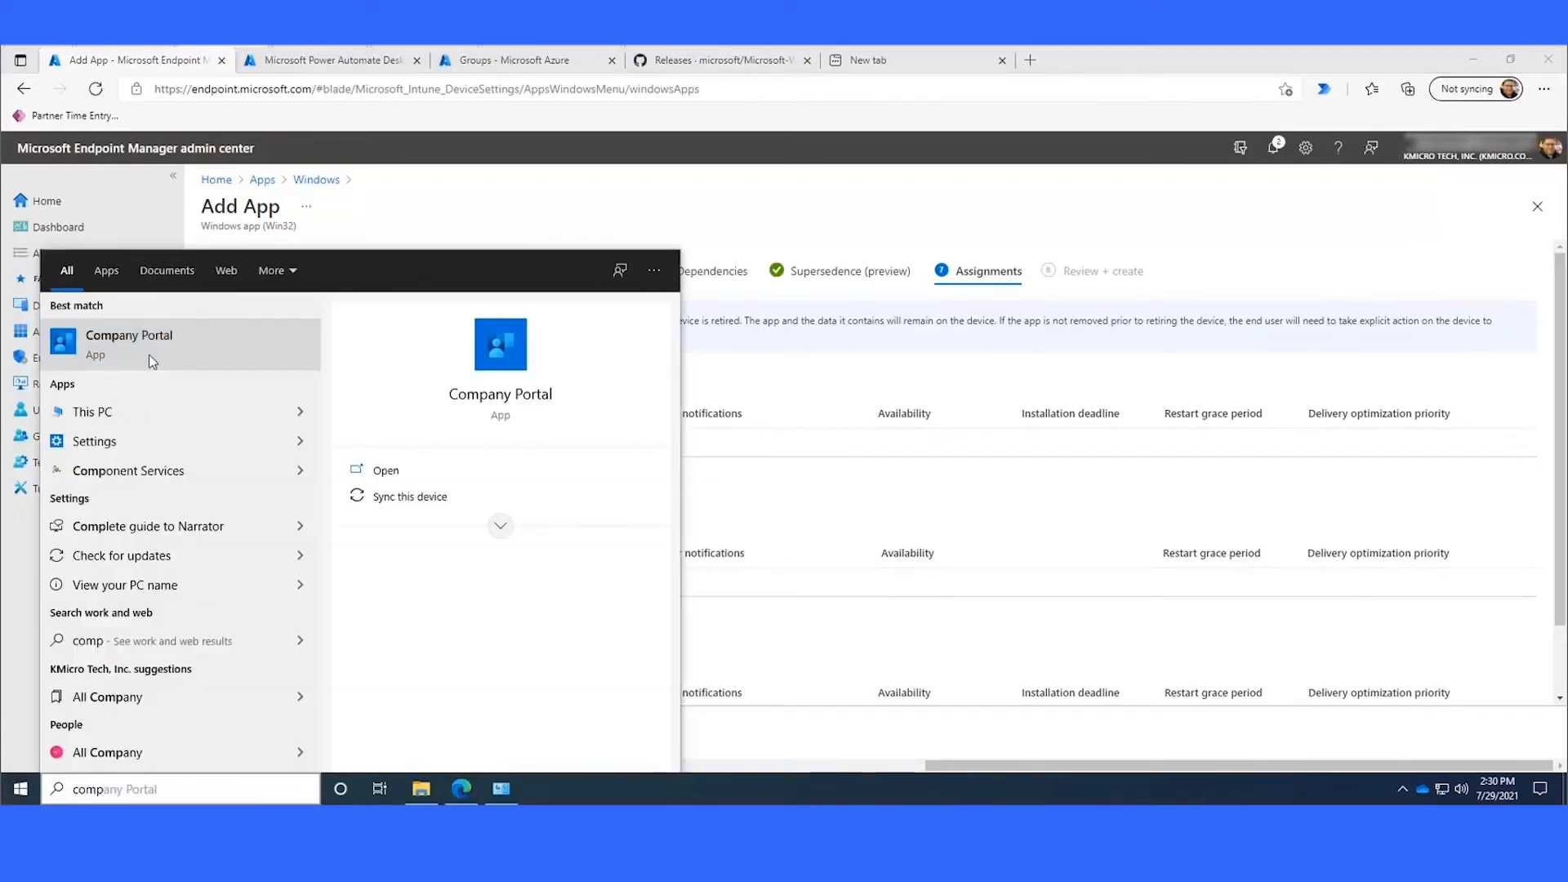
pyautogui.click(148, 355)
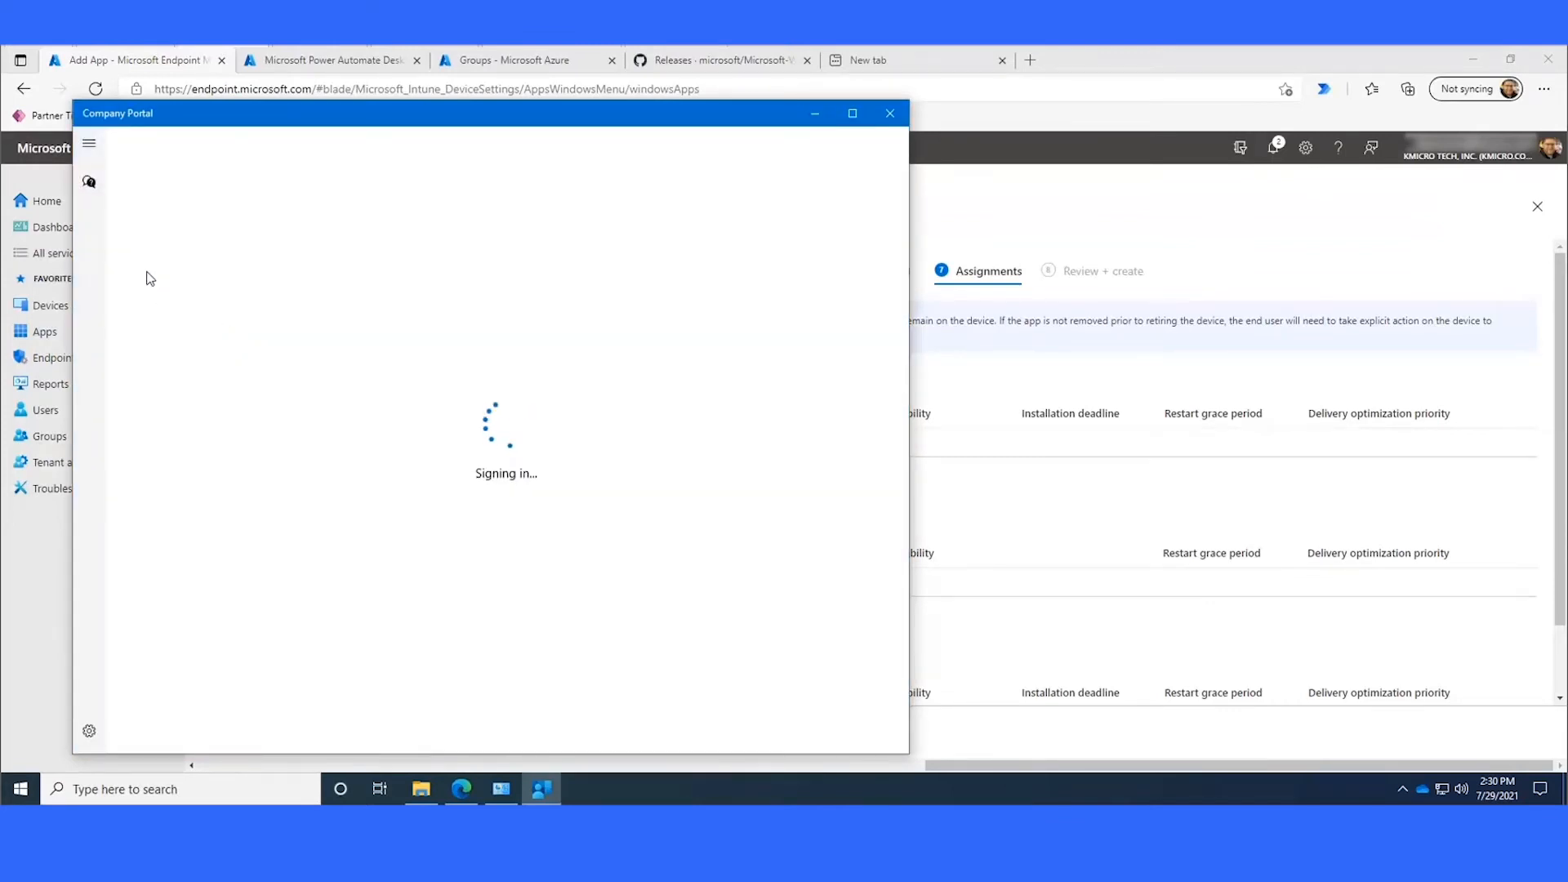
pyautogui.moveTo(210, 121); pyautogui.dragTo(675, 129)
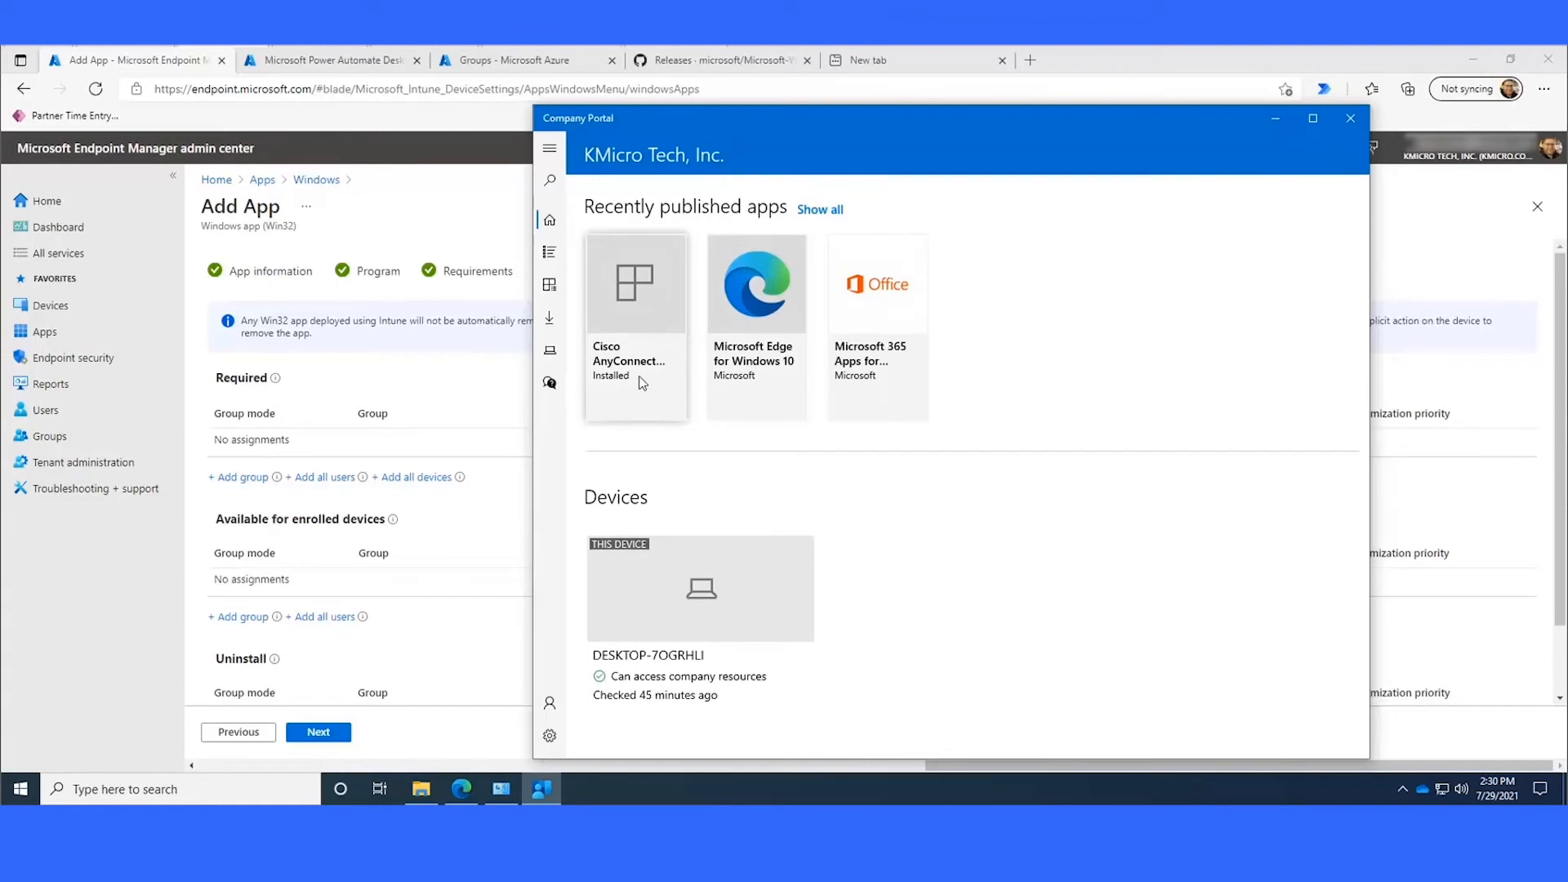
# Step: Open the Microsoft Edge for Windows 10 page in Company Portal and examine its install option
pyautogui.click(767, 373)
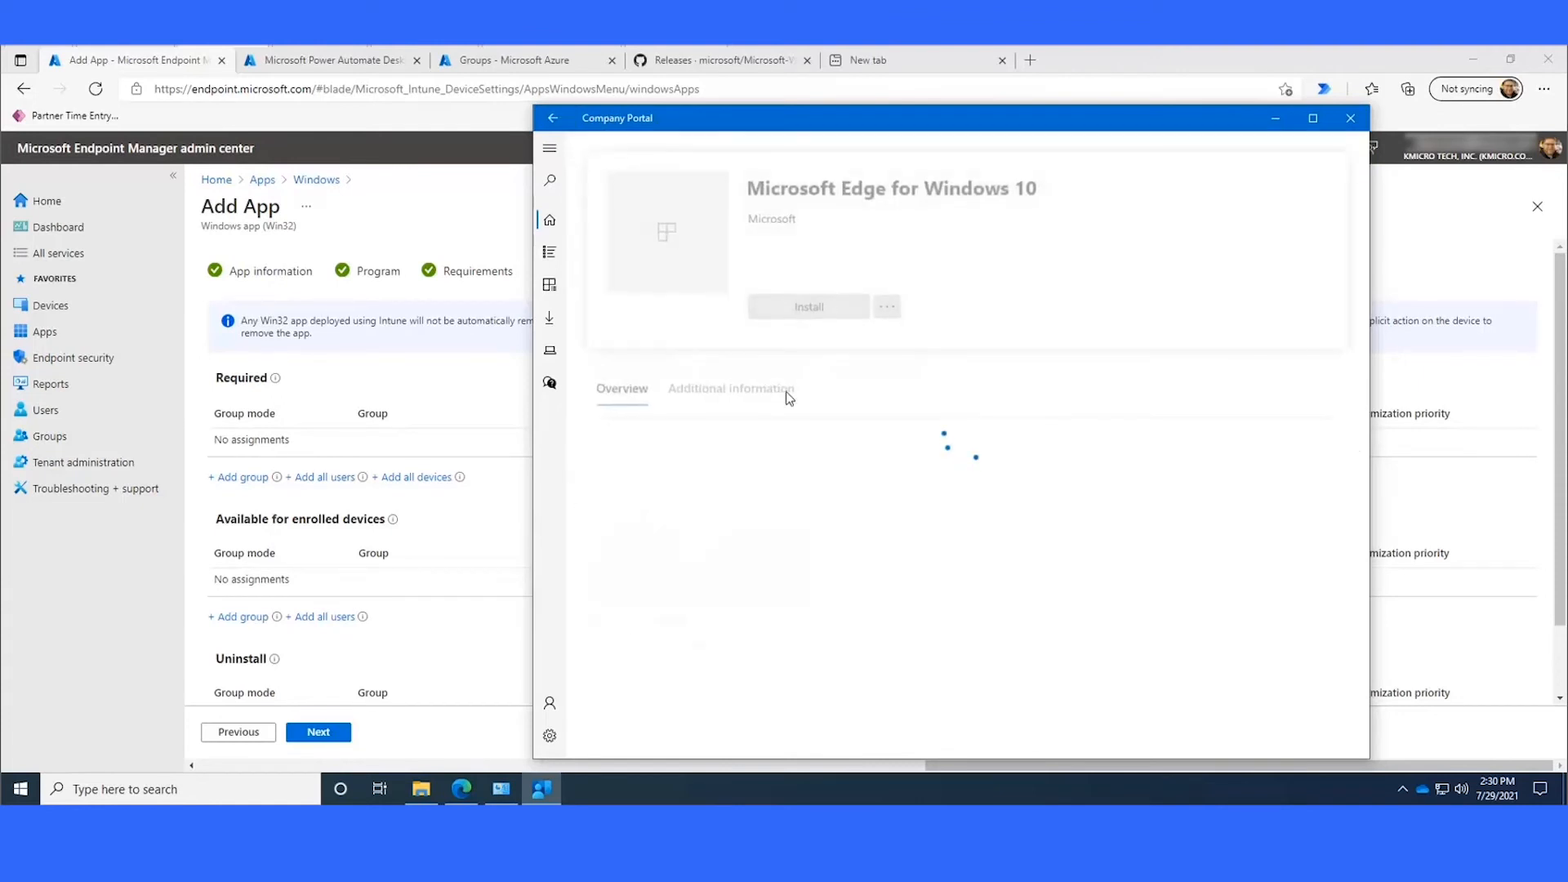
pyautogui.click(825, 302)
pyautogui.click(795, 305)
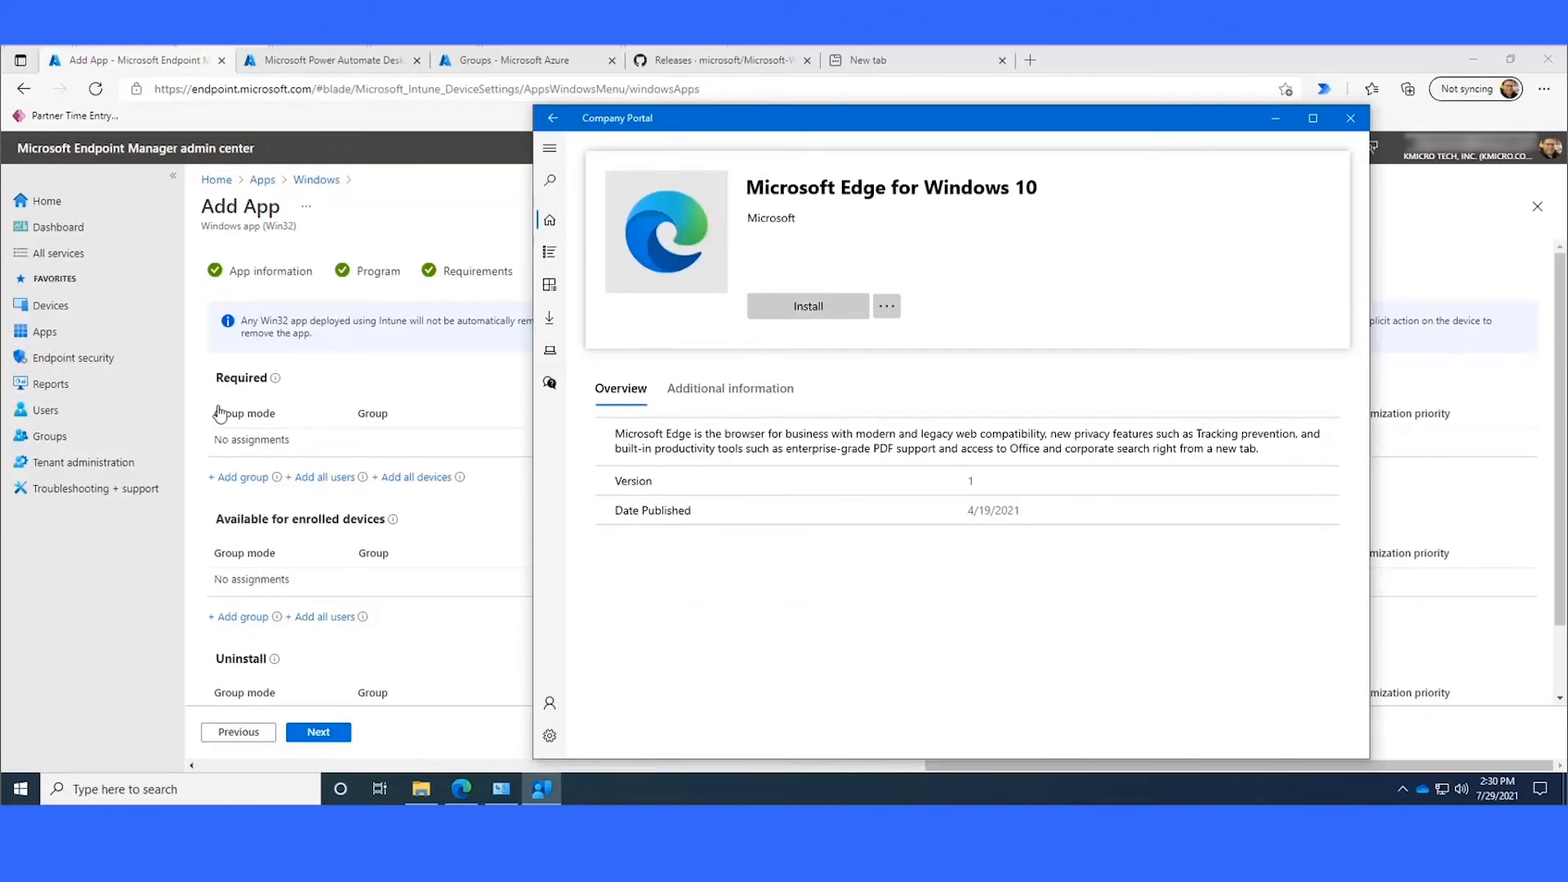
pyautogui.click(788, 309)
# Step: Return to the Add App page in the browser and review the Required and Uninstall assignment sections
pyautogui.click(220, 380)
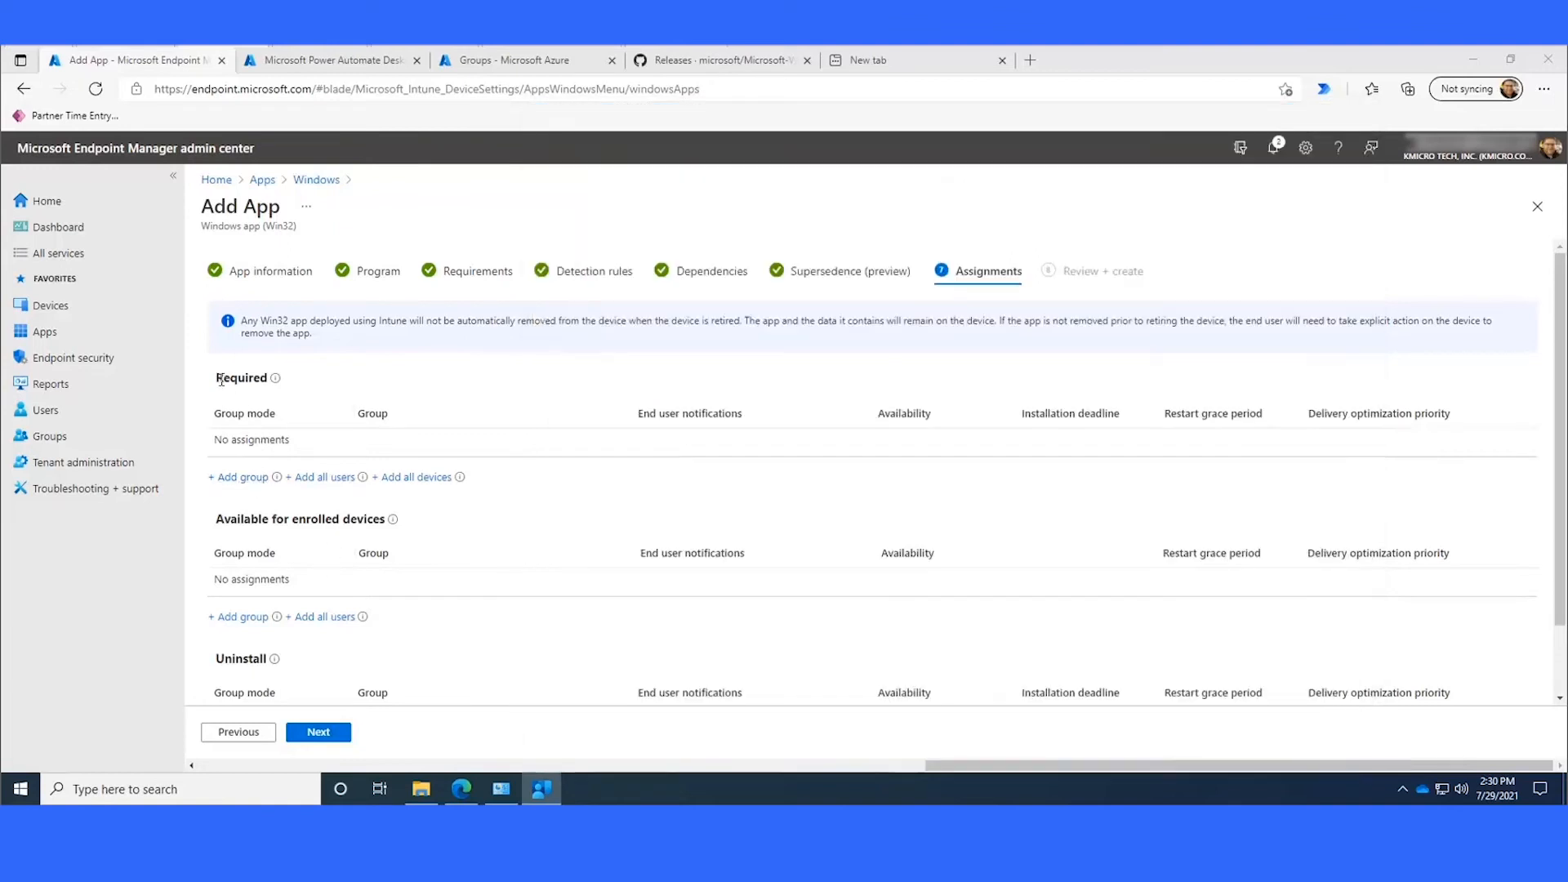
pyautogui.moveTo(216, 377); pyautogui.dragTo(267, 379)
pyautogui.moveTo(217, 659); pyautogui.dragTo(265, 657)
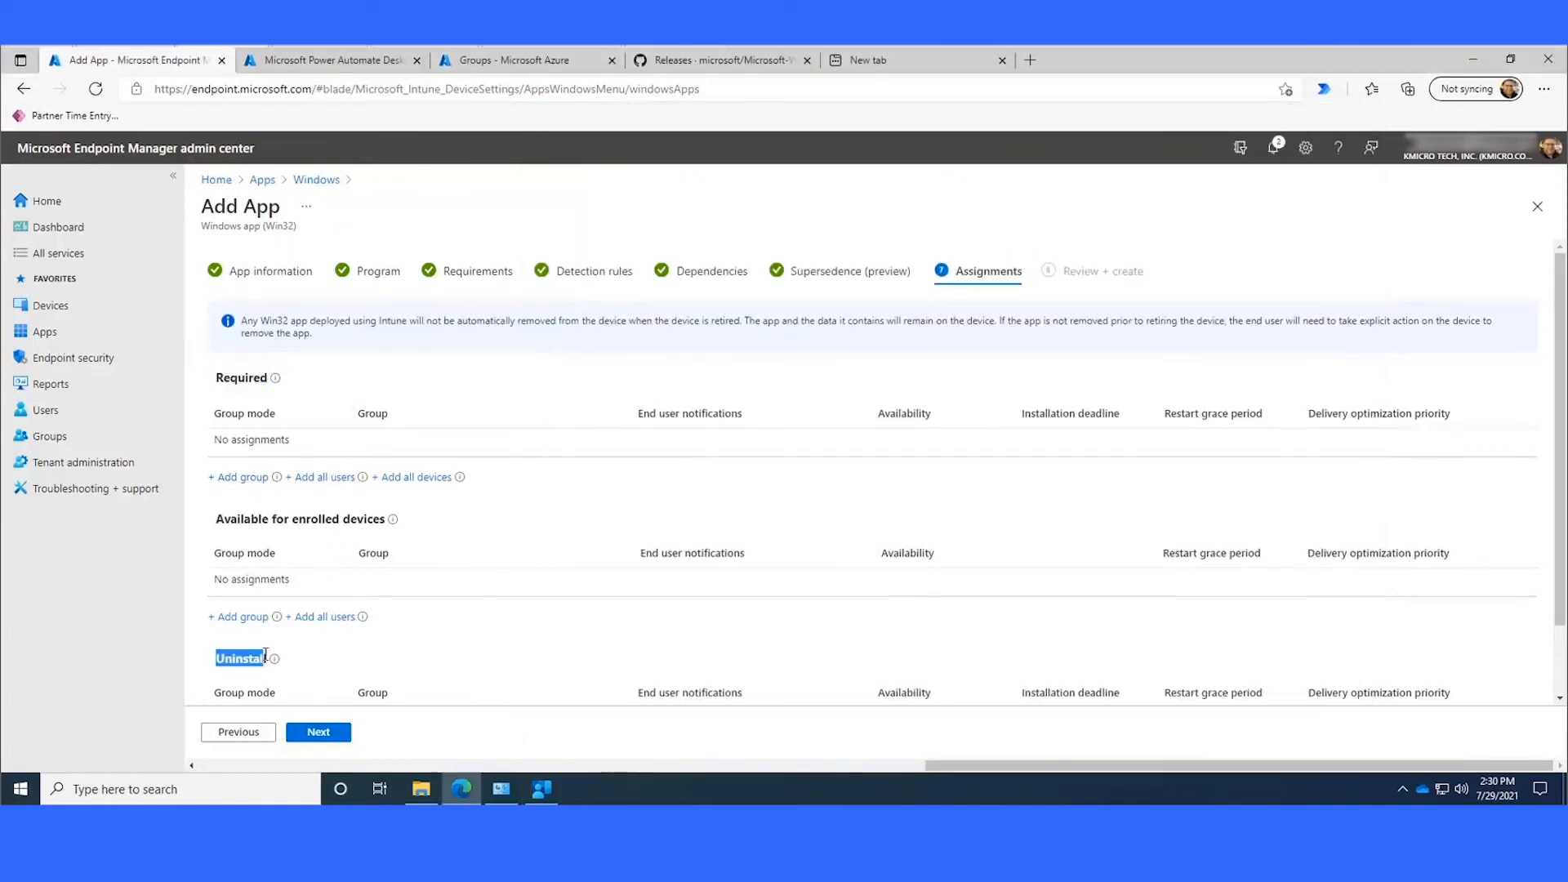
pyautogui.scroll(-1, 270, 670)
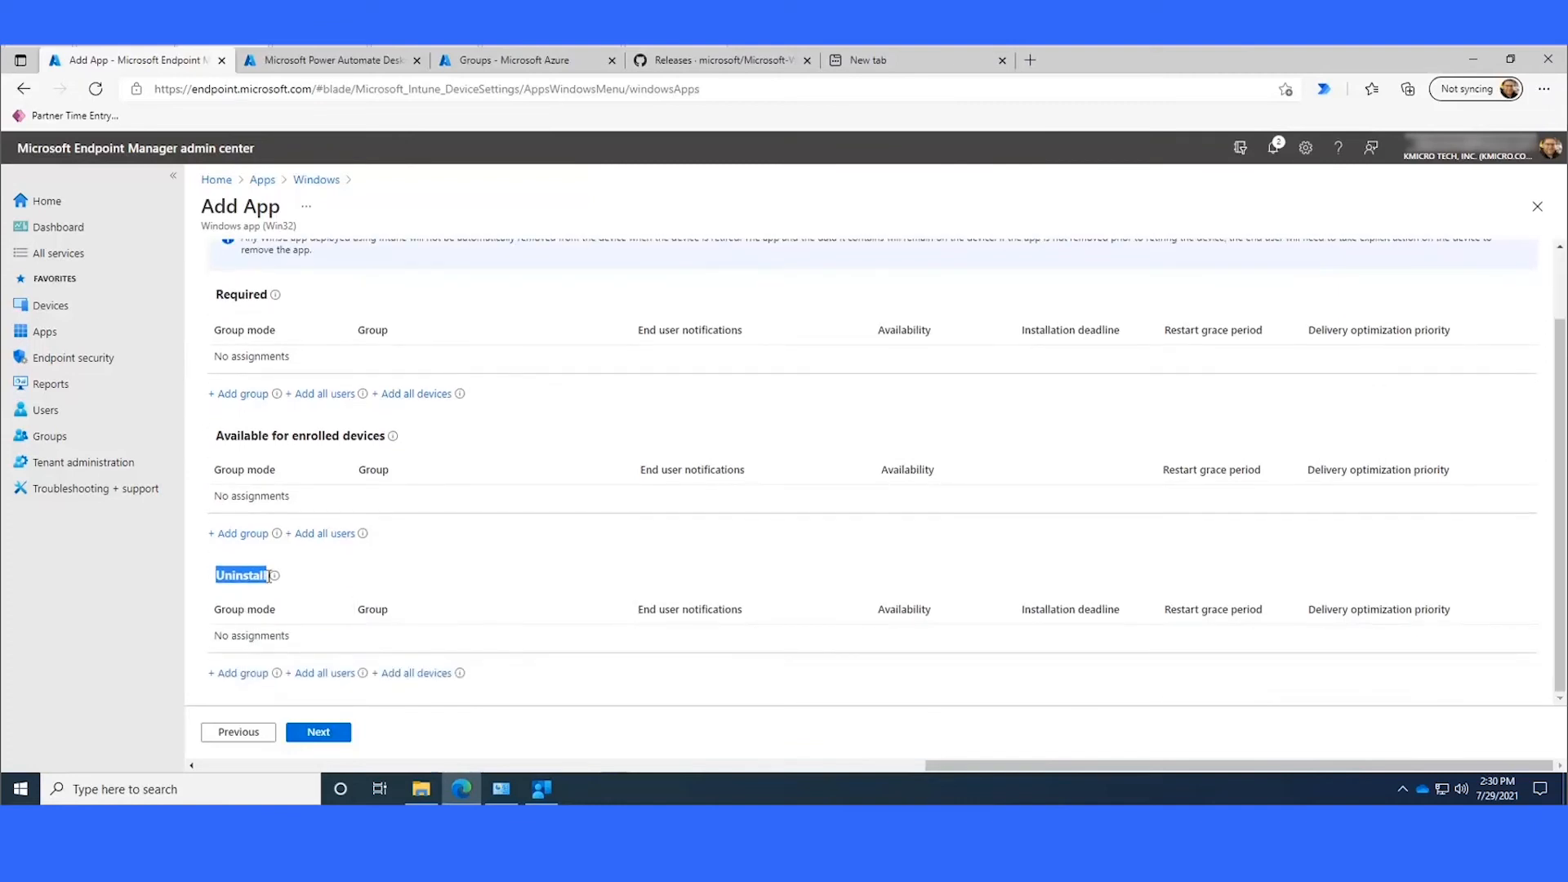
pyautogui.moveTo(271, 585)
pyautogui.click(267, 578)
pyautogui.scroll(1, 264, 589)
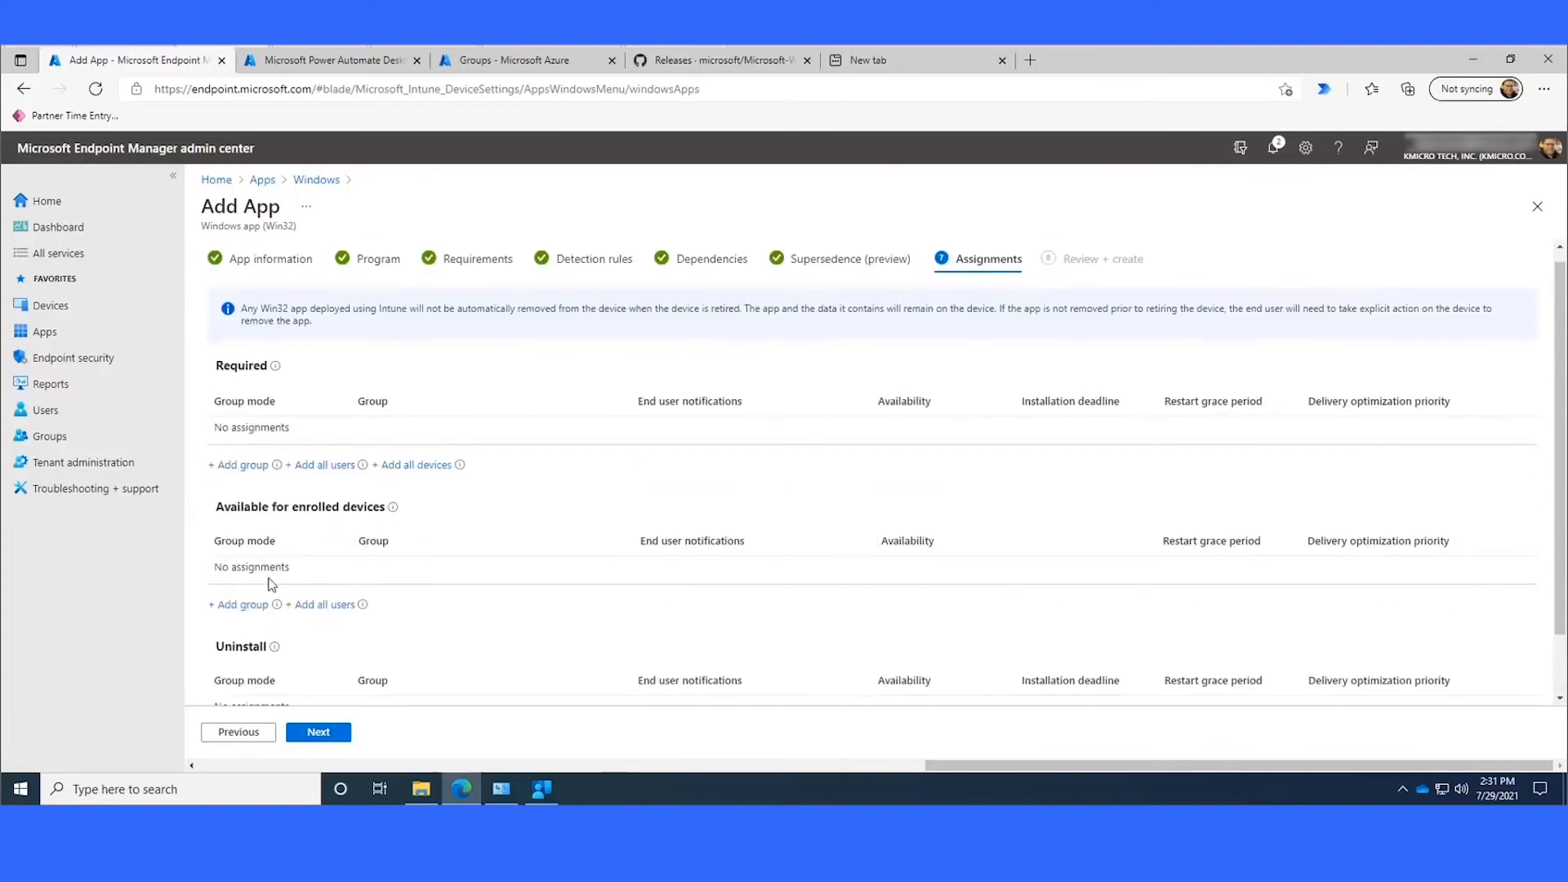
# Step: Assign the app as Required to the Install Power Automate Canaries group, found by searching for "install"
pyautogui.scroll(-1, 277, 570)
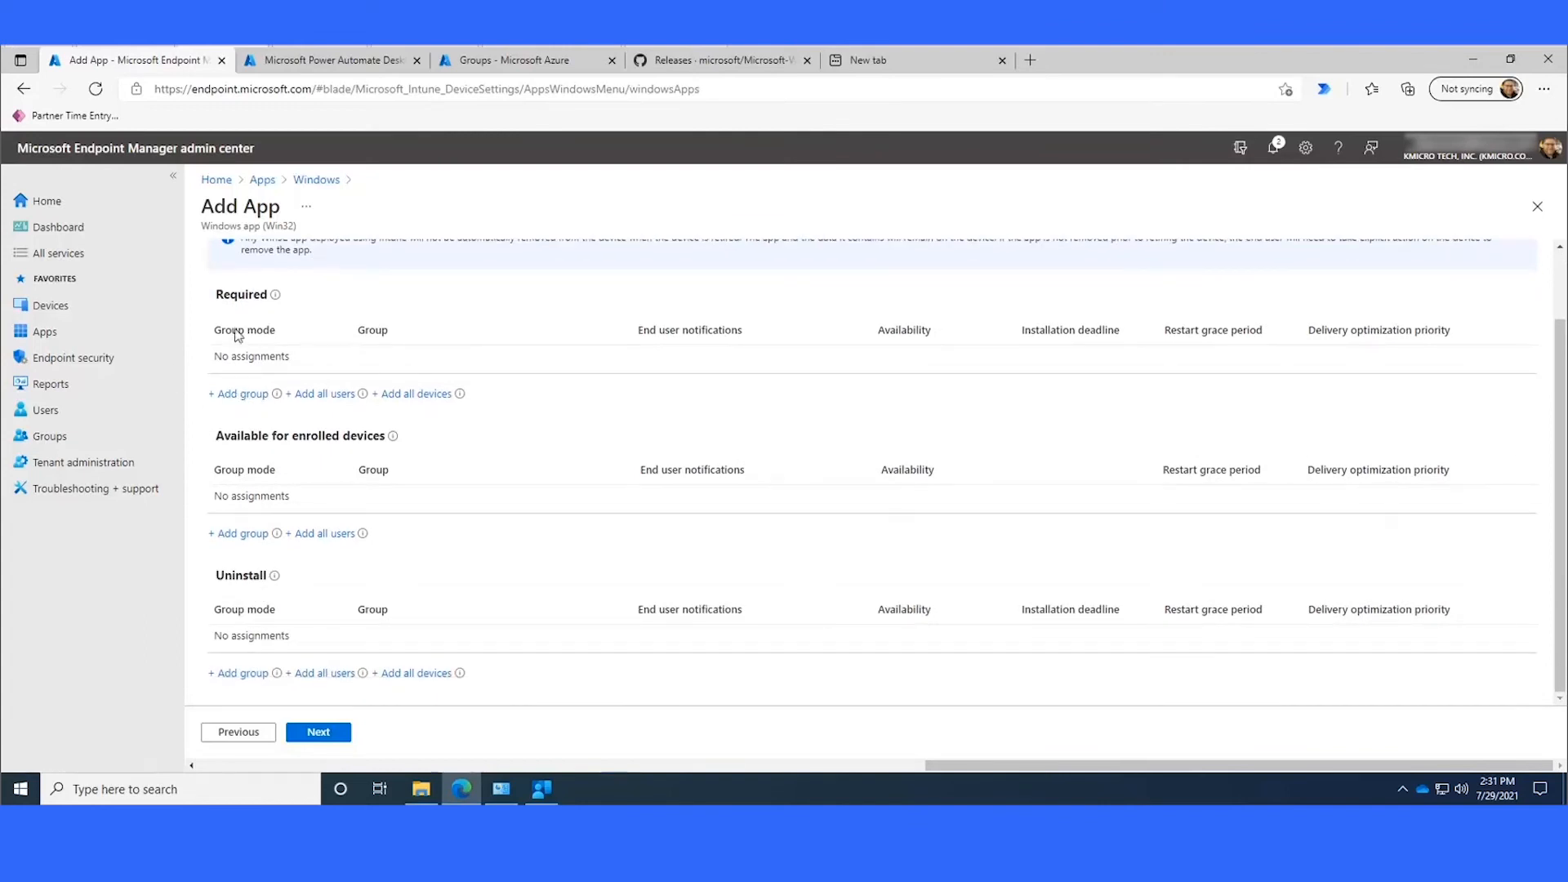
pyautogui.click(235, 396)
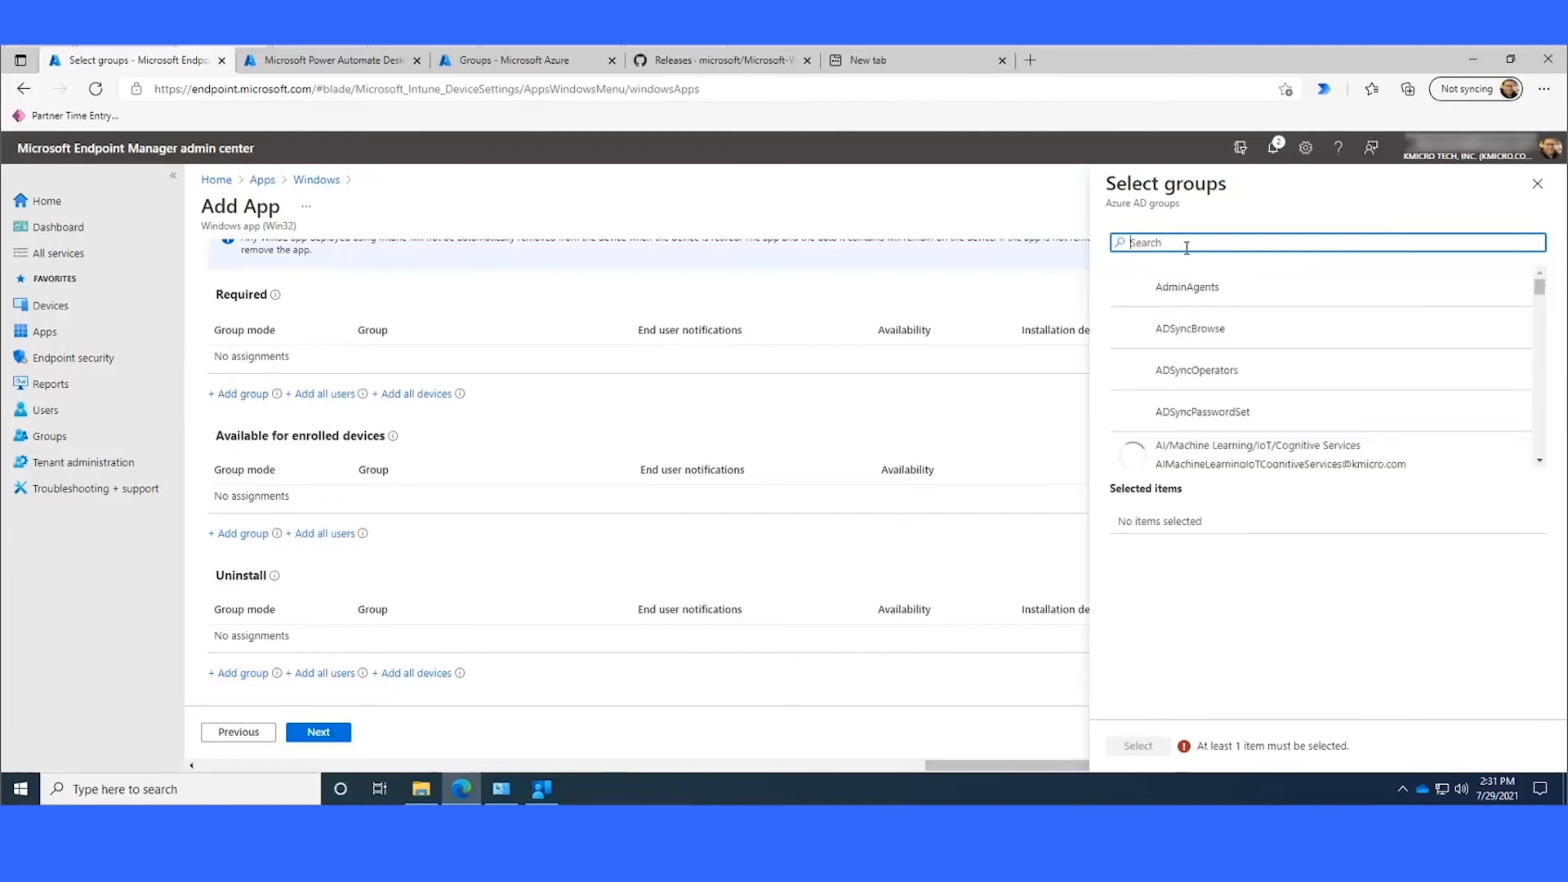
pyautogui.write('install')
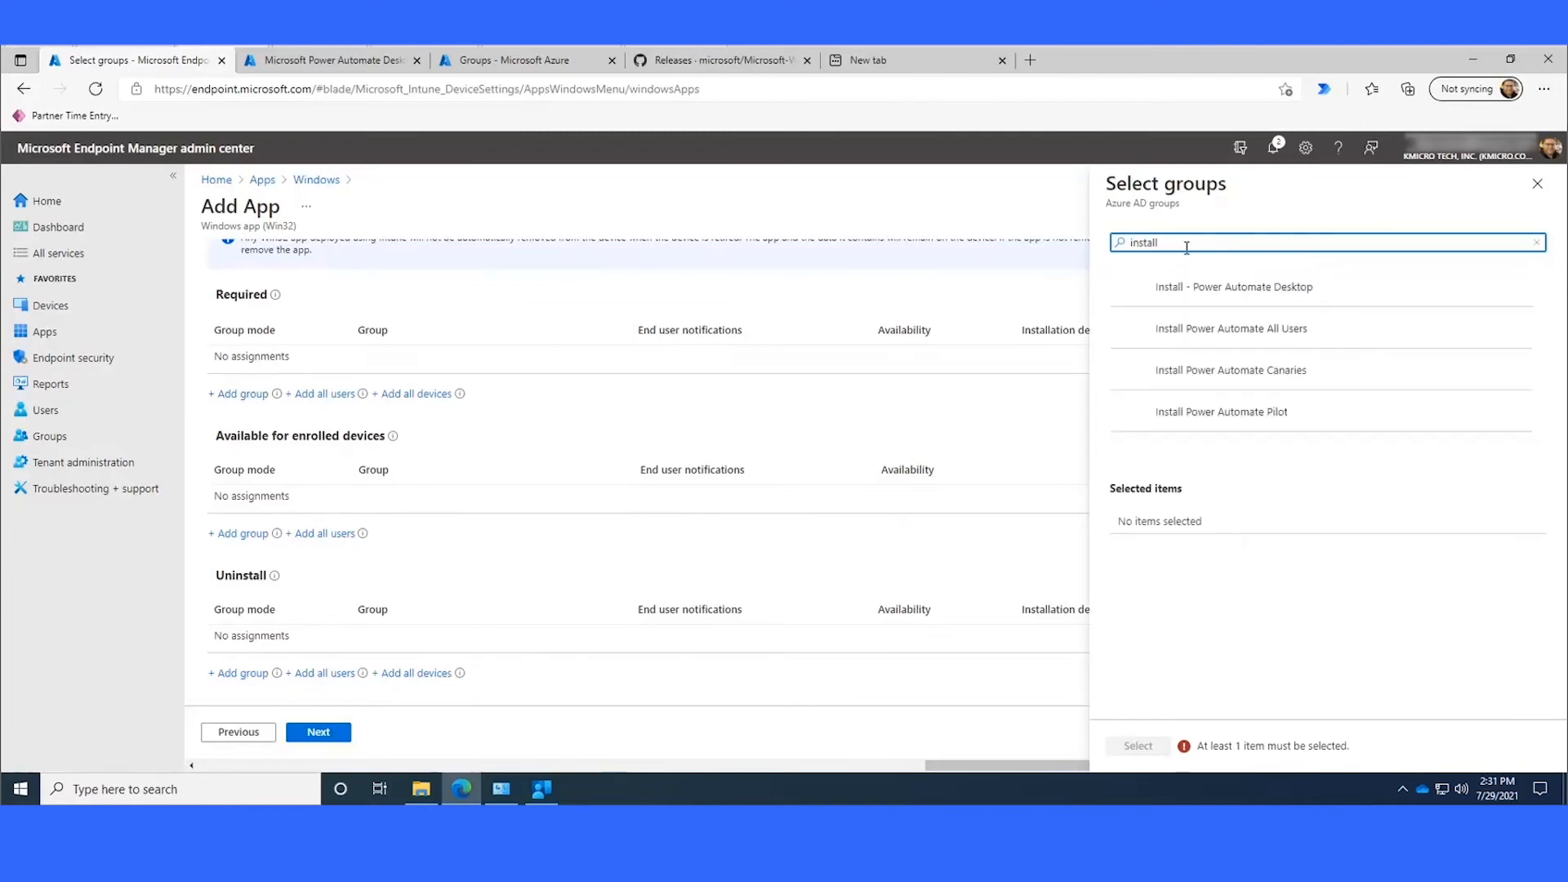
pyautogui.click(1192, 378)
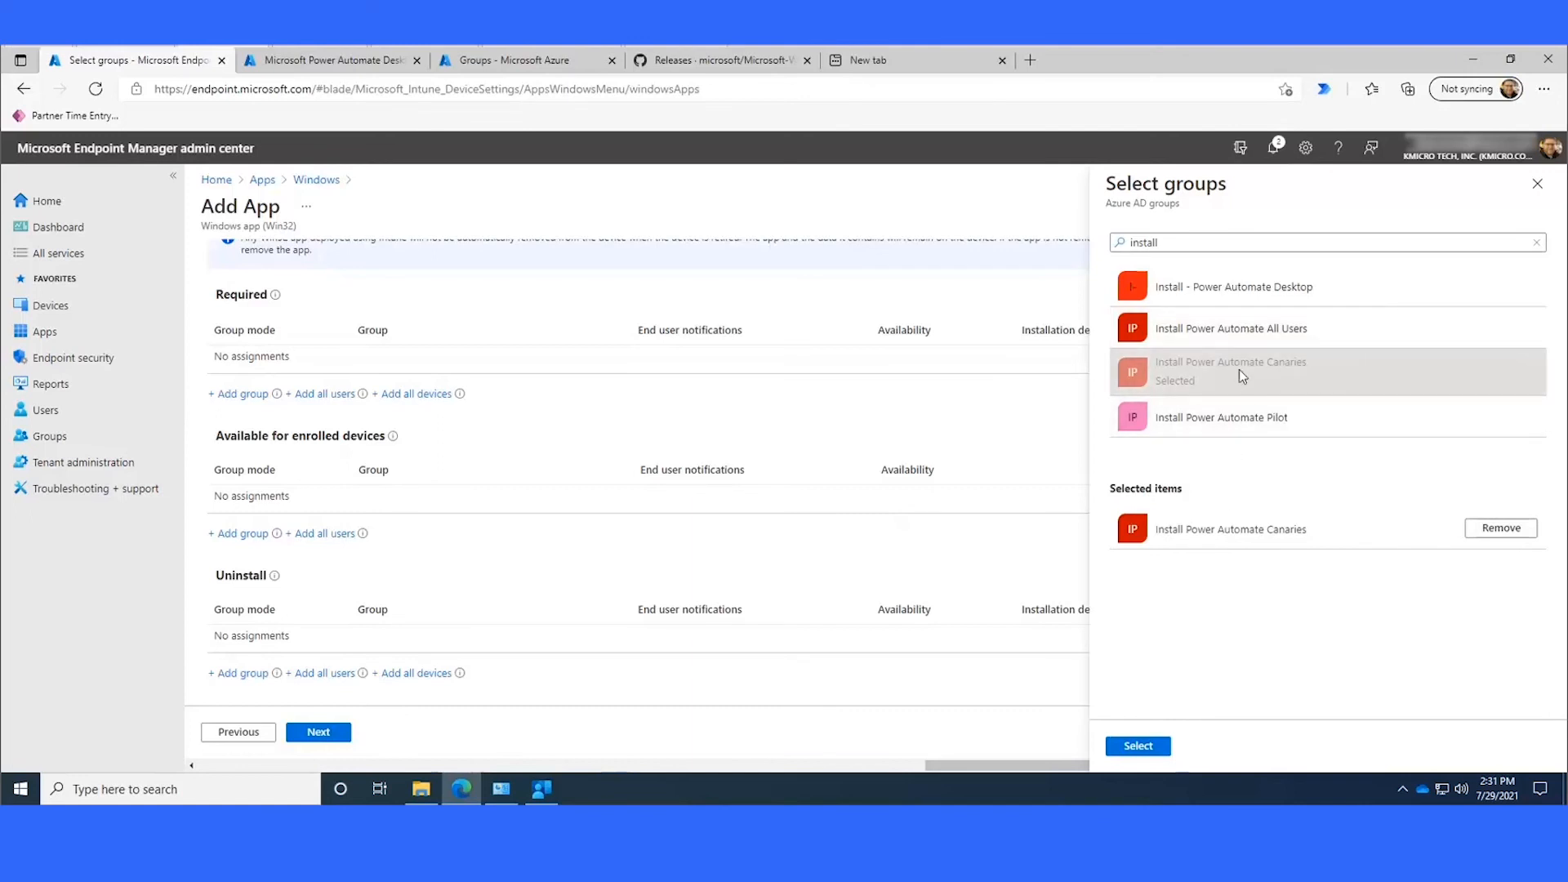
pyautogui.click(1138, 746)
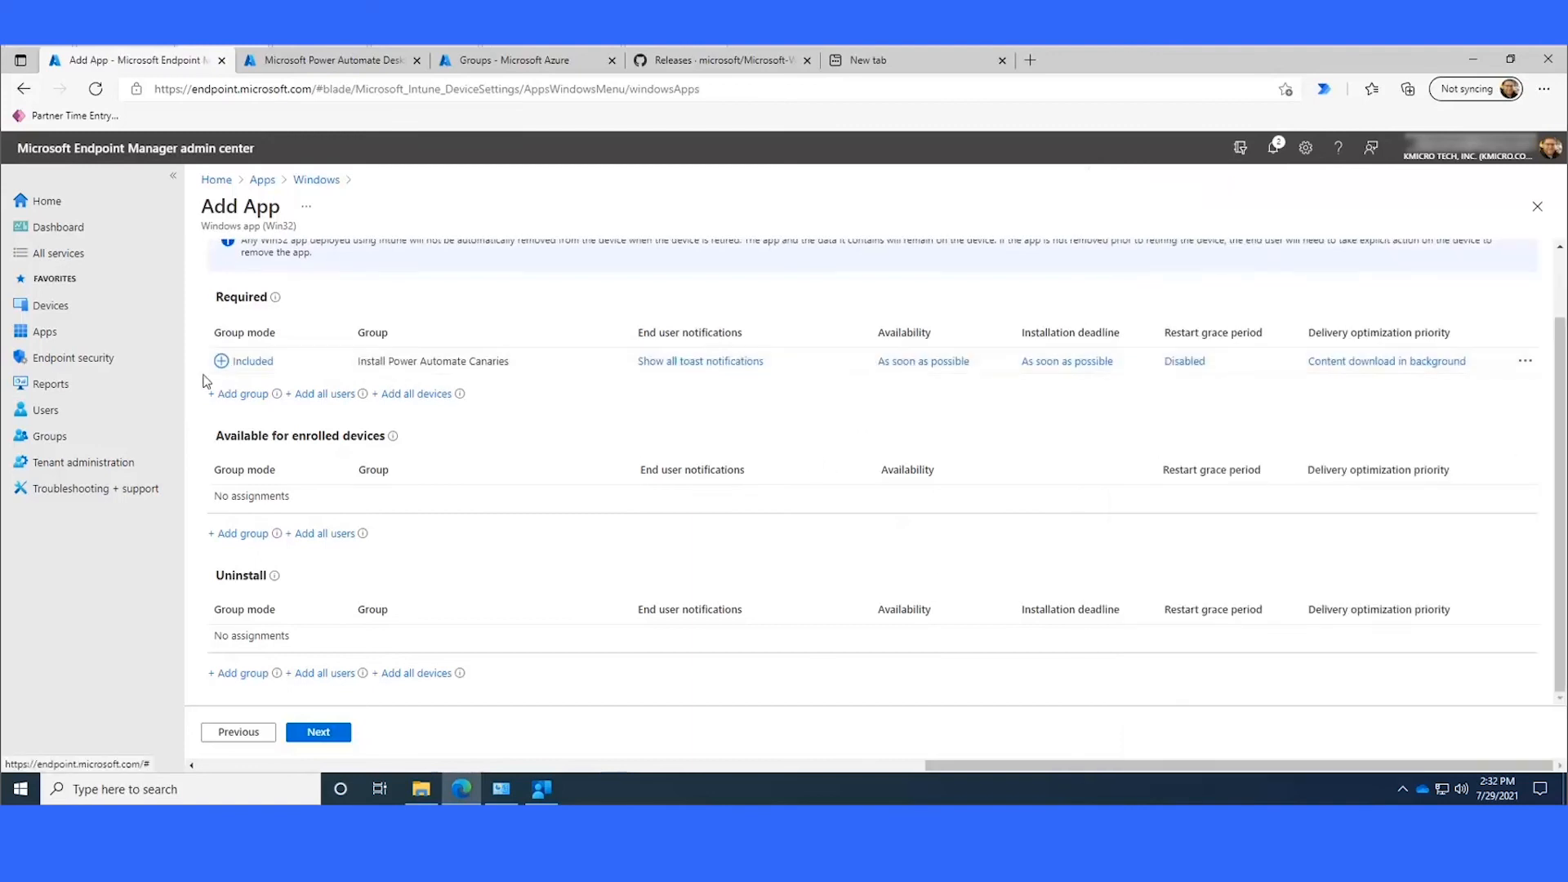
# Step: Review the Required assignment's end user notification setting and open the Windows notification center
pyautogui.scroll(1, 231, 362)
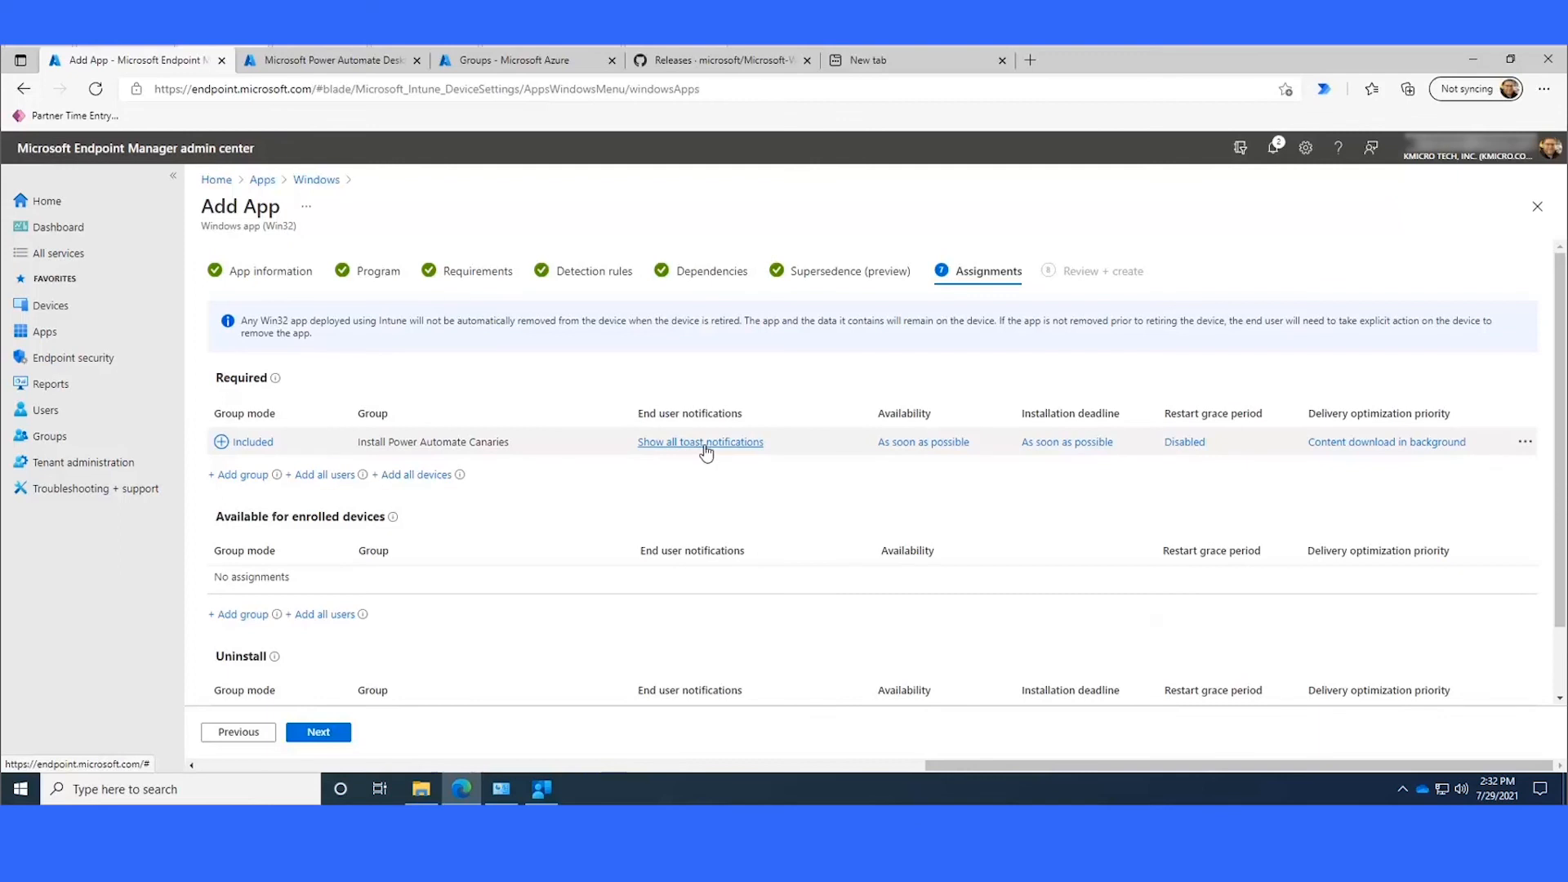
pyautogui.click(1538, 790)
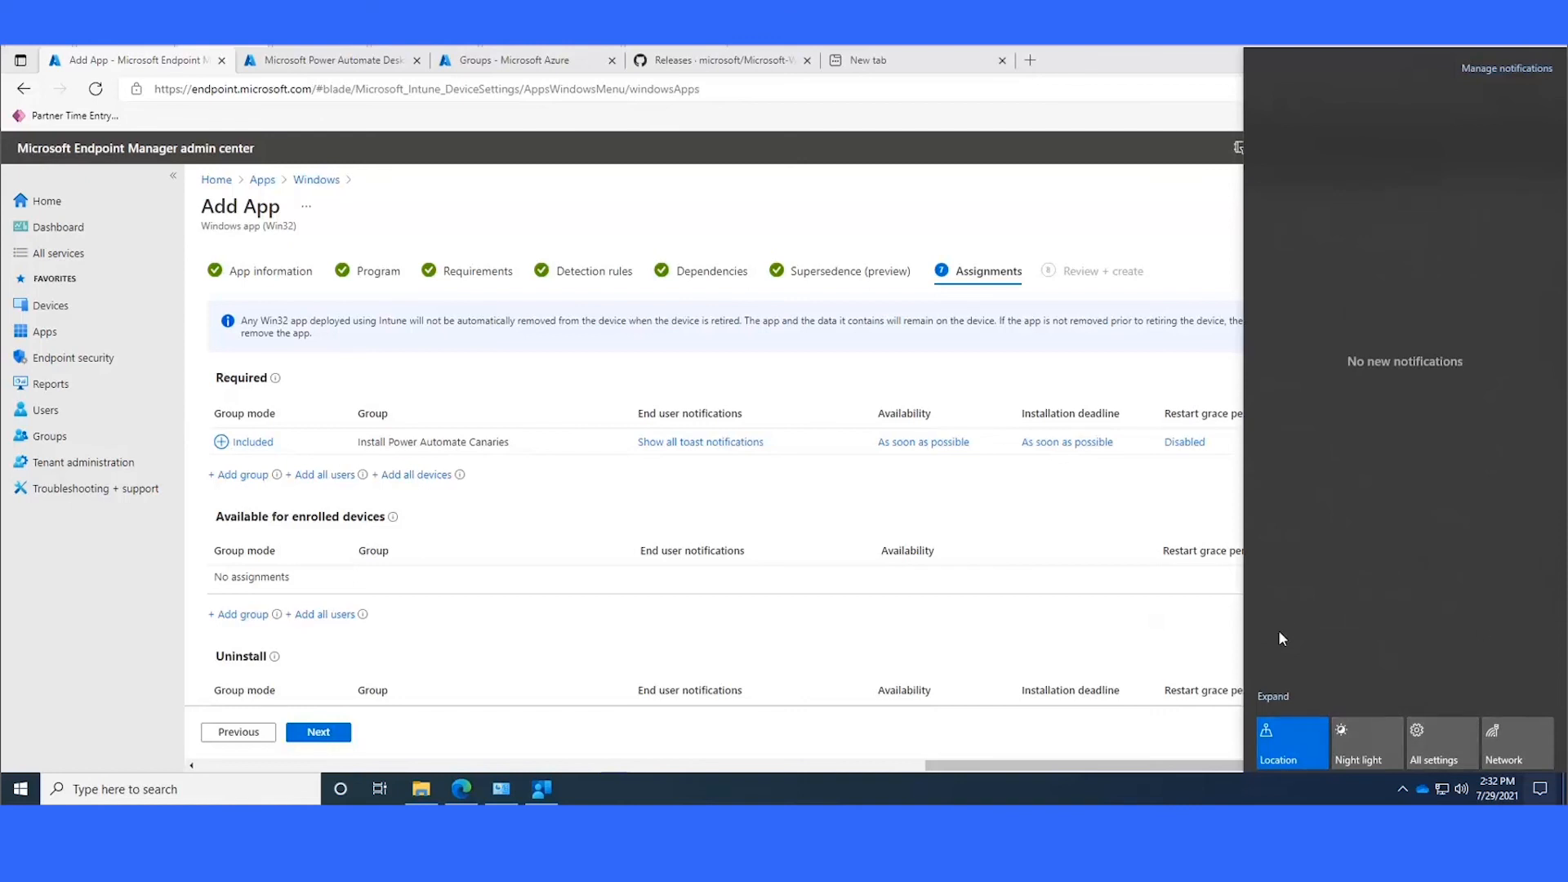
# Step: Dismiss the Windows notification center and examine the end user notification choices in the Install Power Automate Canaries assignment, leaving them unchanged
pyautogui.click(981, 509)
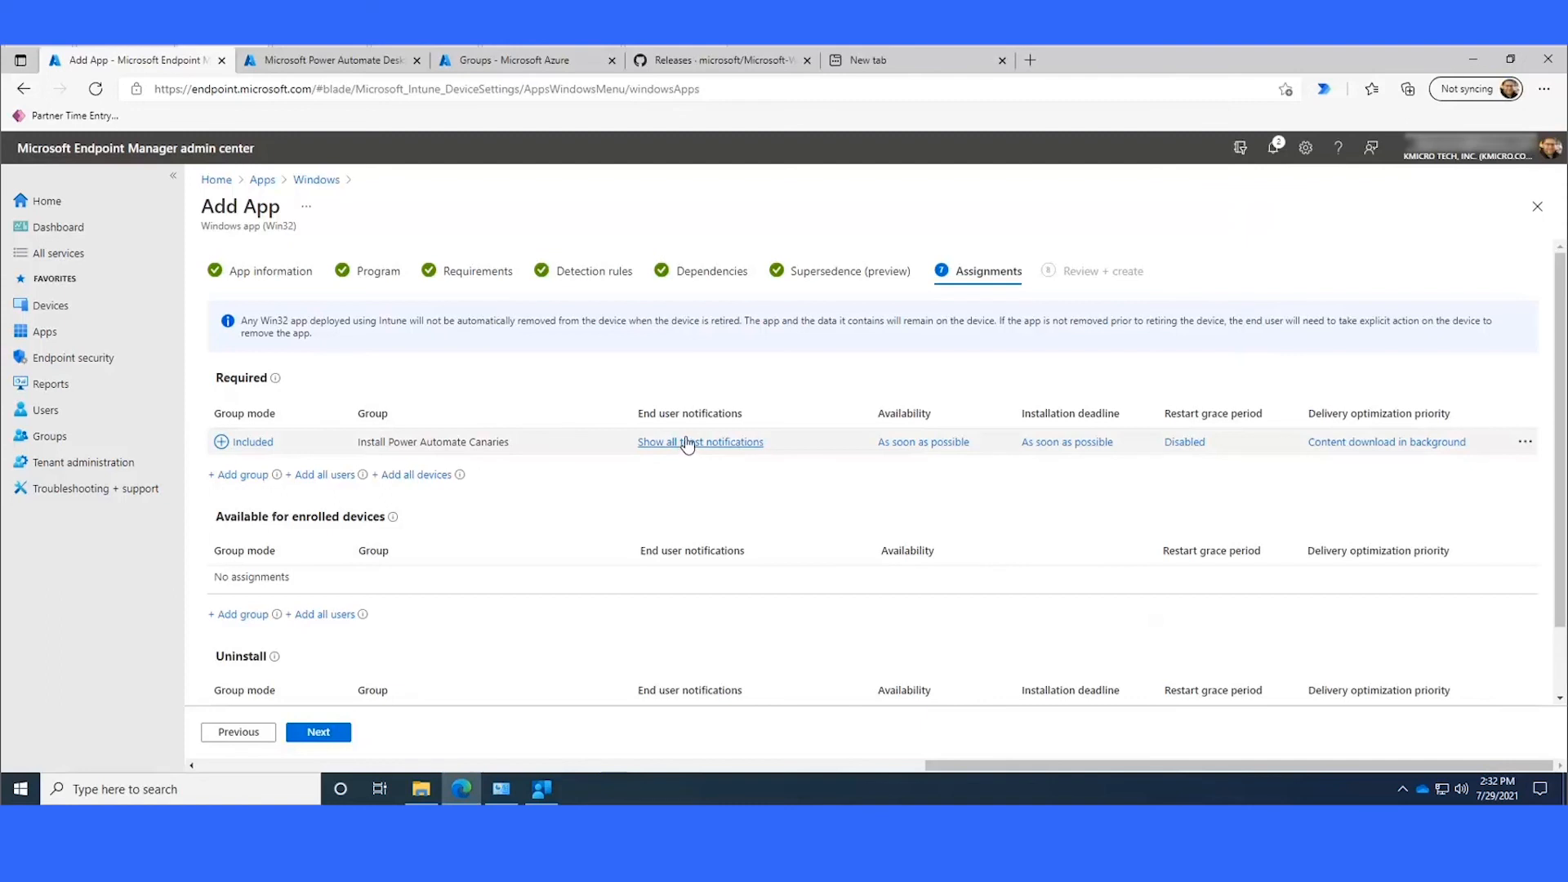
pyautogui.moveTo(511, 443); pyautogui.dragTo(358, 442)
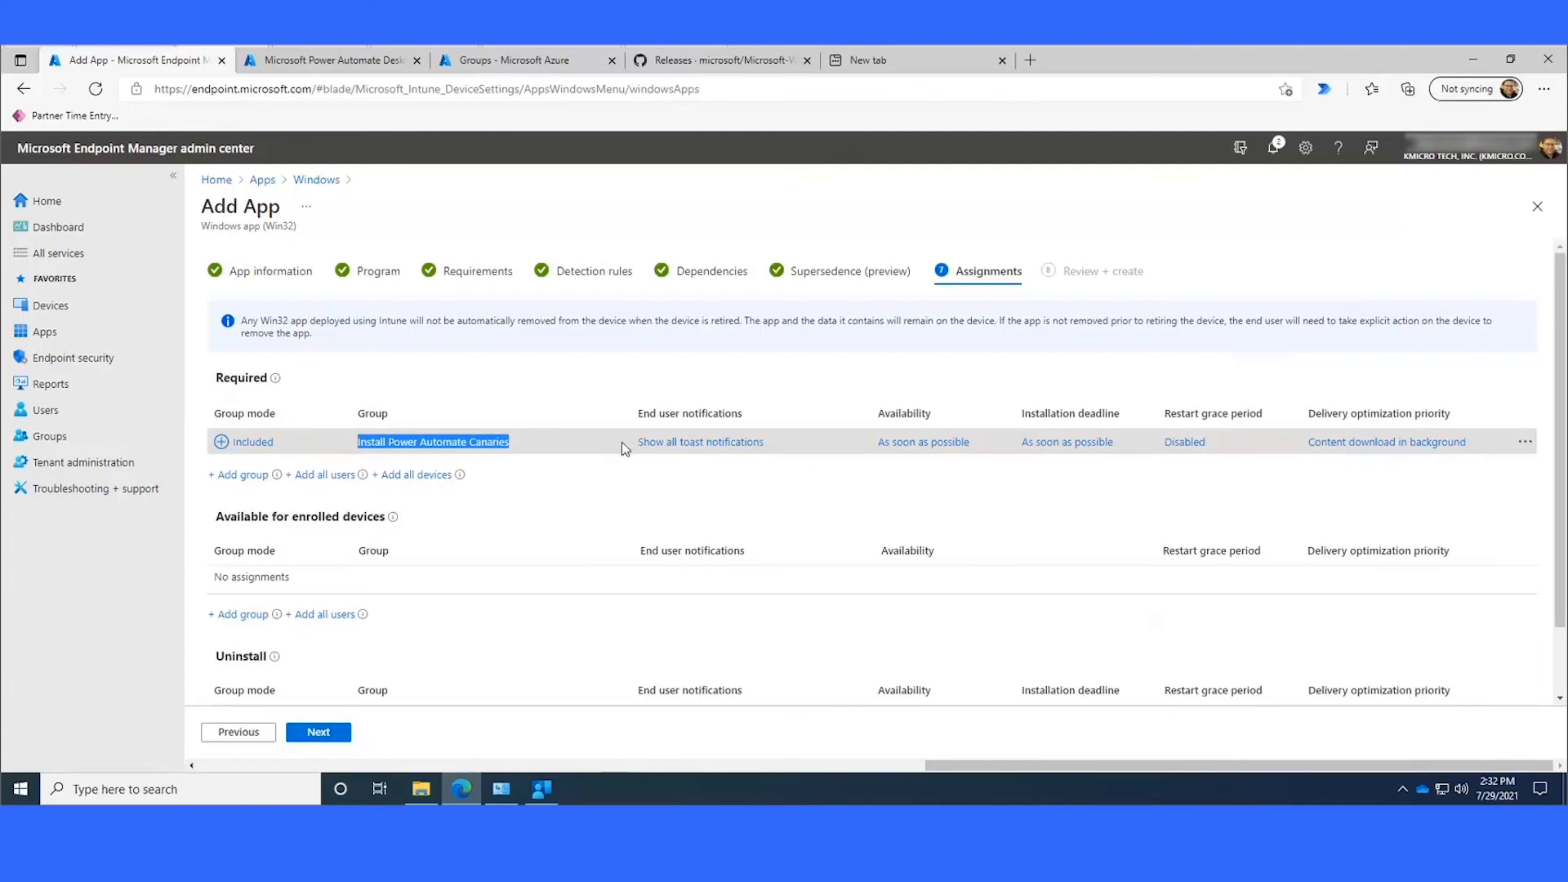
pyautogui.click(658, 442)
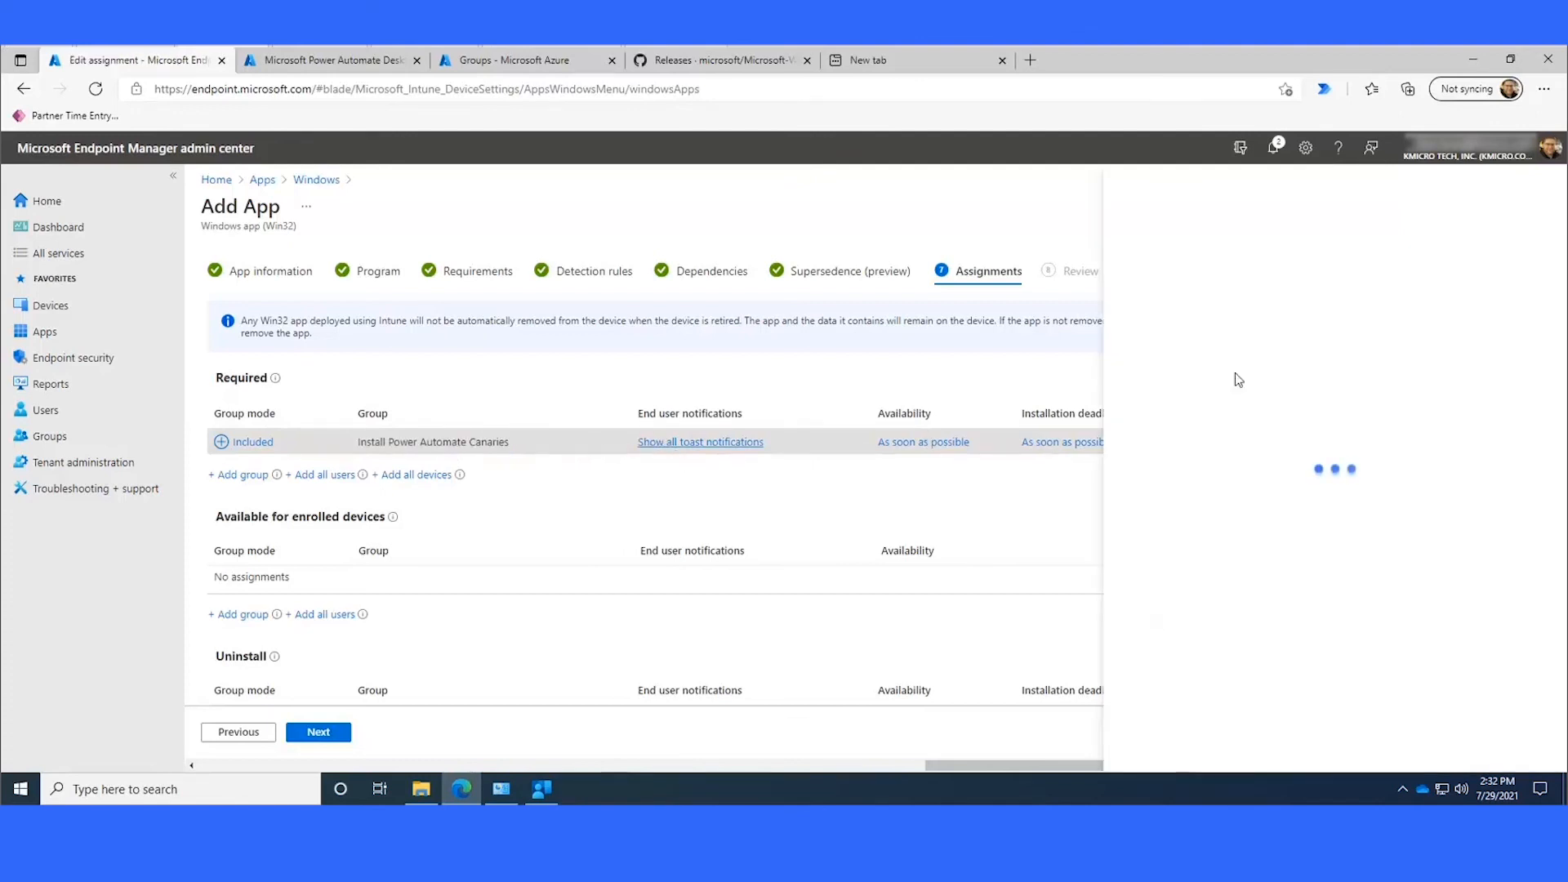
pyautogui.click(1340, 400)
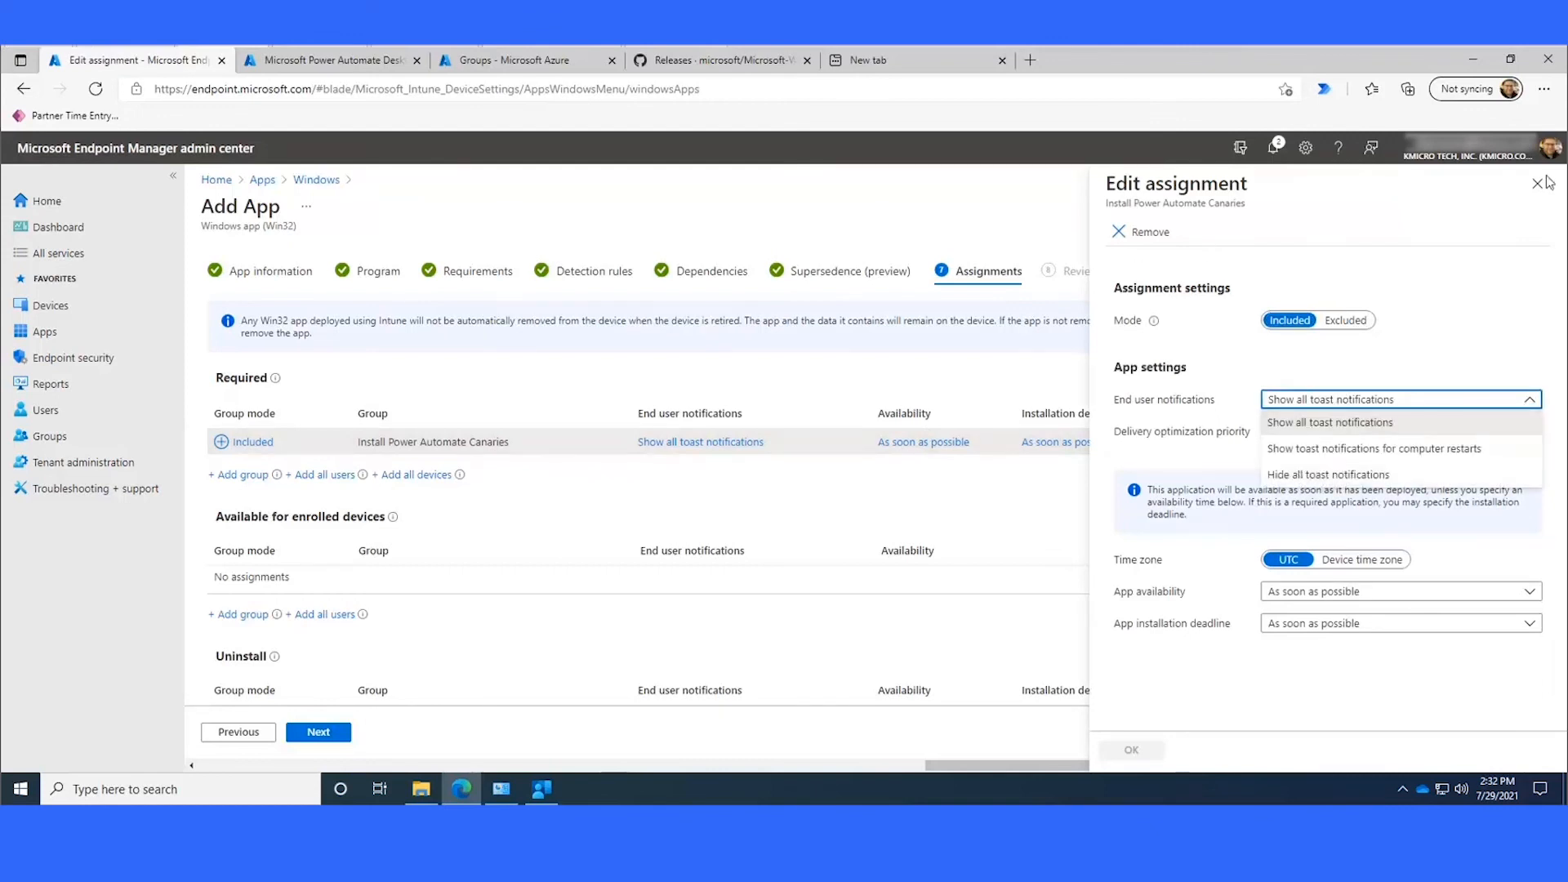
pyautogui.click(820, 513)
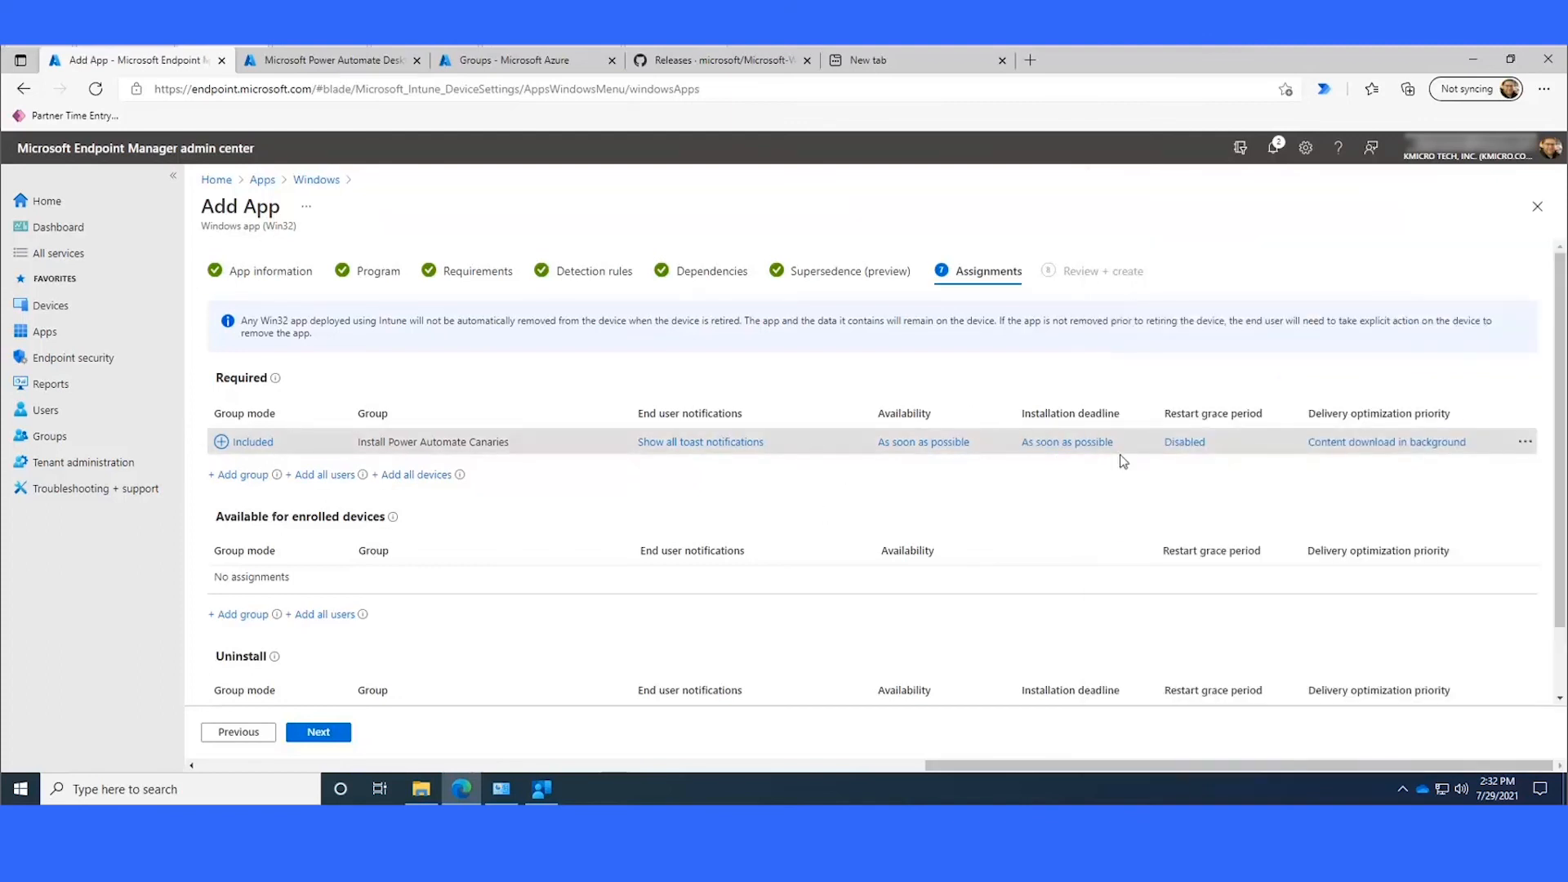
# Step: Complete the assignments and create the Power Automate Desktop app, and check its package upload in the portal notifications
pyautogui.click(318, 731)
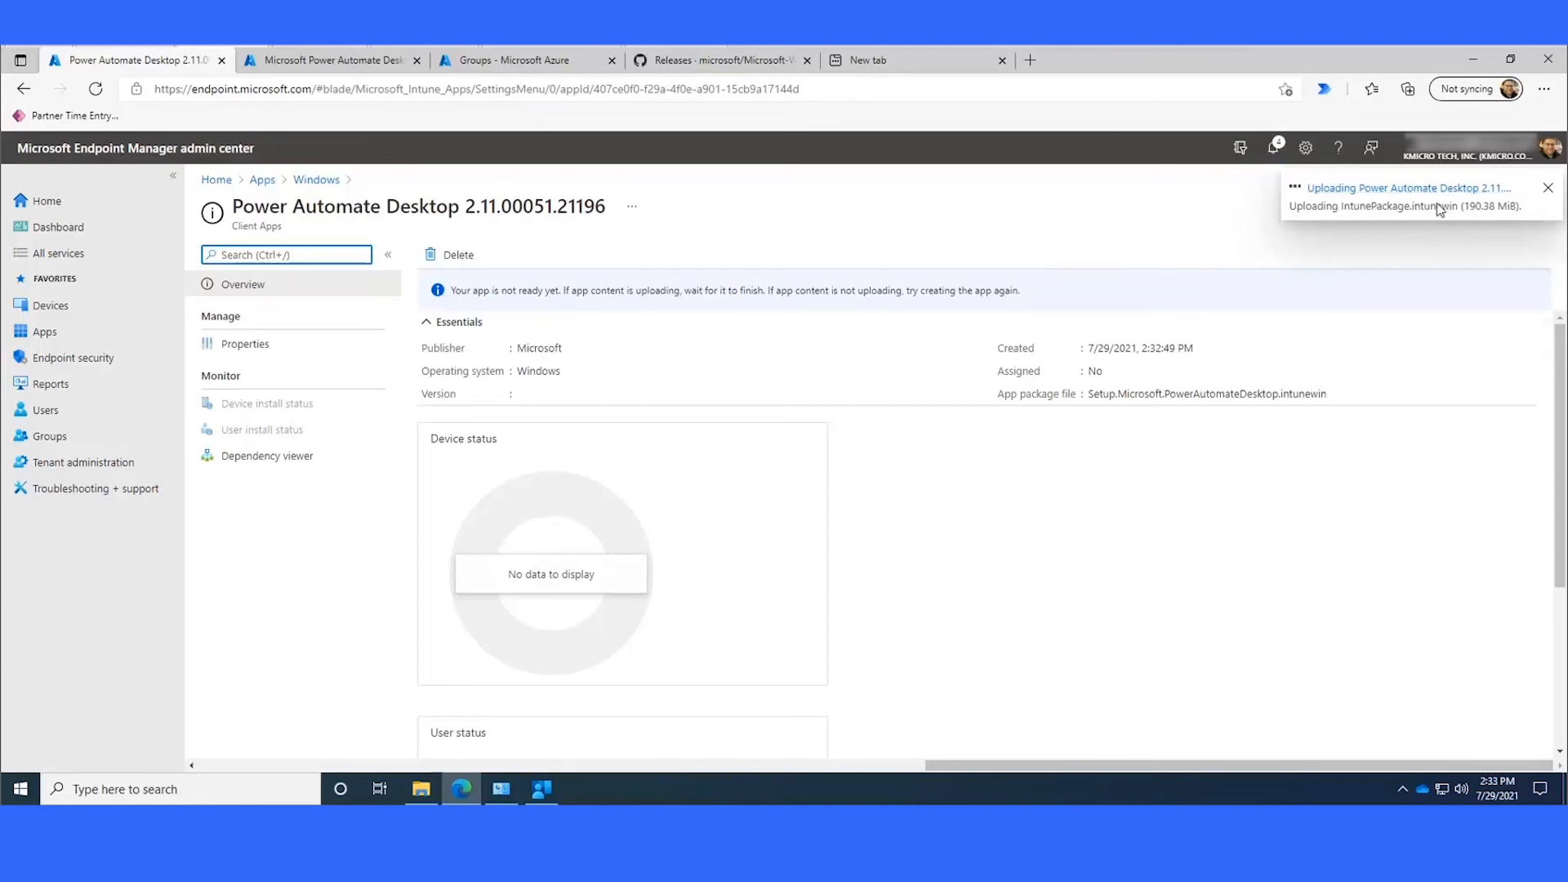
pyautogui.click(1275, 149)
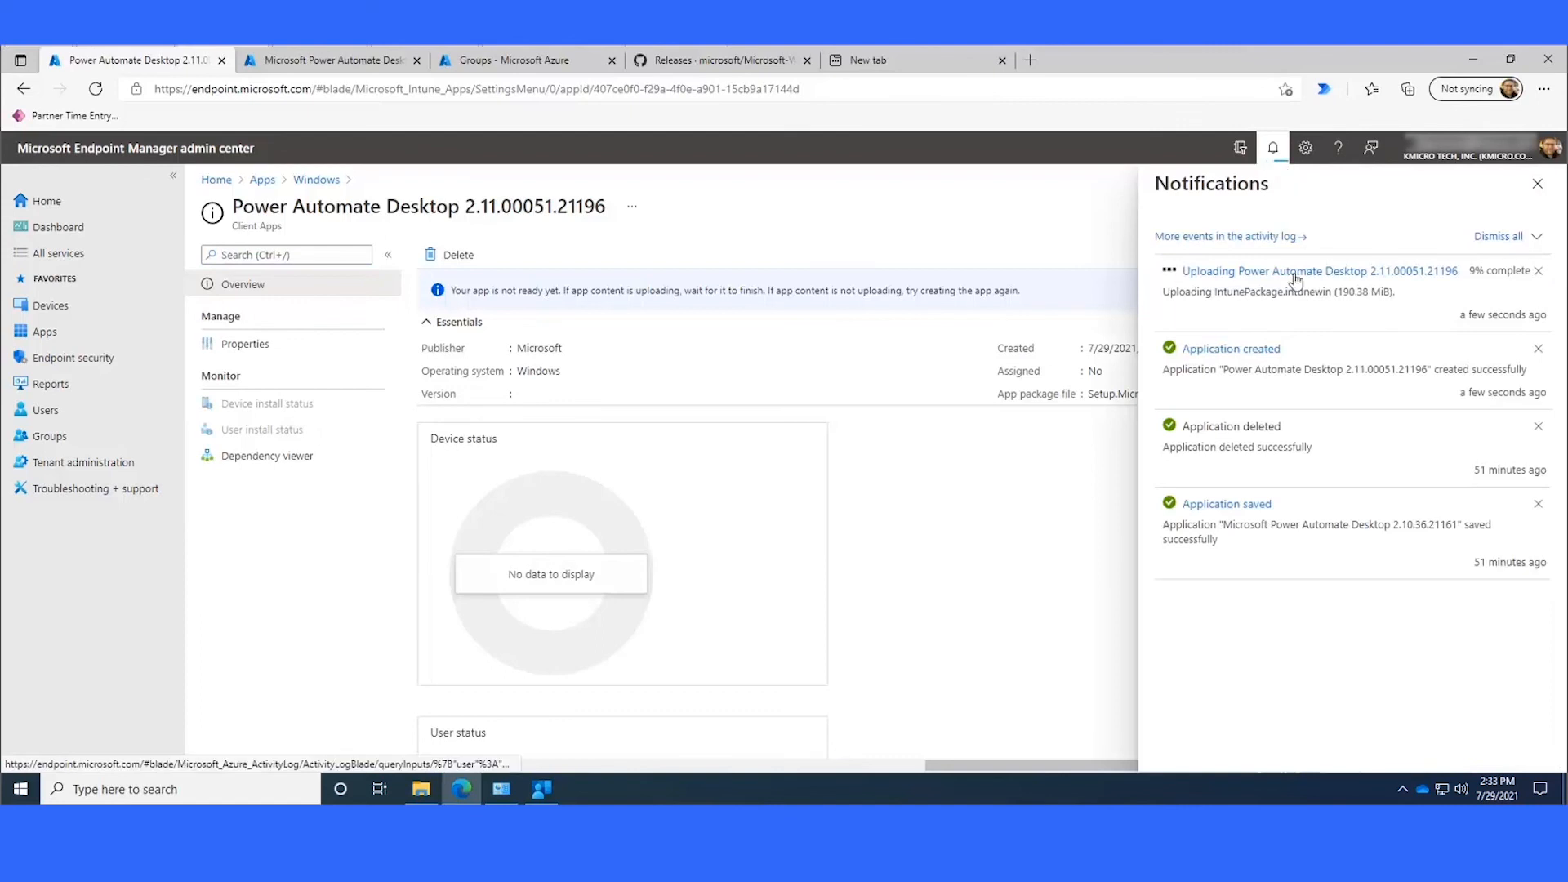